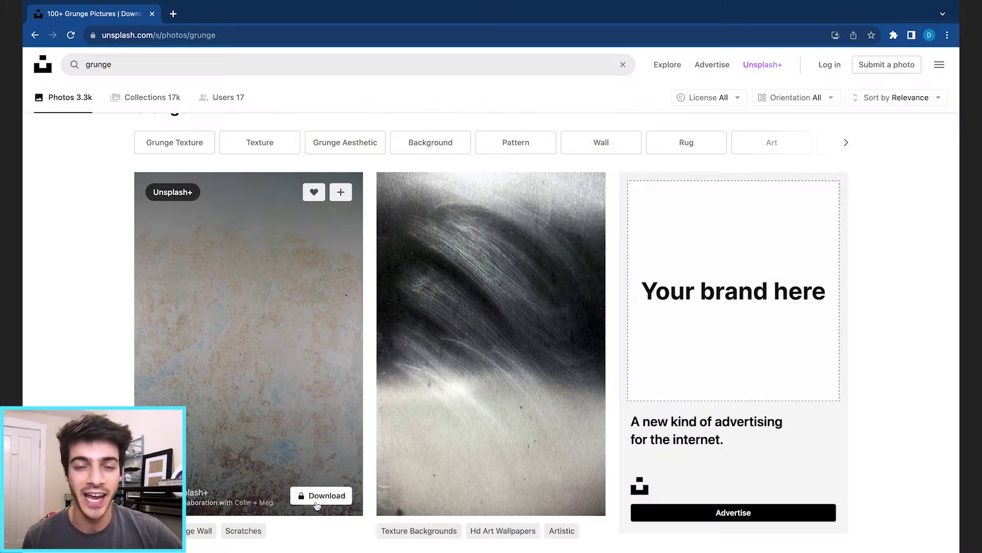
Step: Download a grunge texture photo and a motocross dirt spray photo from Unsplash
scroll(338, 384, "down", 7)
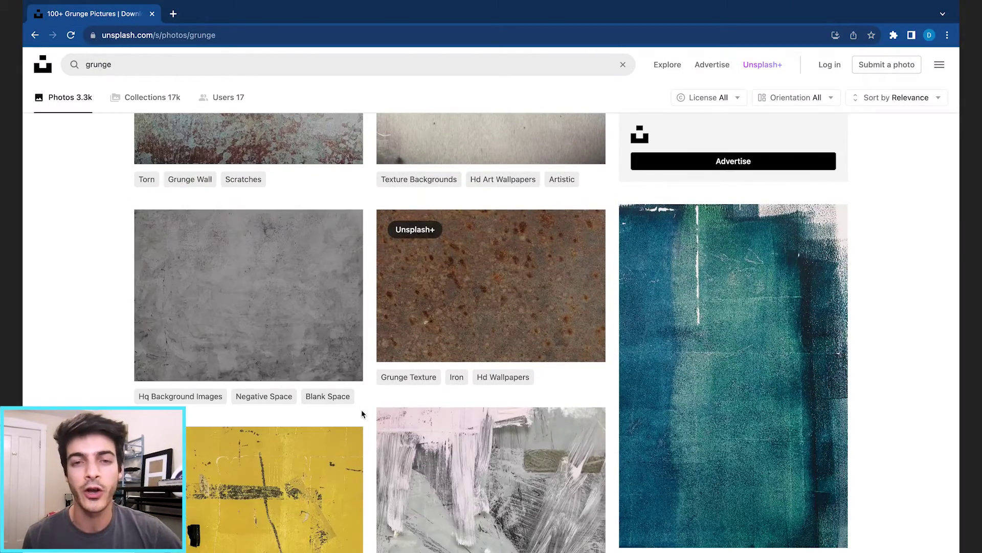
scroll(361, 413, "down", 5)
left_click(581, 455)
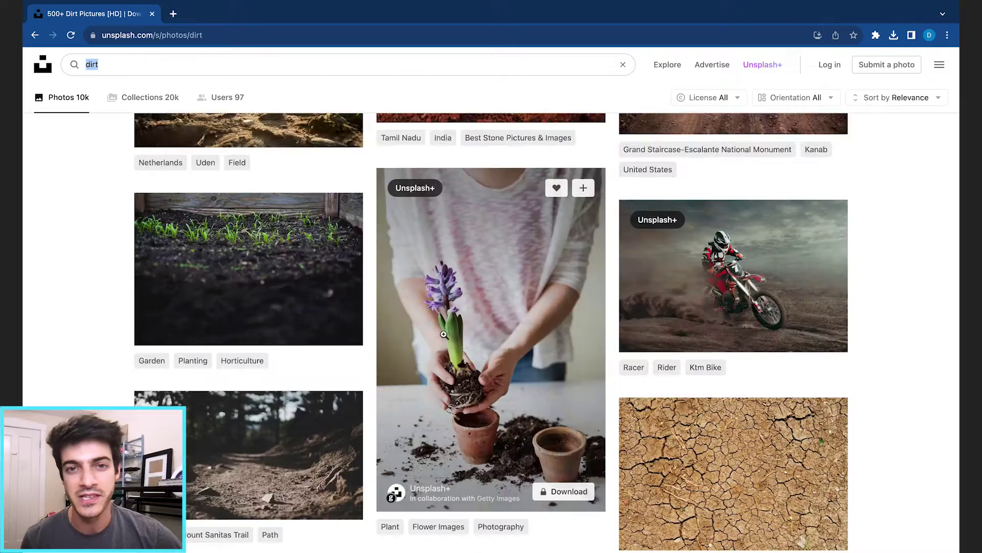
scroll(445, 338, "down", 5)
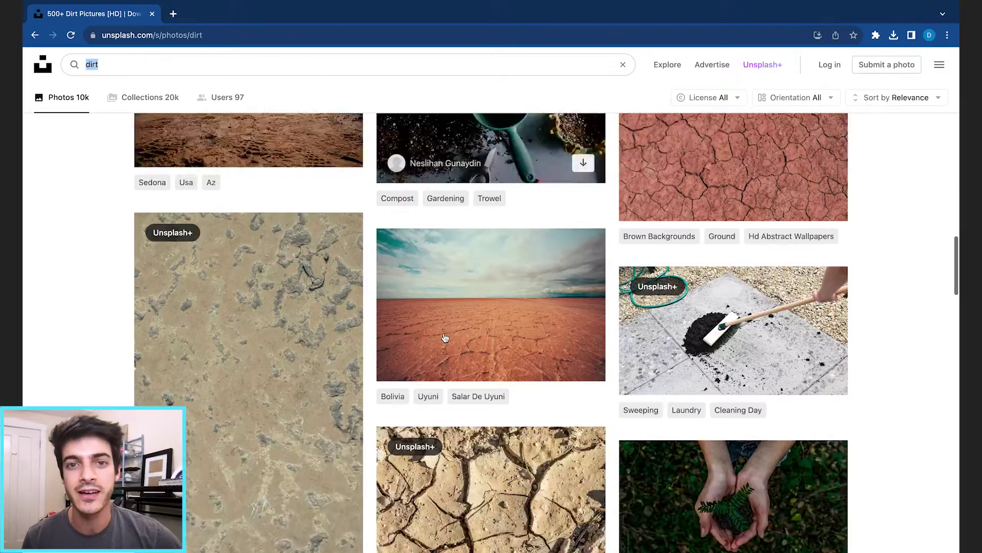
scroll(445, 338, "down", 1)
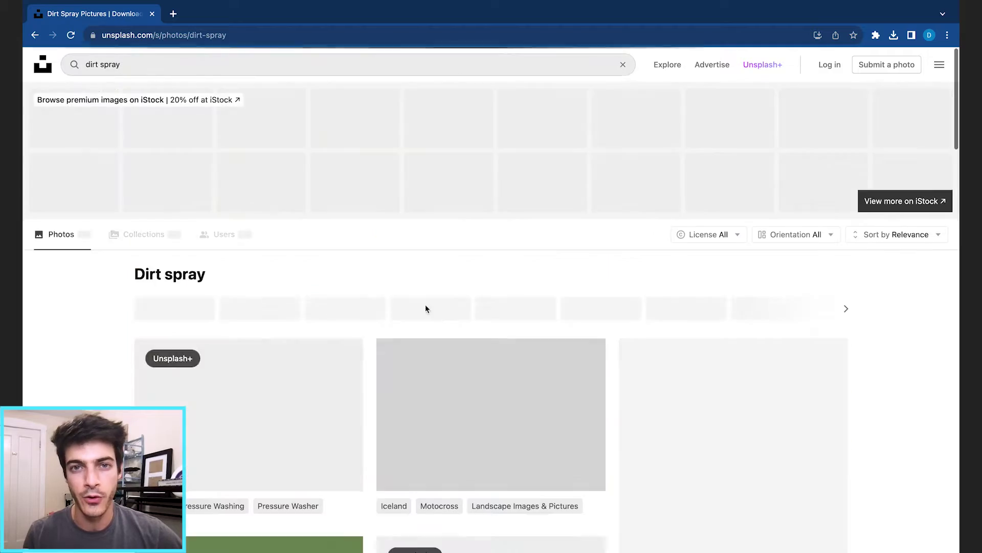
scroll(572, 480, "down", 8)
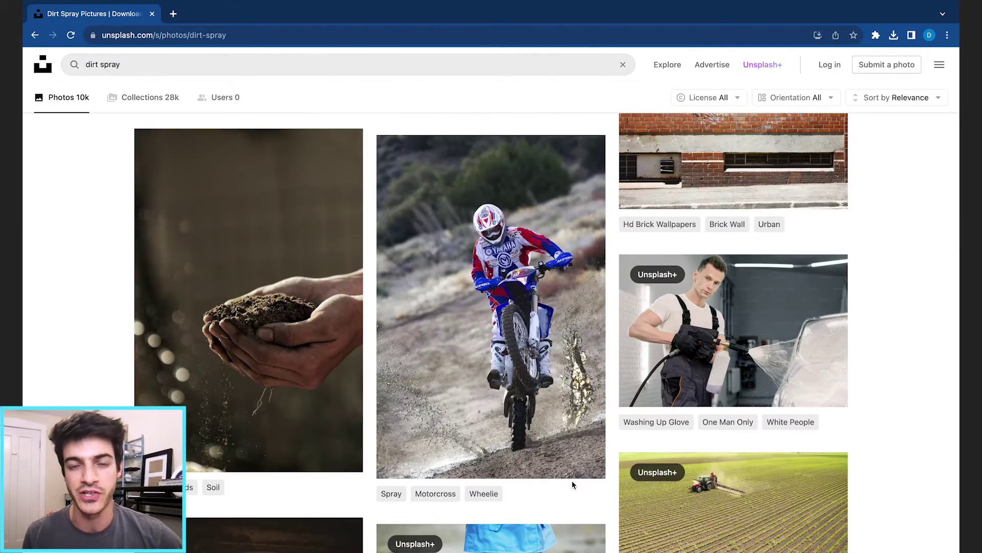
left_click(584, 458)
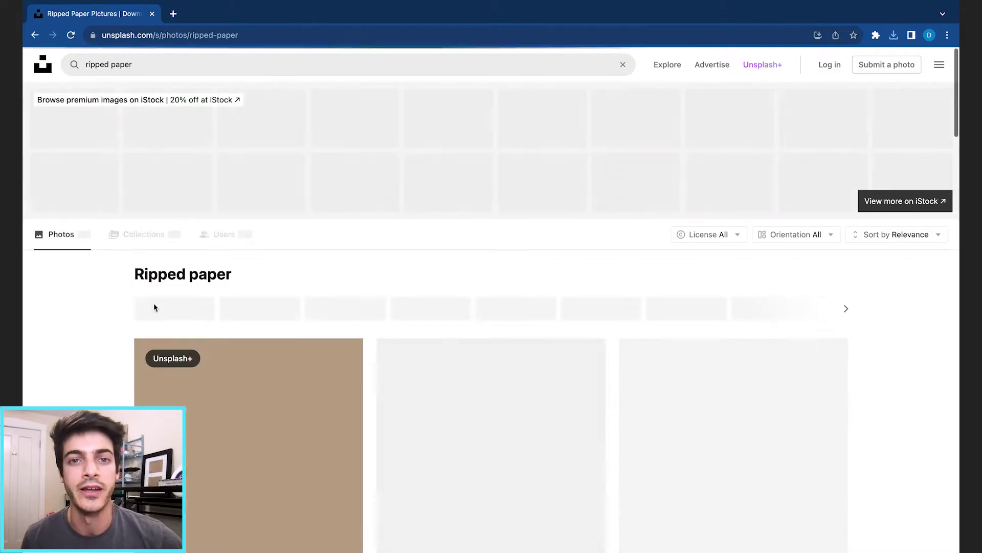
Step: Download the torn paper strips photo from the Unsplash results
scroll(554, 301, "down", 4)
scroll(555, 301, "up", 1)
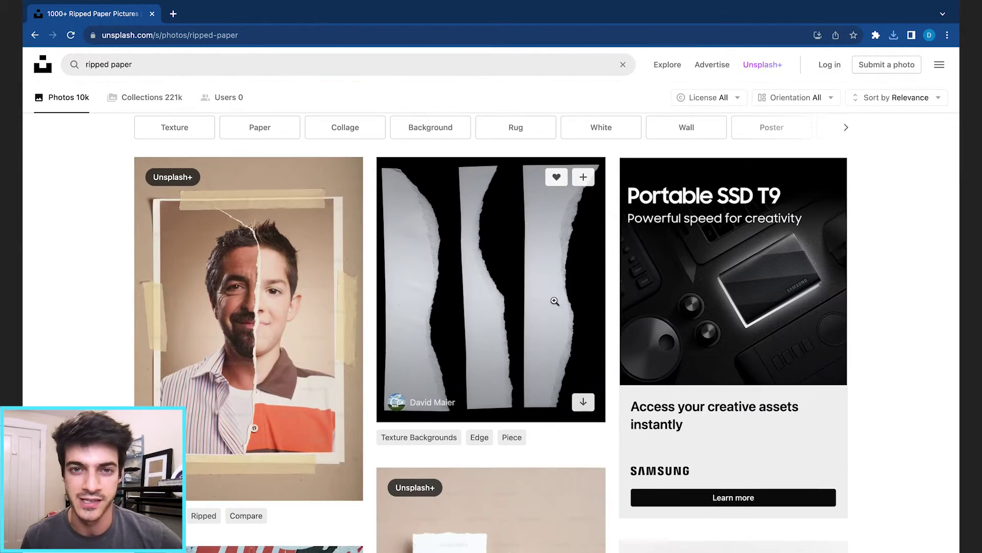
left_click(583, 402)
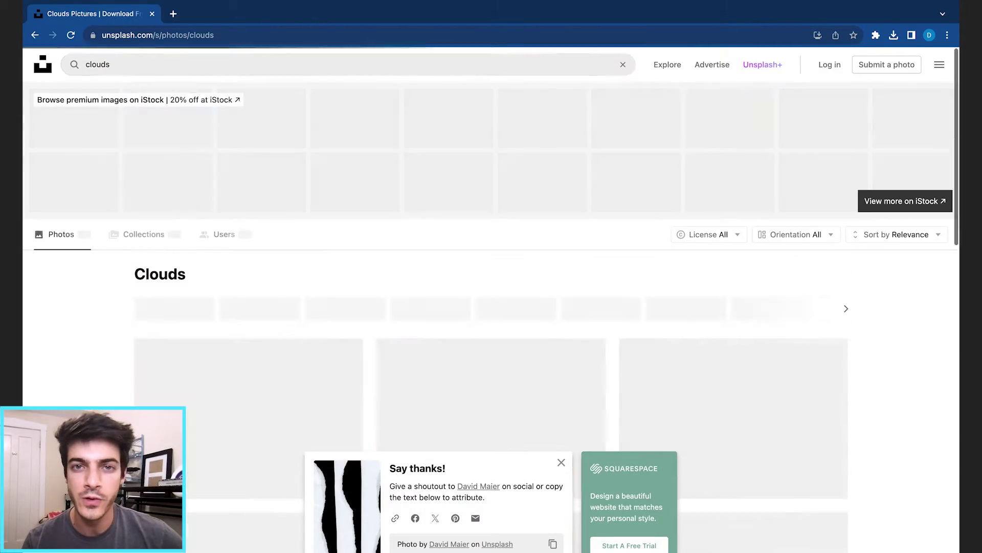
scroll(365, 265, "down", 8)
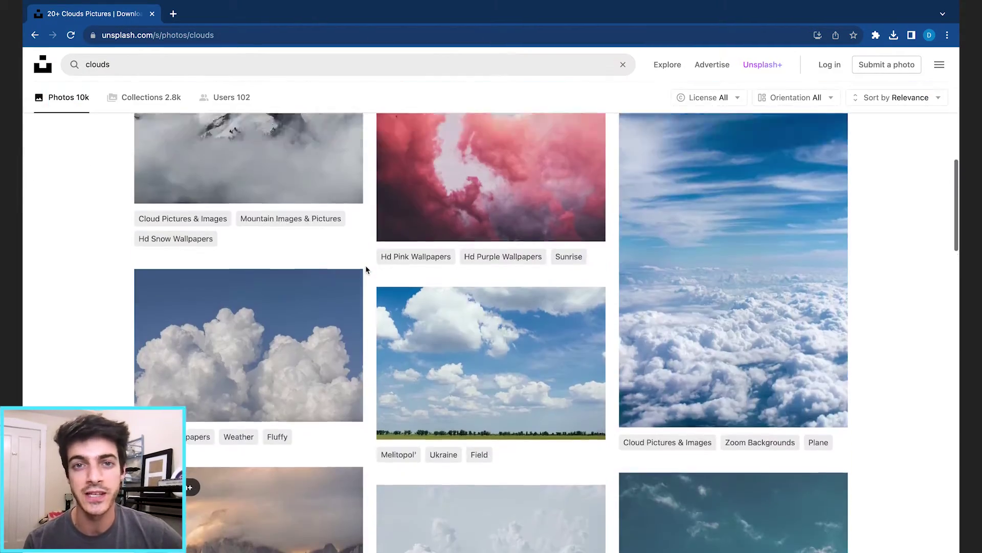
scroll(366, 265, "up", 1)
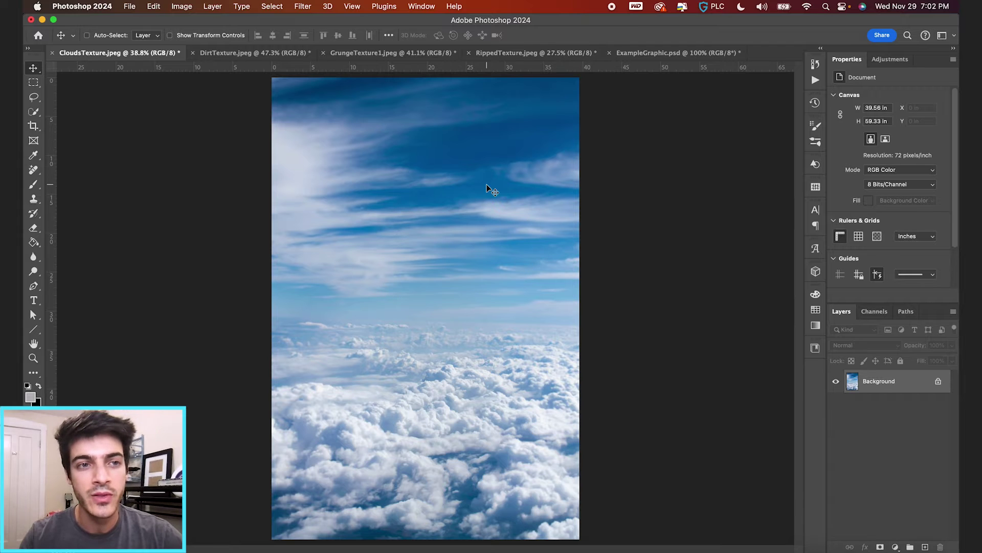
scroll(486, 187, "up", 3)
scroll(489, 190, "up", 2)
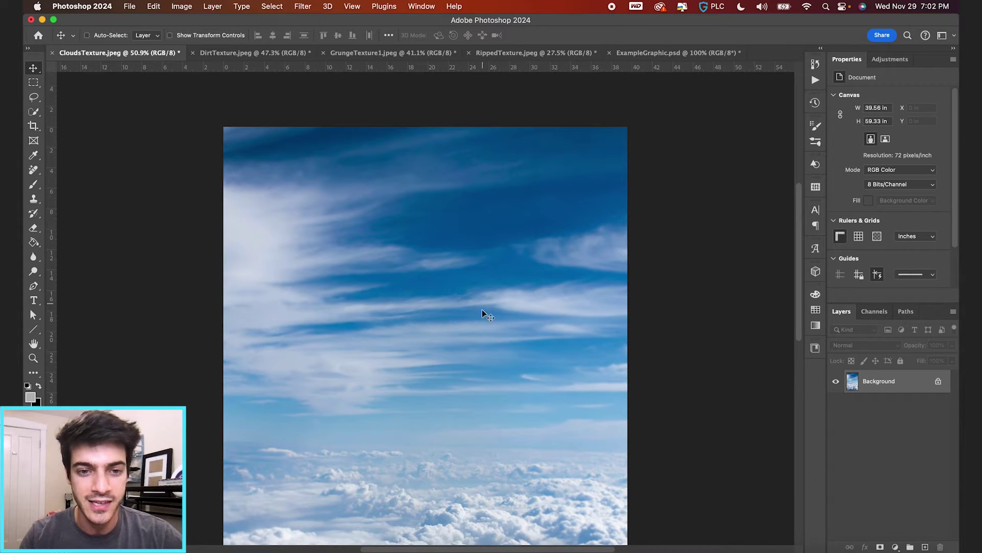
scroll(438, 339, "down", 2)
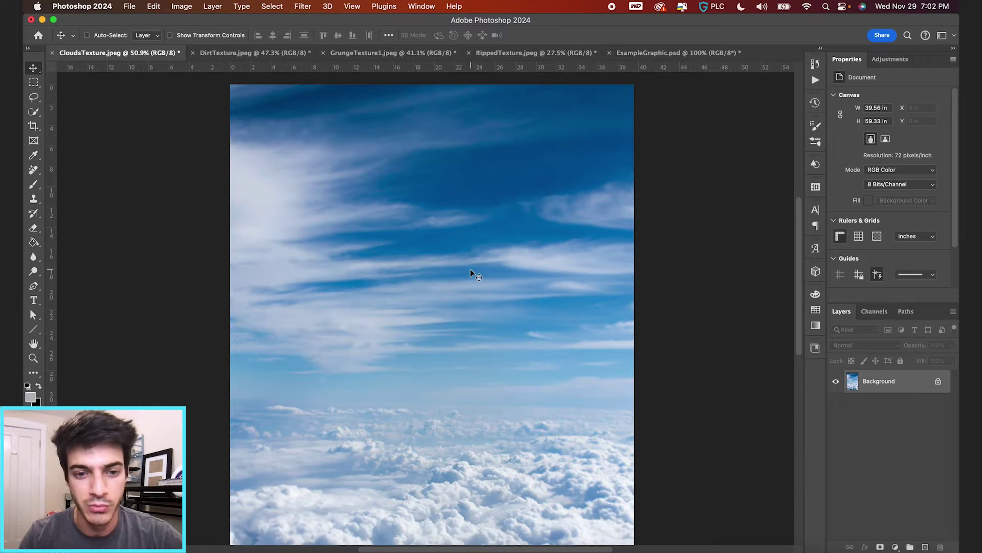
scroll(470, 269, "down", 2)
scroll(444, 375, "down", 3)
scroll(444, 376, "up", 3)
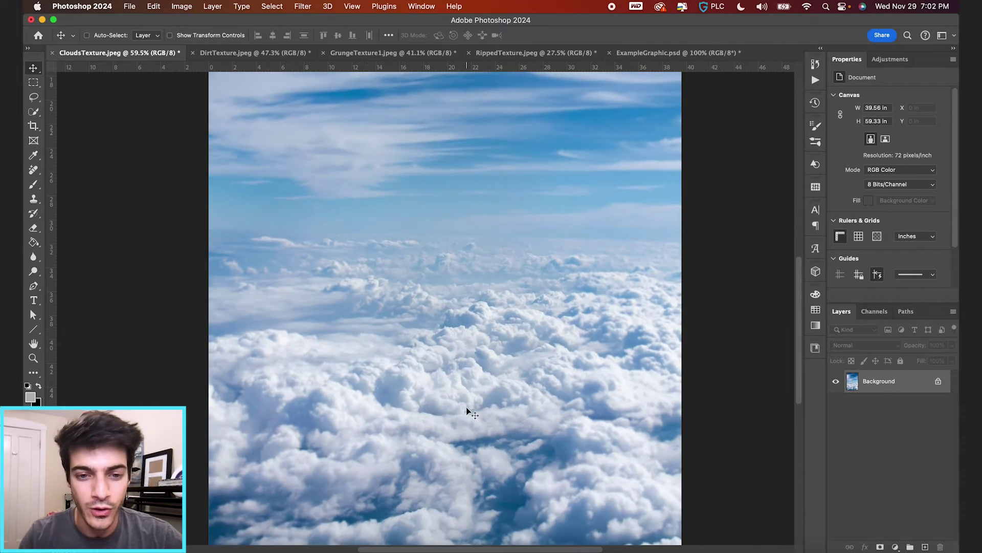
scroll(466, 407, "up", 2)
scroll(466, 407, "down", 2)
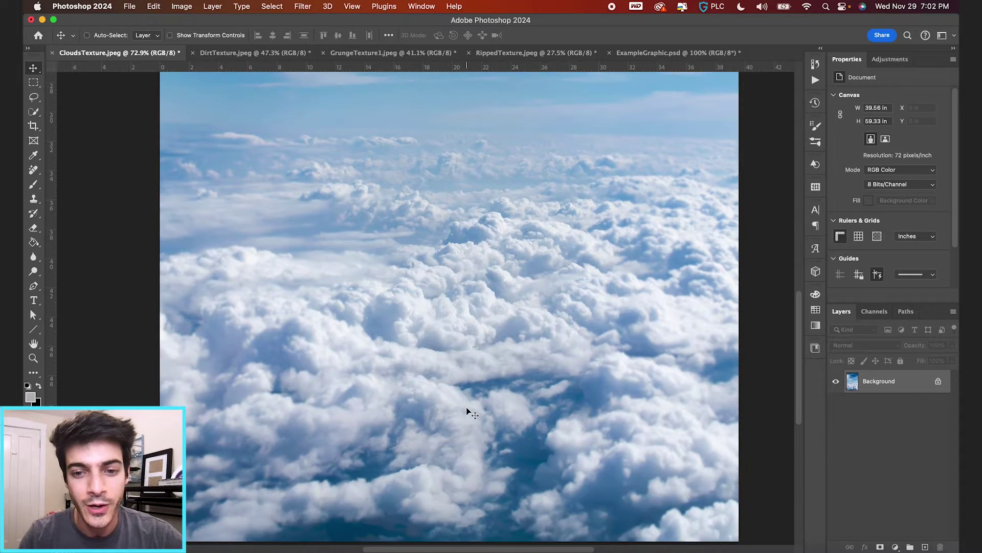
scroll(465, 406, "down", 2)
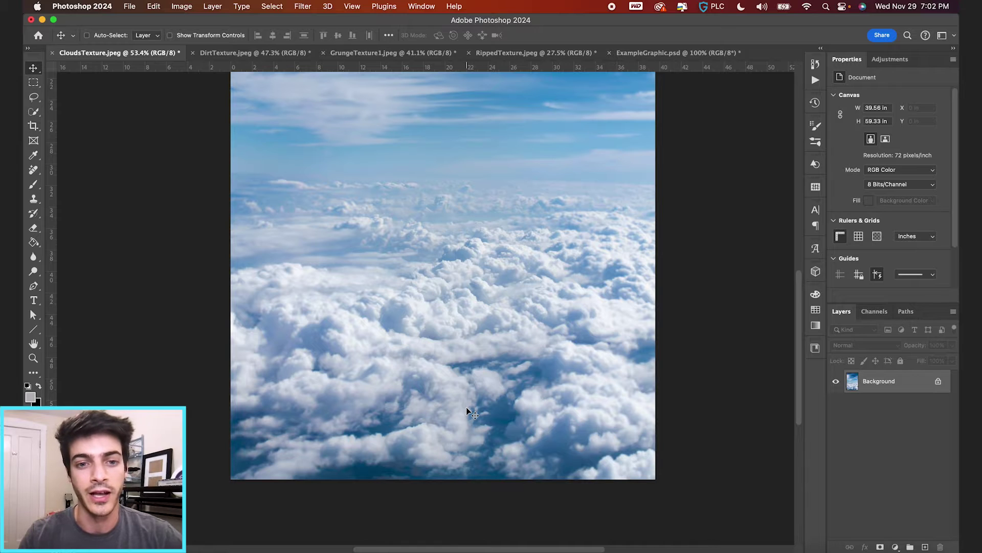
scroll(467, 401, "down", 2)
scroll(444, 198, "up", 2)
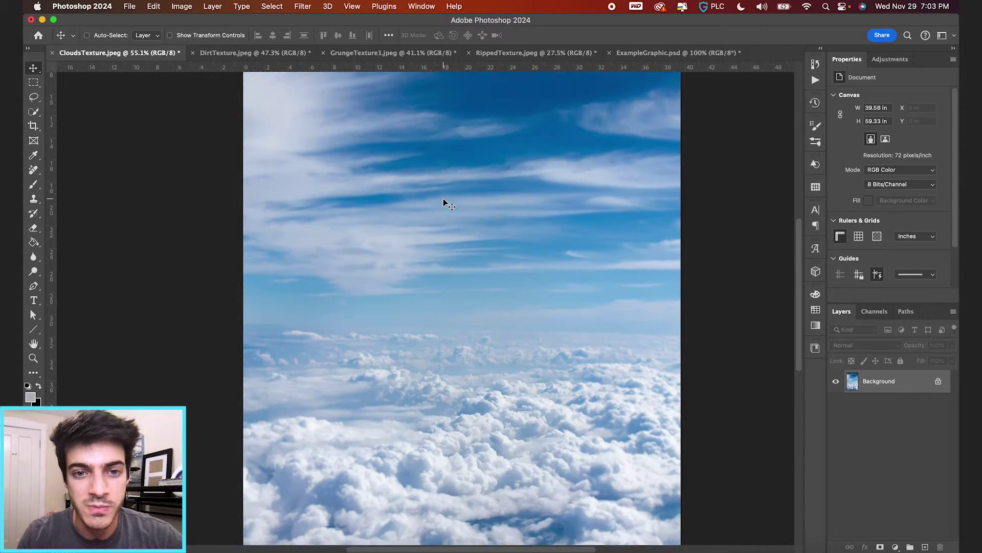
key("super+0")
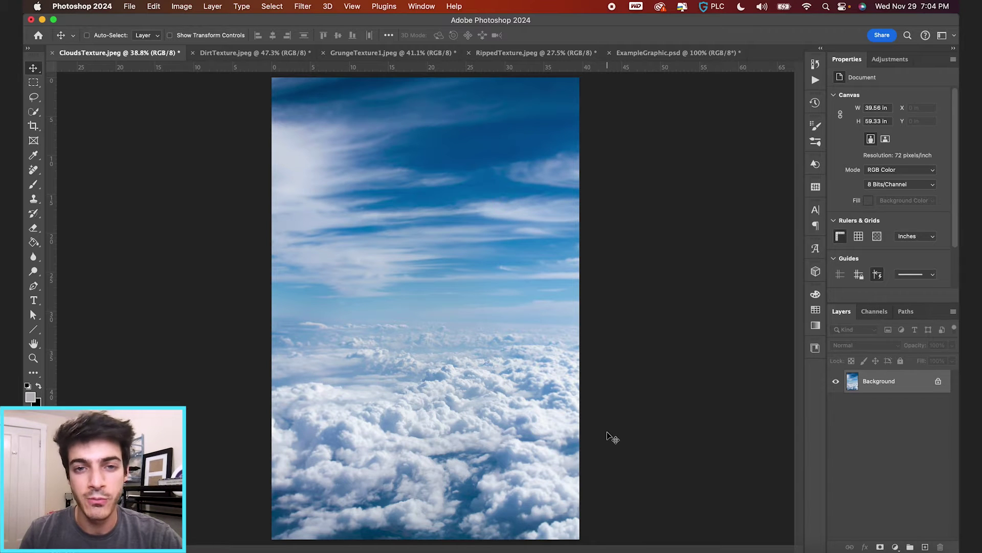
Step: Add a Gradient Map adjustment to the clouds using the black-to-white preset
left_click(896, 546)
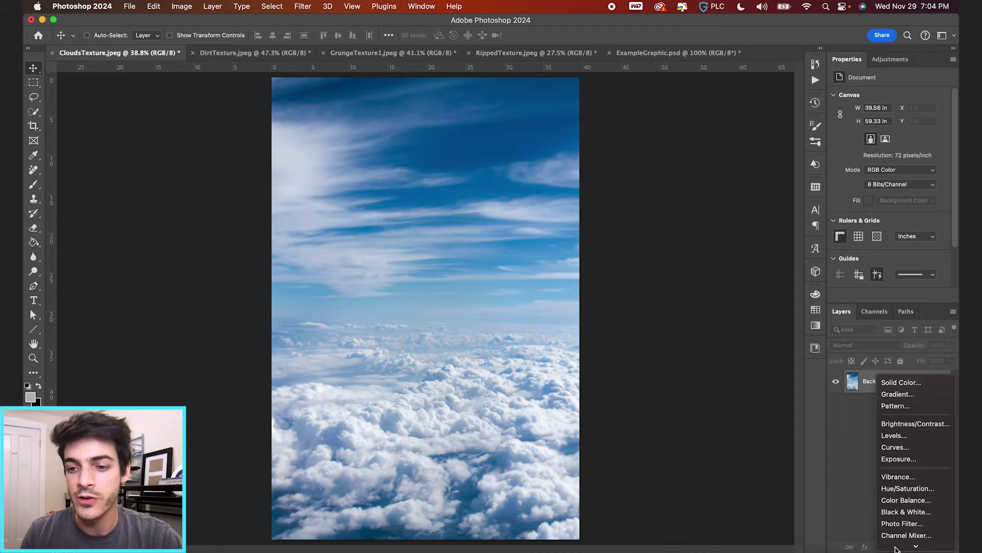
left_click(902, 532)
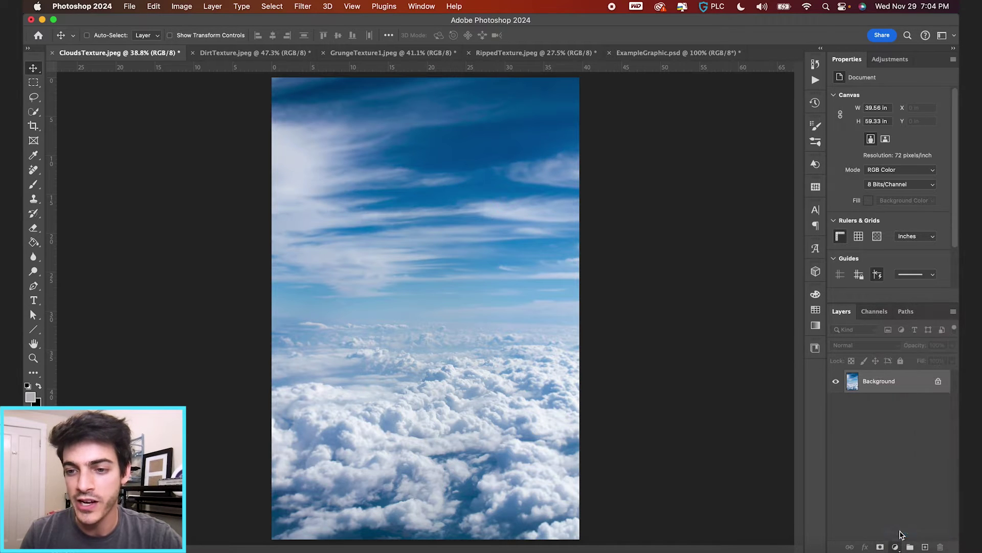
left_click(929, 102)
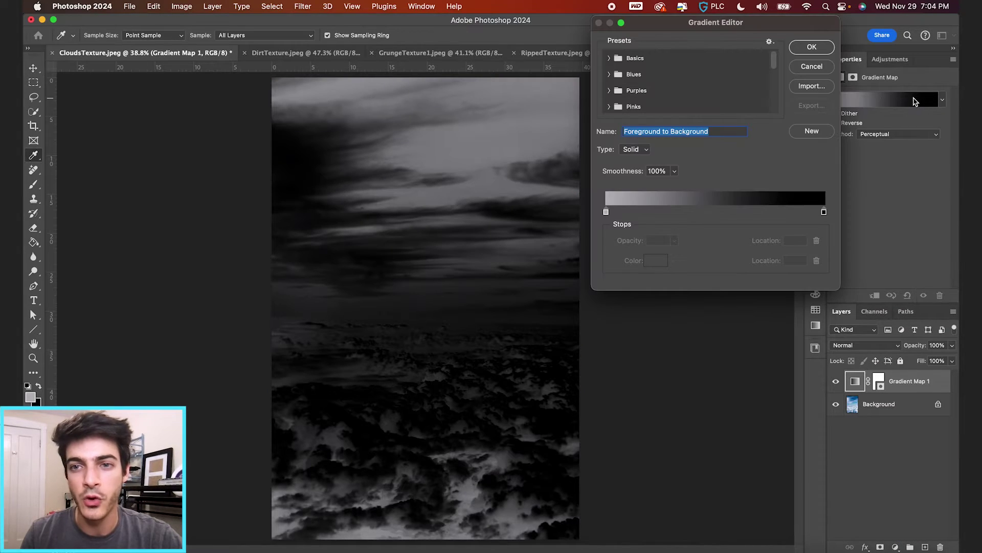
left_click(659, 75)
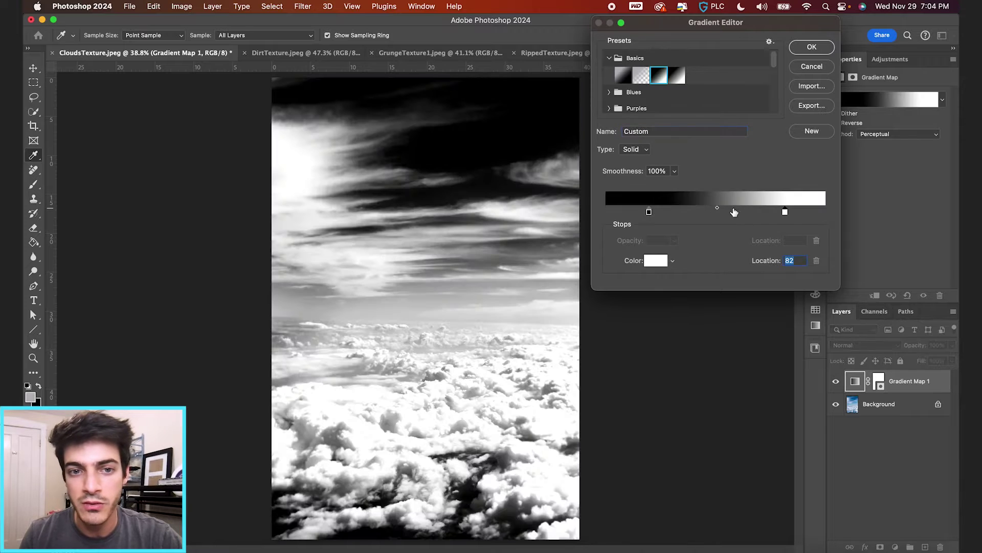
Step: Drag the black and white gradient stops inward for high-contrast clouds, then confirm
left_click_drag(785, 213, 779, 213)
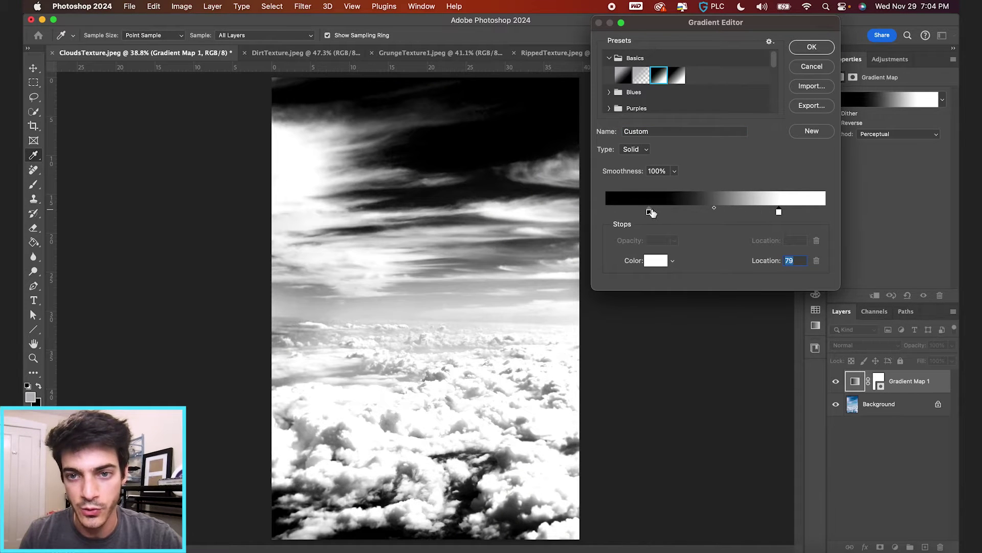
left_click_drag(649, 212, 697, 212)
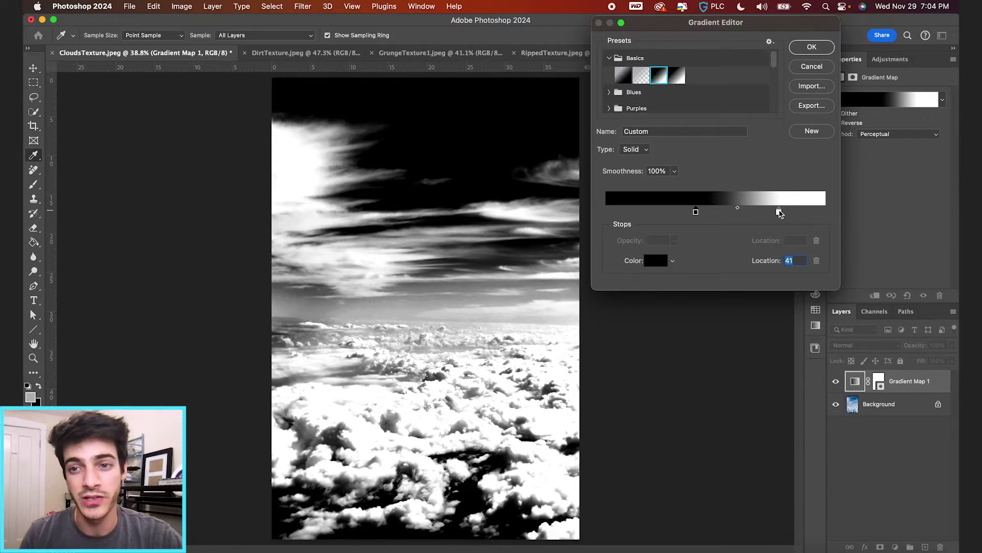
left_click_drag(778, 213, 712, 215)
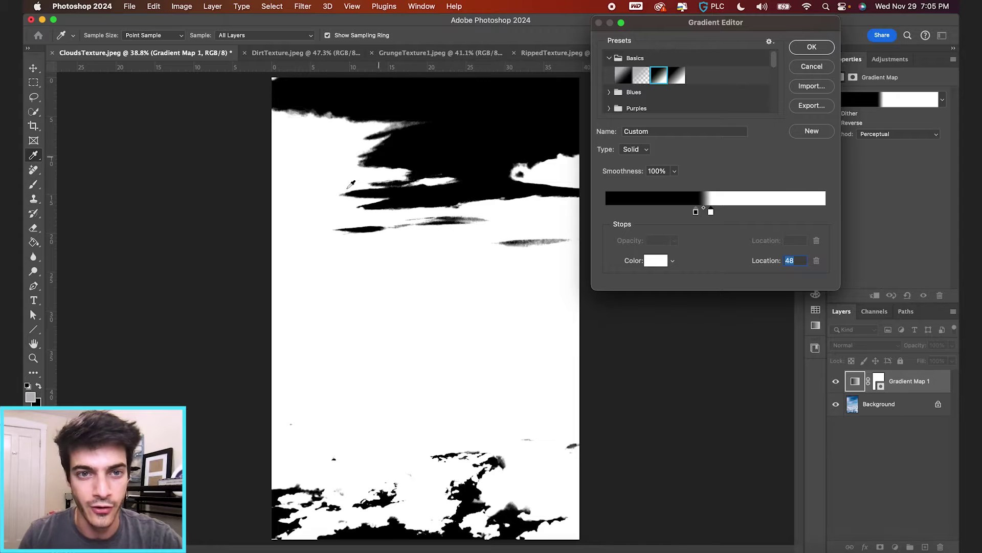
left_click_drag(711, 214, 682, 213)
left_click(753, 213)
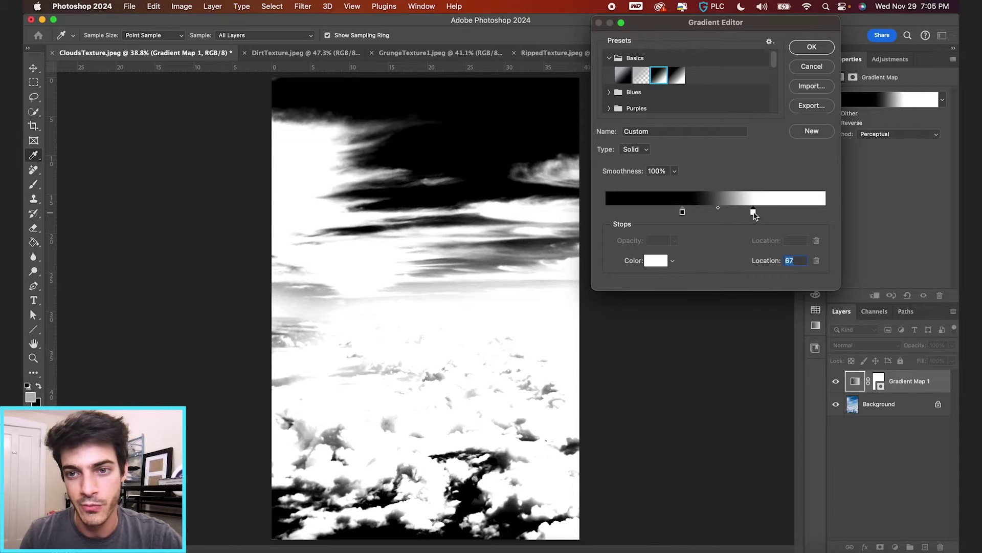
left_click_drag(755, 216, 760, 214)
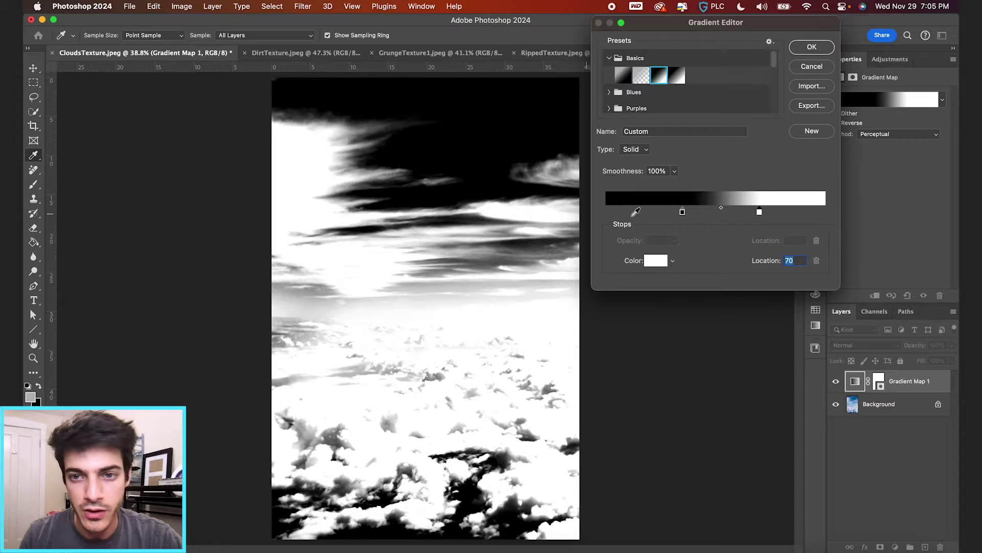
left_click_drag(683, 213, 666, 214)
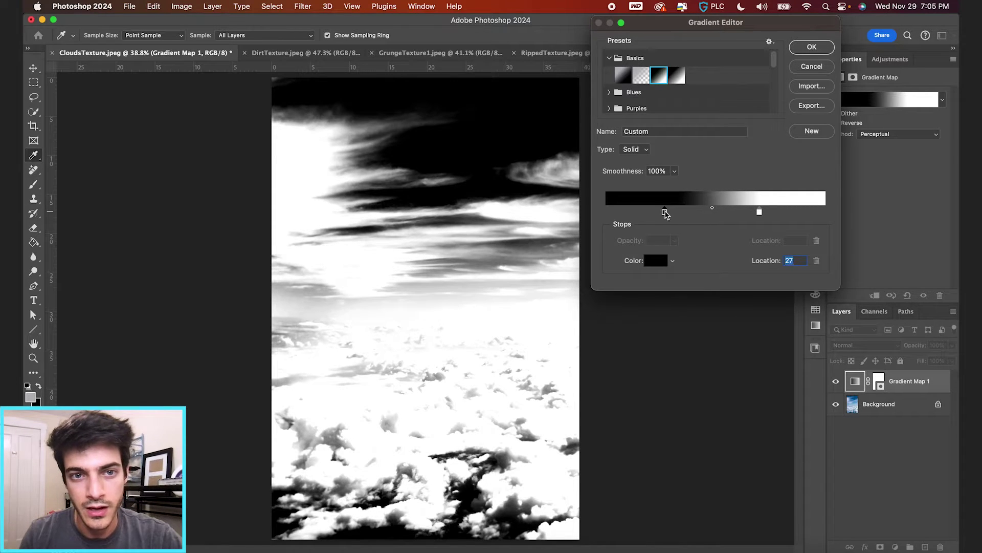
left_click_drag(760, 213, 771, 212)
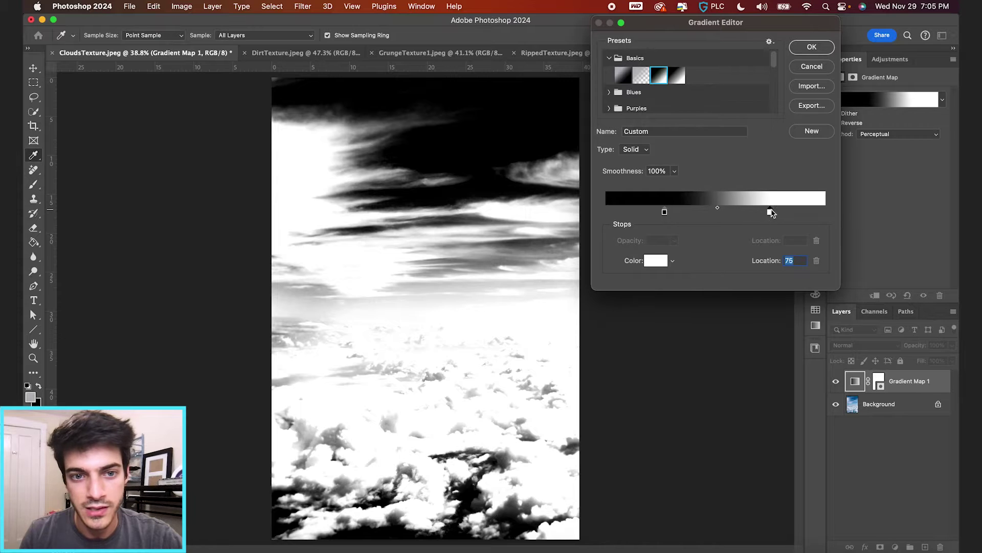
left_click_drag(665, 212, 783, 213)
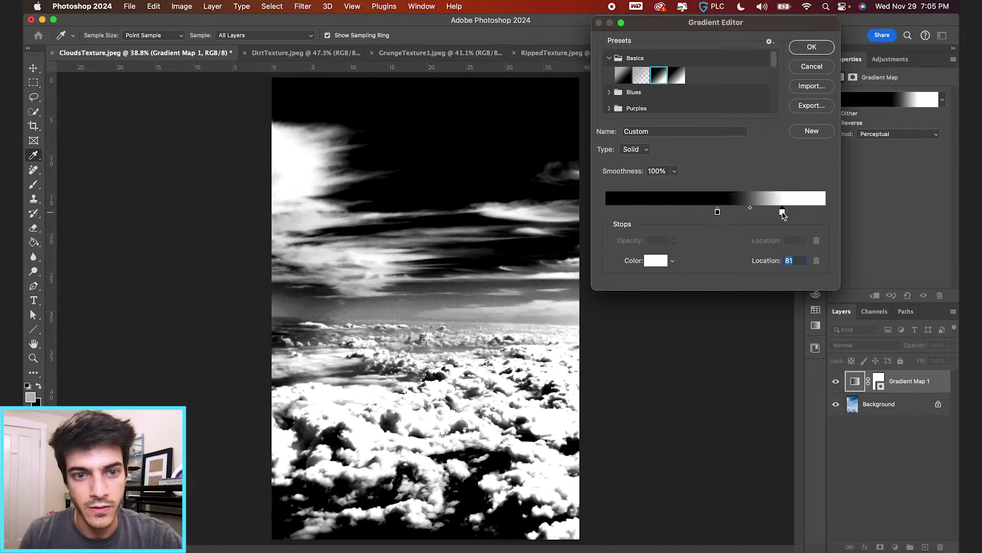
left_click_drag(718, 213, 727, 213)
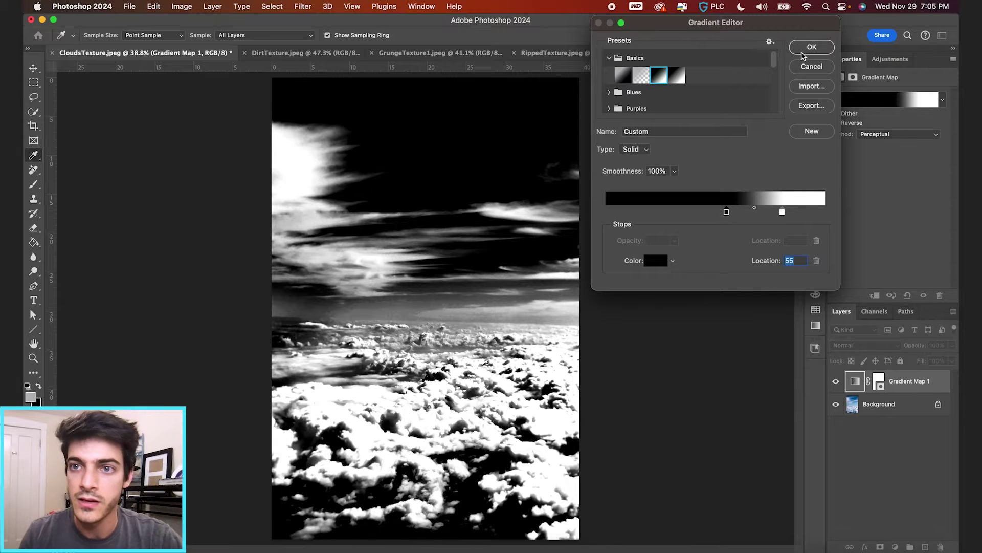
left_click(811, 47)
Step: Crop the top and bottom of the black-and-white clouds down to a thin banner strip
scroll(425, 260, "up", 3)
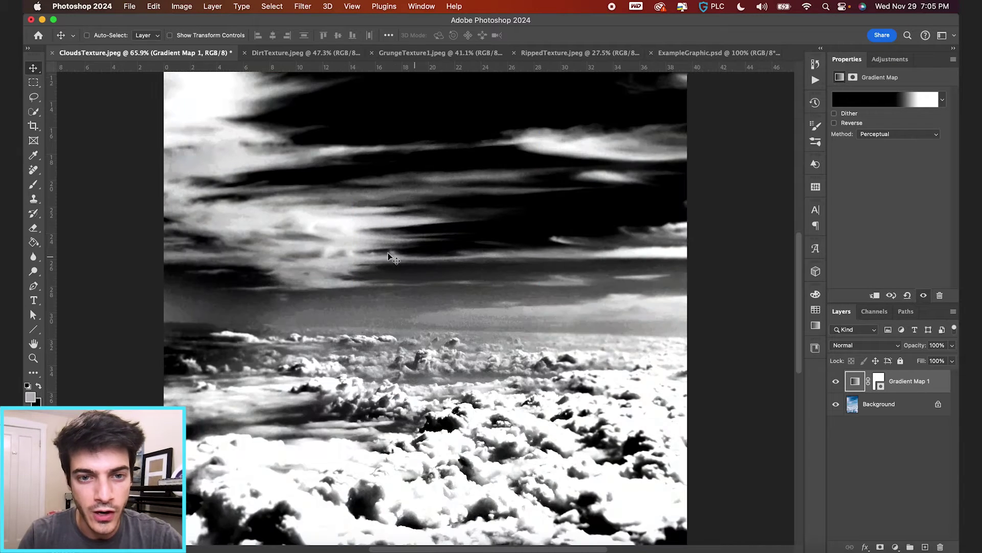
scroll(496, 262, "down", 3)
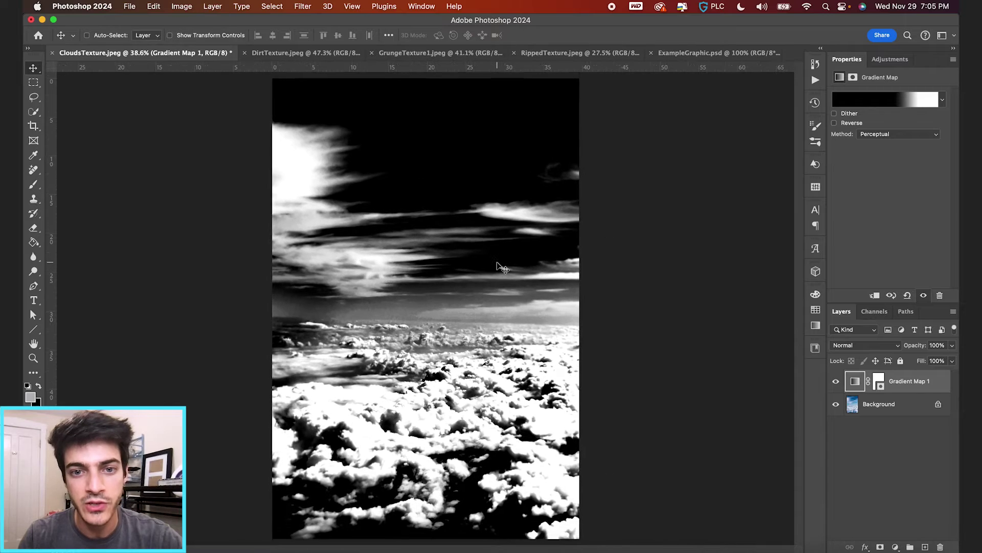
scroll(496, 261, "down", 1)
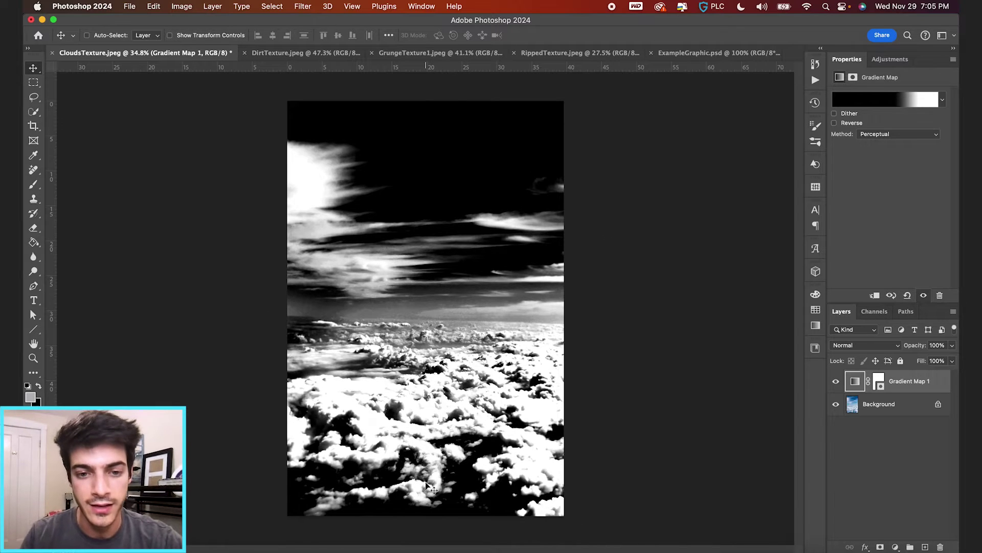
key("c")
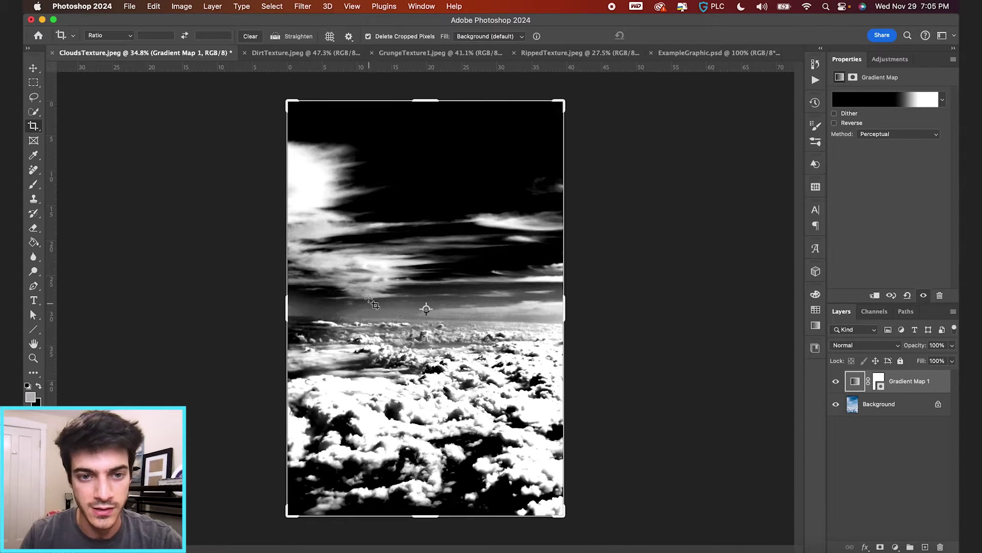
left_click(424, 509)
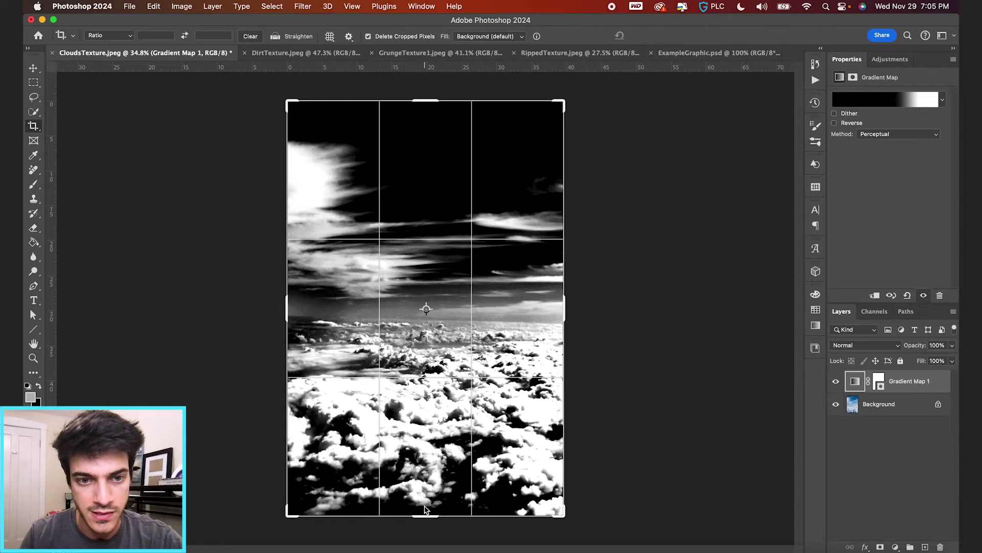
left_click_drag(425, 509, 424, 410)
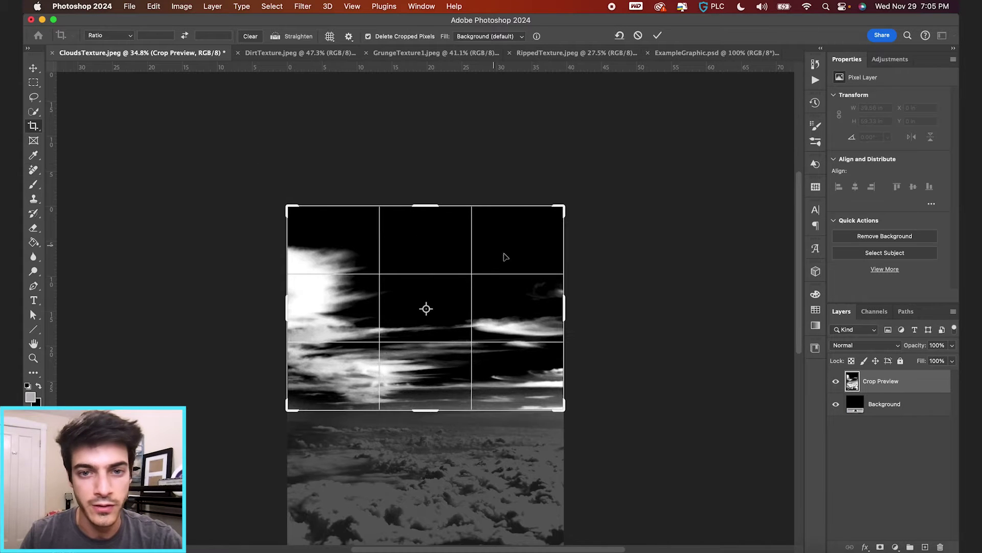
left_click_drag(437, 205, 432, 269)
key("Return")
key("super+0")
key("v")
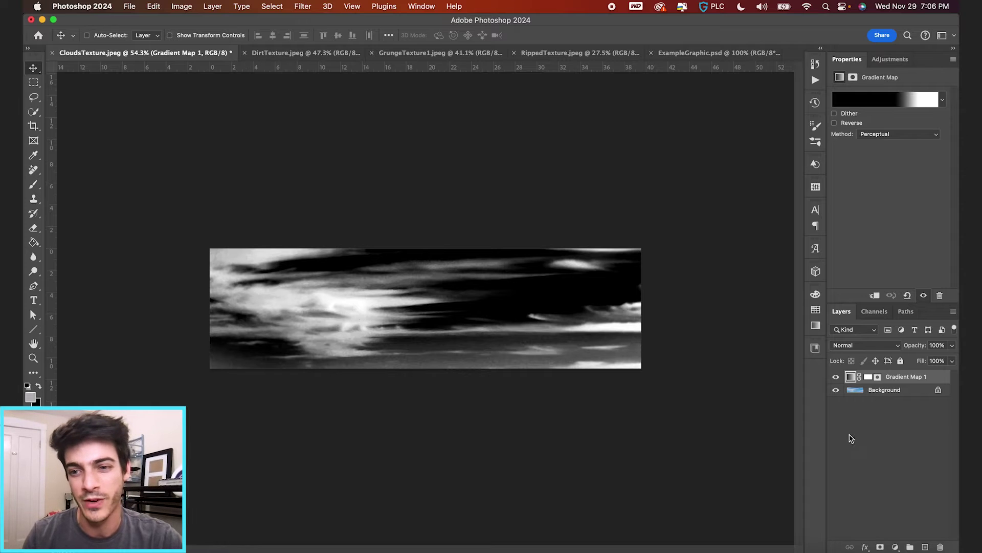
Step: Stamp the visible layers onto a new layer and pick a black Soft Round brush
key("super+alt+shift+e")
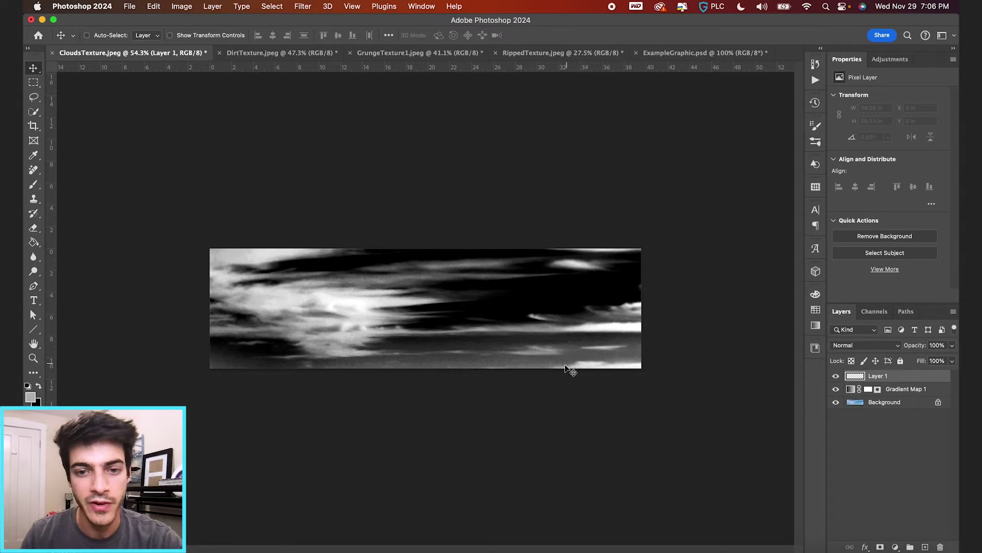
key("b")
key("x")
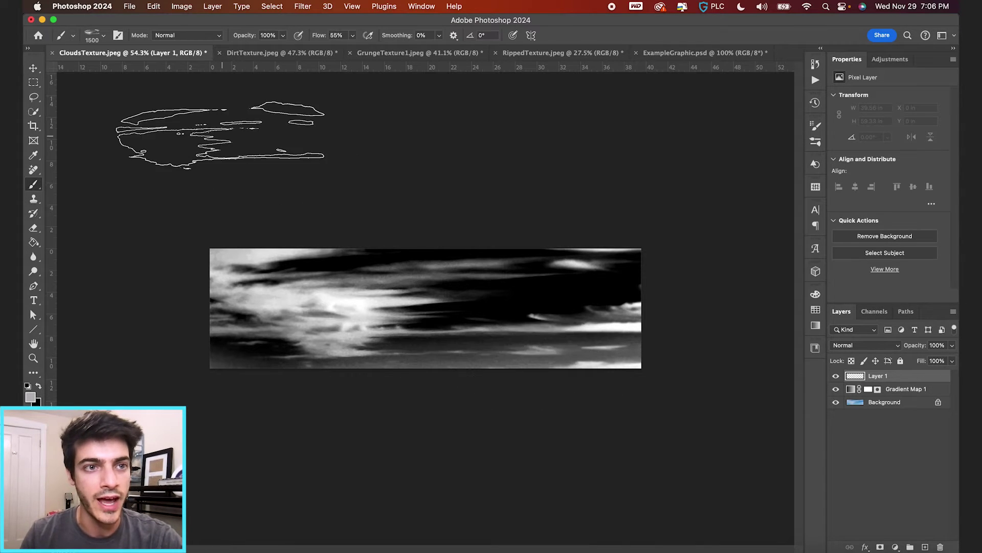
left_click(104, 38)
left_click(82, 137)
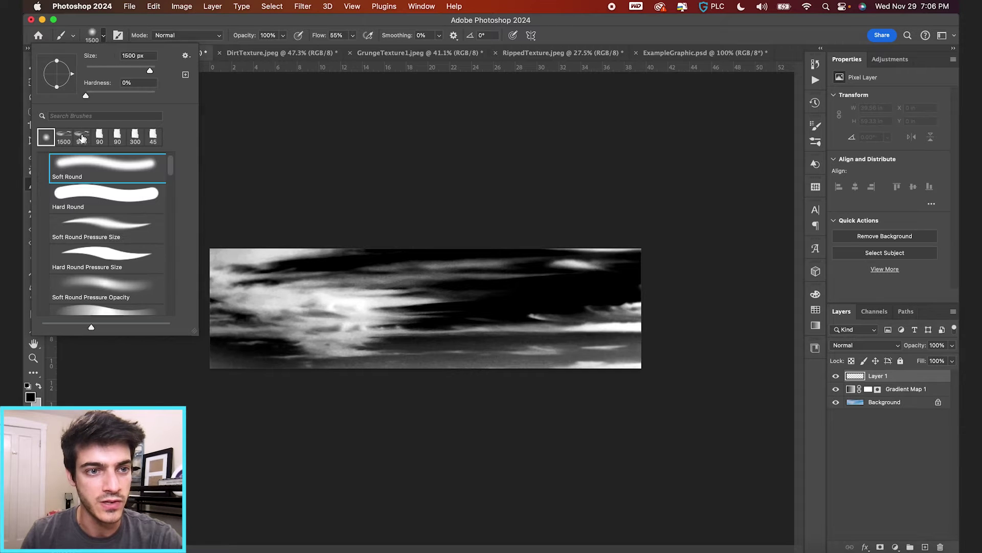
left_click(105, 37)
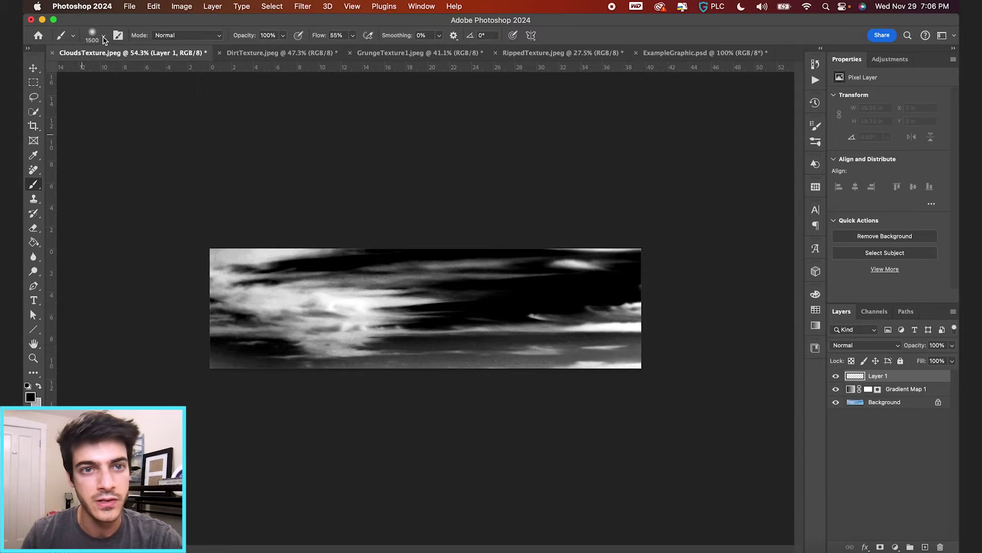
key("bracketleft")
key("bracketleft")
key("bracketleft")
key("bracketleft")
key("bracketleft")
key("bracketleft")
key("bracketleft")
key("bracketleft")
key("bracketleft")
key("bracketleft")
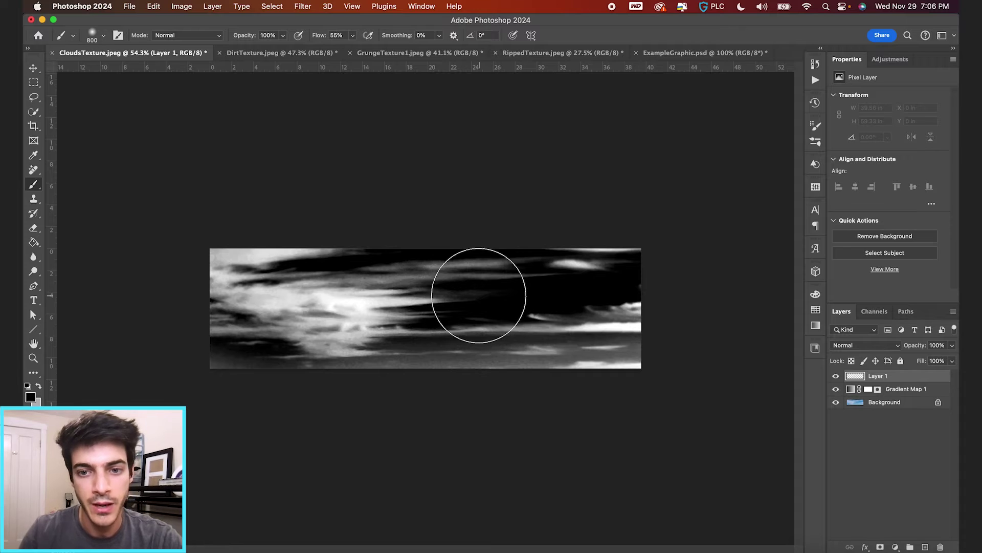
Step: Paint black along the top, left and bottom edges of the cloud strip
scroll(750, 377, "up", 3)
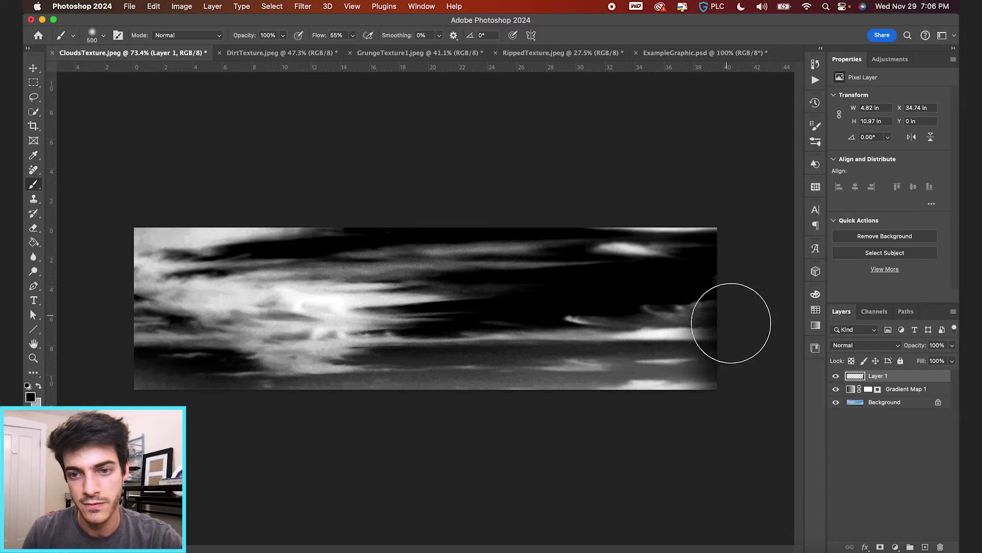
mouse_move(717, 362)
left_mouse_down()
mouse_move(252, 393)
mouse_move(435, 385)
mouse_move(491, 406)
mouse_move(627, 412)
left_mouse_up()
key("bracketleft")
key("bracketleft")
key("bracketleft")
key("bracketright")
key("bracketright")
key("bracketright")
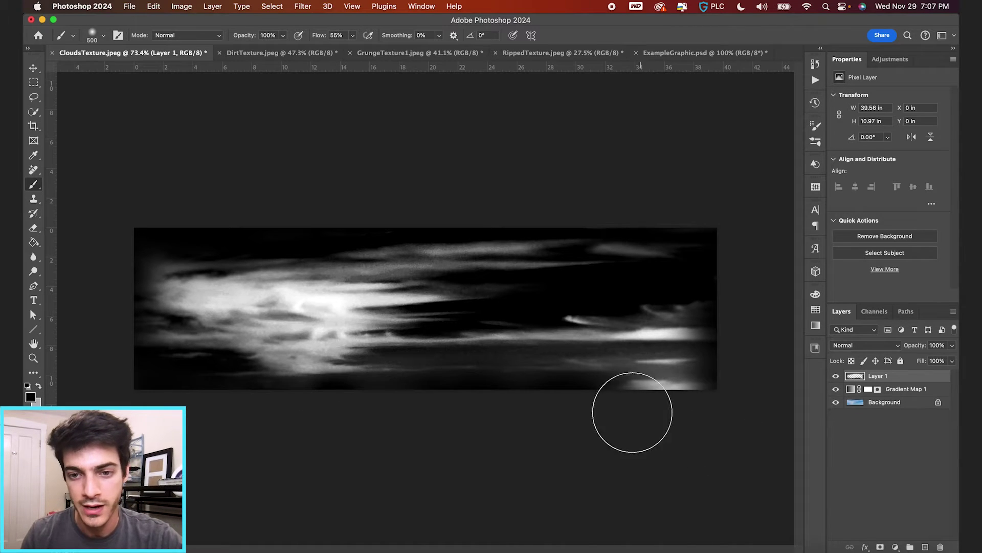
key("super+0")
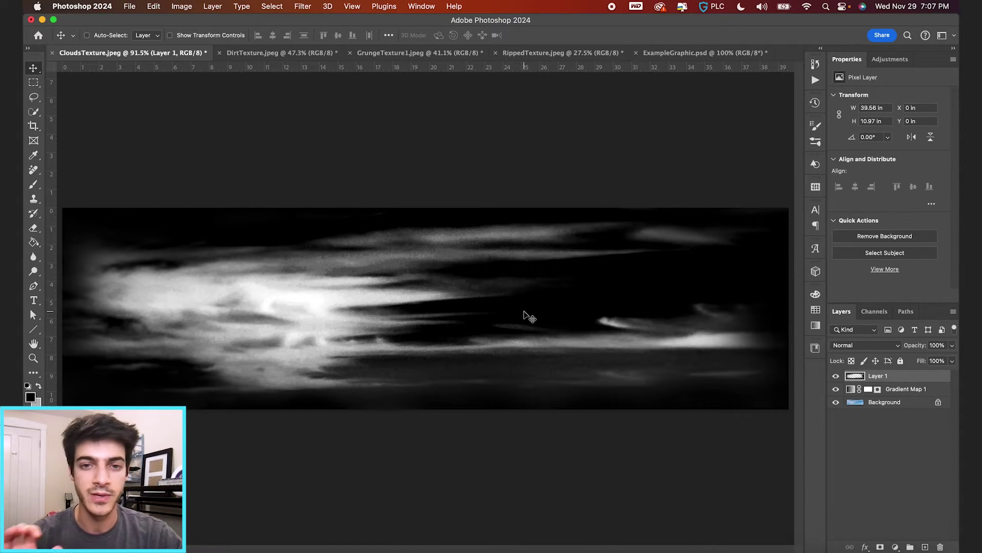
Step: Add a new layer with a merged copy of the clouds and invert it to dark on white
key("super+shift+alt+n")
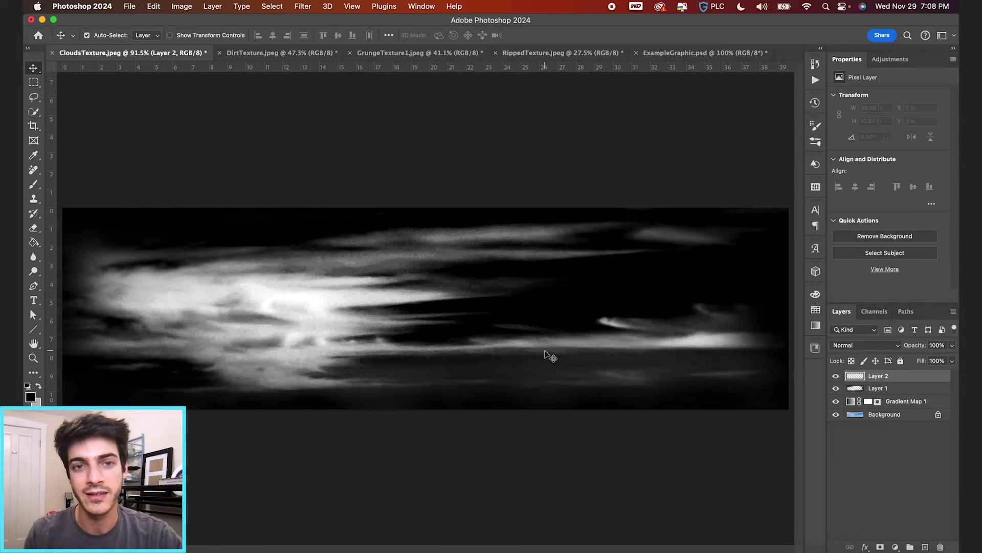
key("super+shift+alt+e")
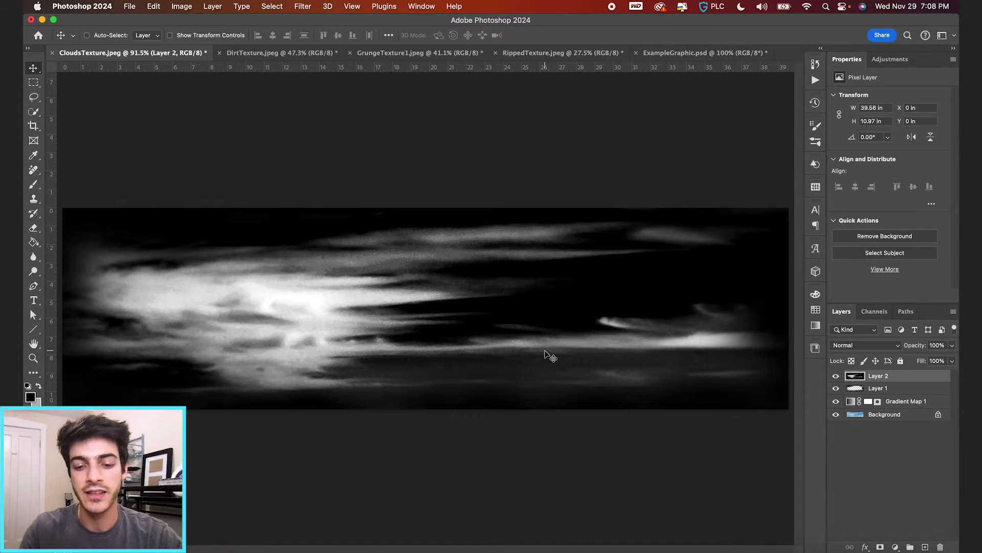
key("super+i")
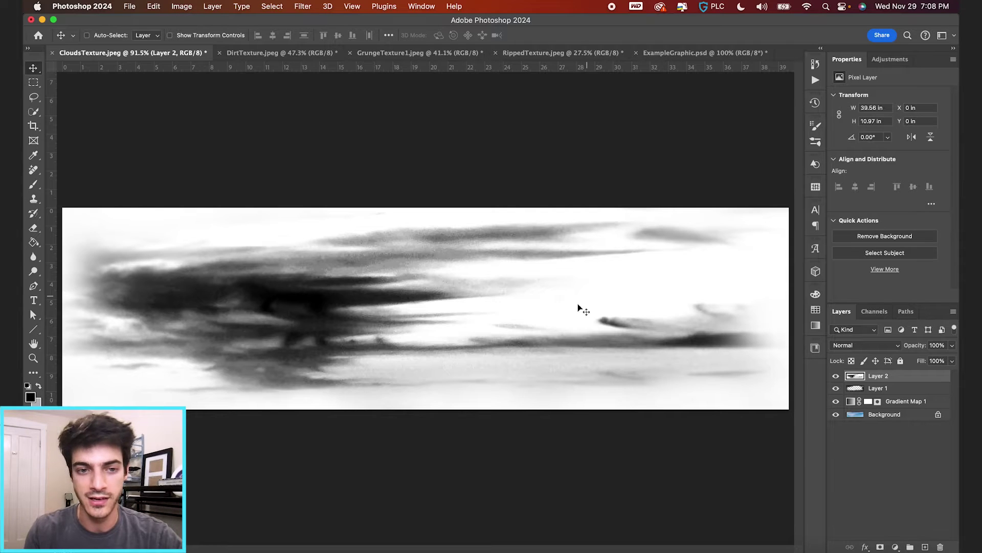
scroll(578, 303, "down", 3)
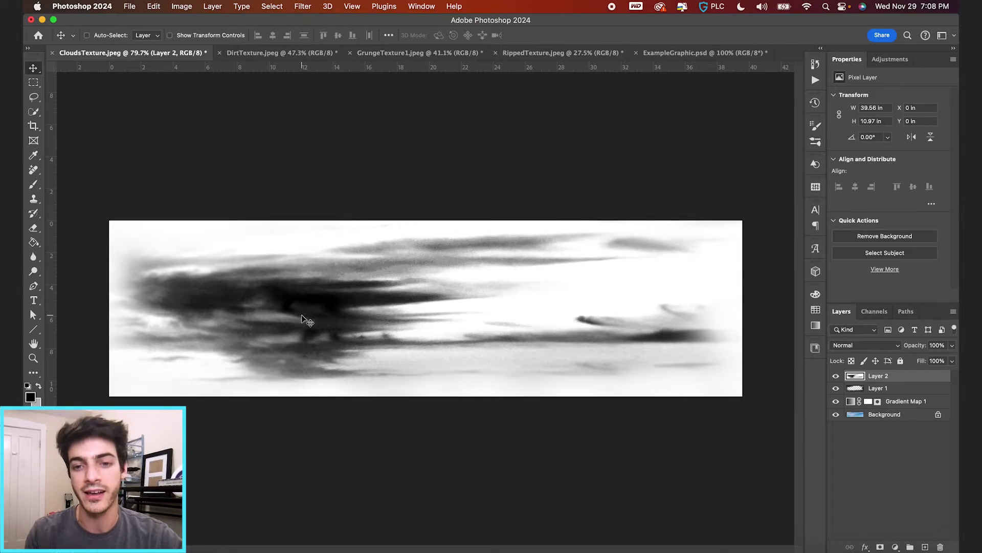
Step: Define the inverted clouds as a brush preset named FoggyBrush1
left_click(154, 7)
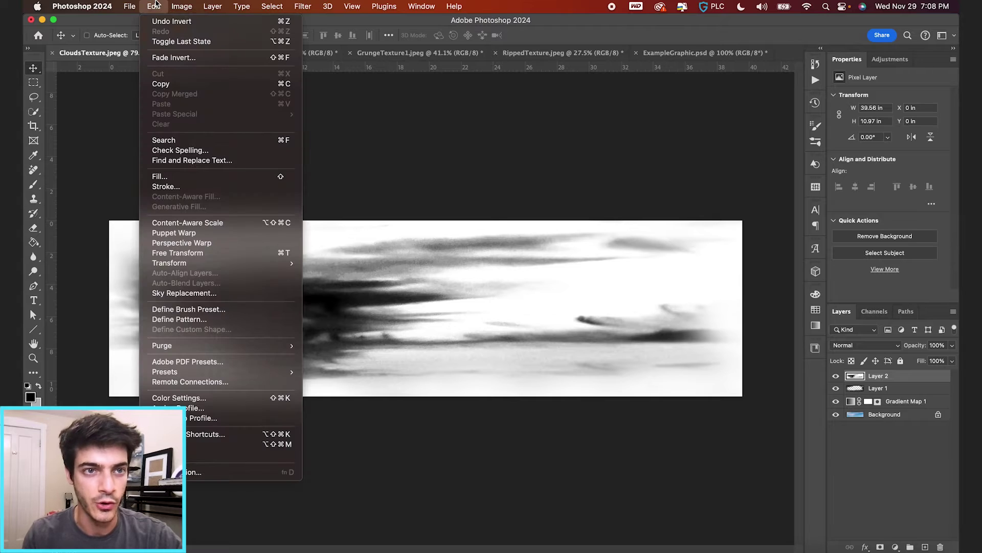
left_click(214, 309)
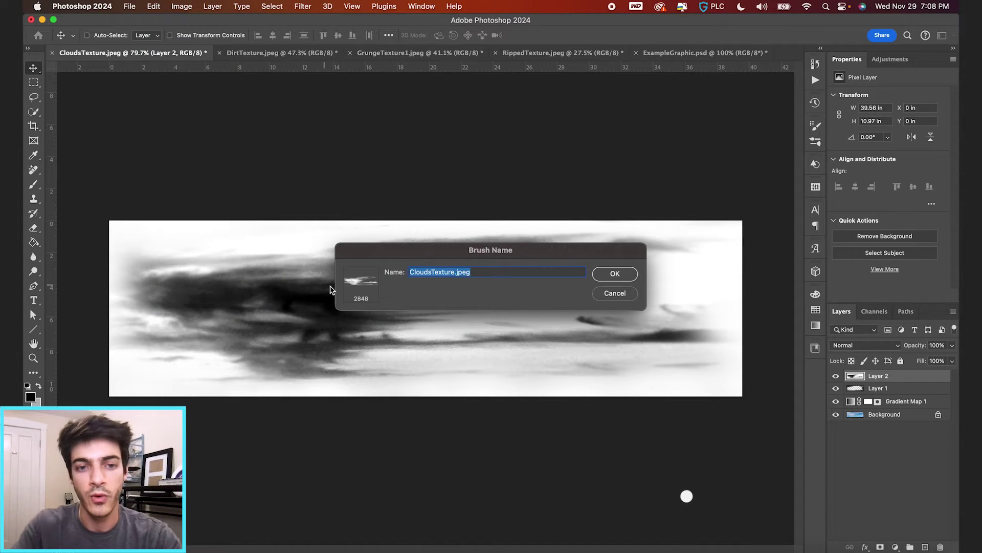
type("FoggyBrush1")
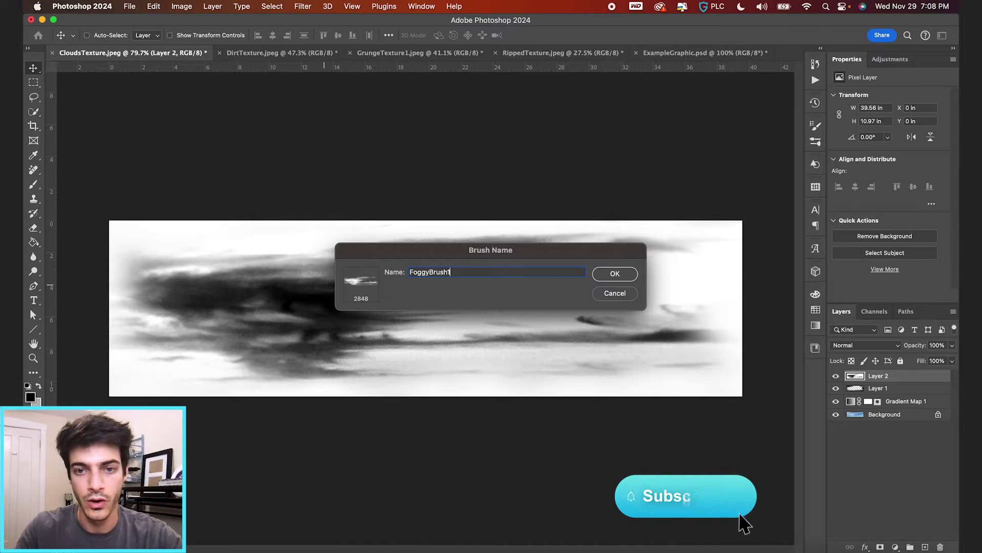
key("Return")
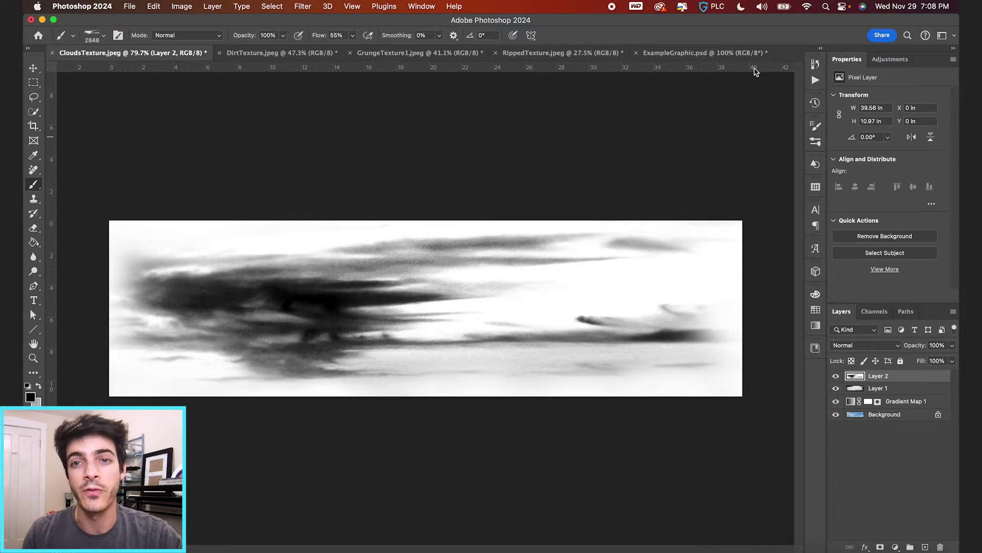
Step: In ExampleGraphic.psd, sample a grey, add a new layer and set the fog brush to 300 px
left_click(707, 53)
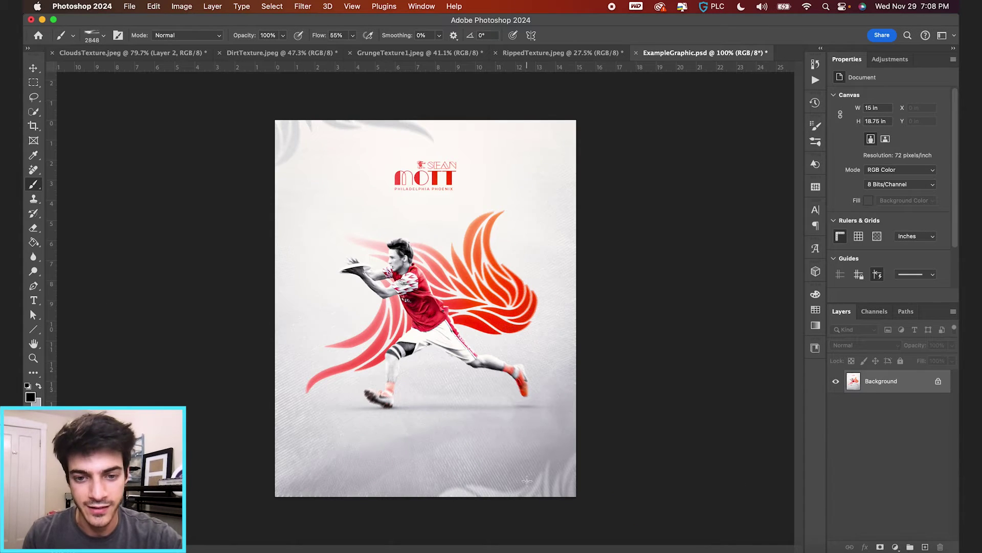
left_click(555, 475, "alt")
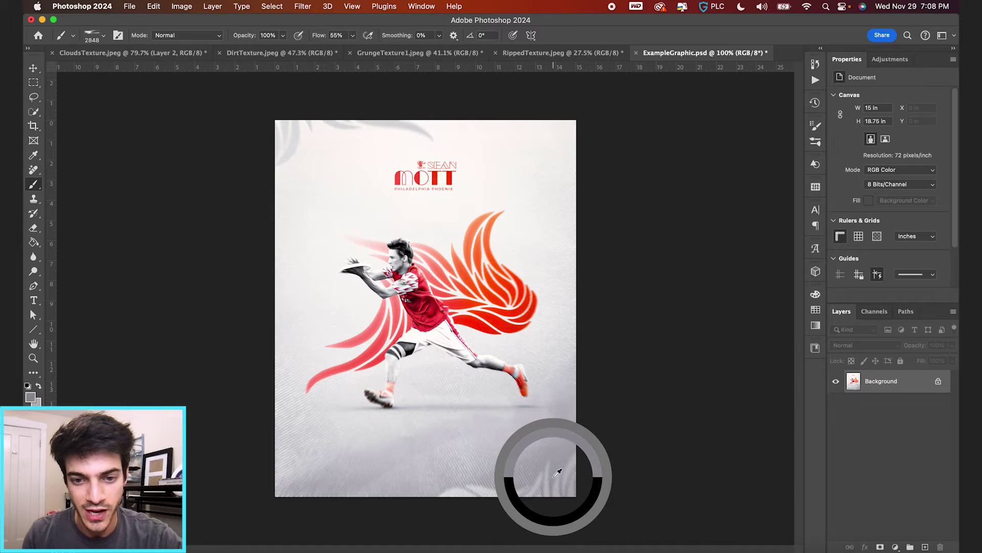
key("super+shift+alt+n")
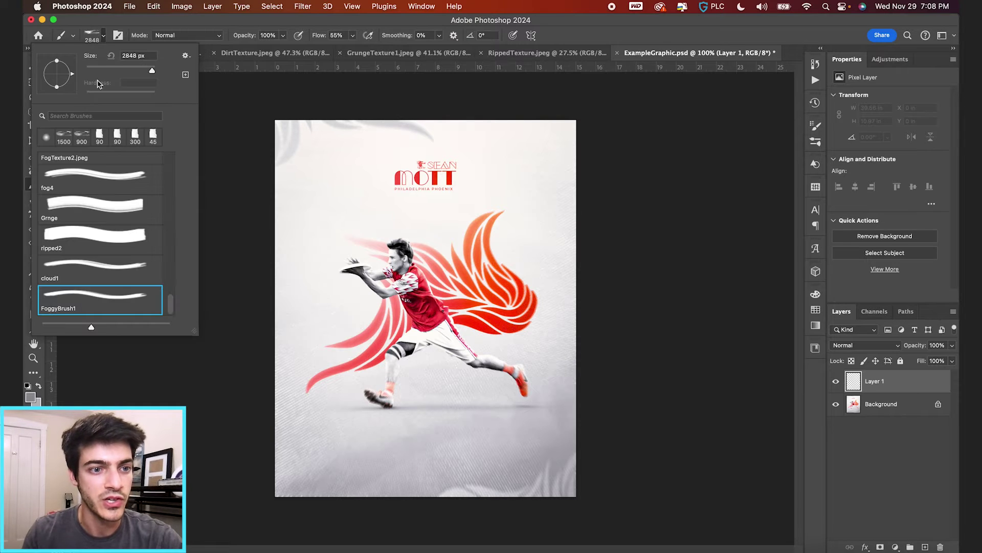
mouse_move(147, 71)
left_mouse_down()
mouse_move(133, 70)
mouse_move(141, 71)
left_mouse_up()
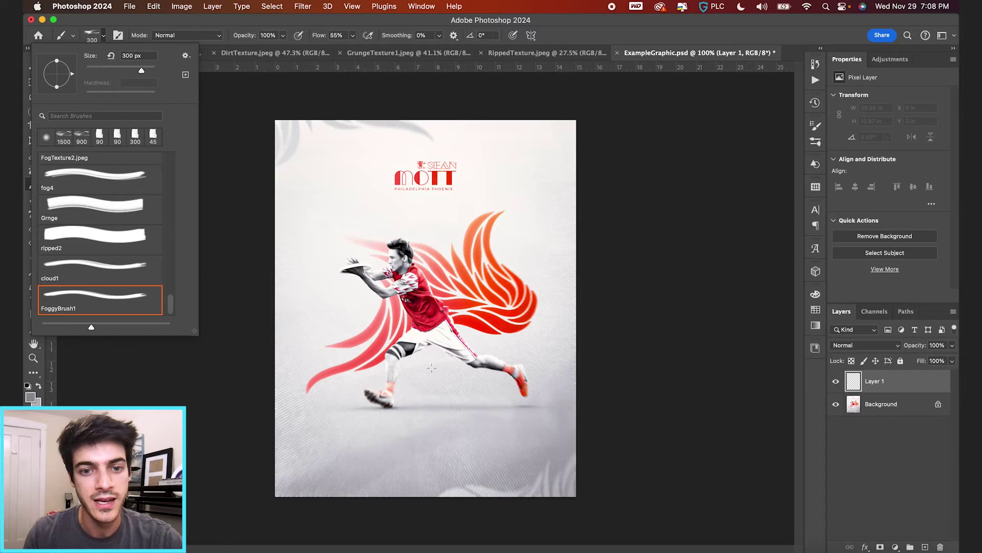
left_click(432, 368)
Step: Paint fog dabs across the player's legs with the fog brush
key("bracketright")
key("bracketright")
key("bracketright")
key("bracketright")
key("bracketright")
key("bracketright")
key("bracketright")
key("bracketright")
key("bracketright")
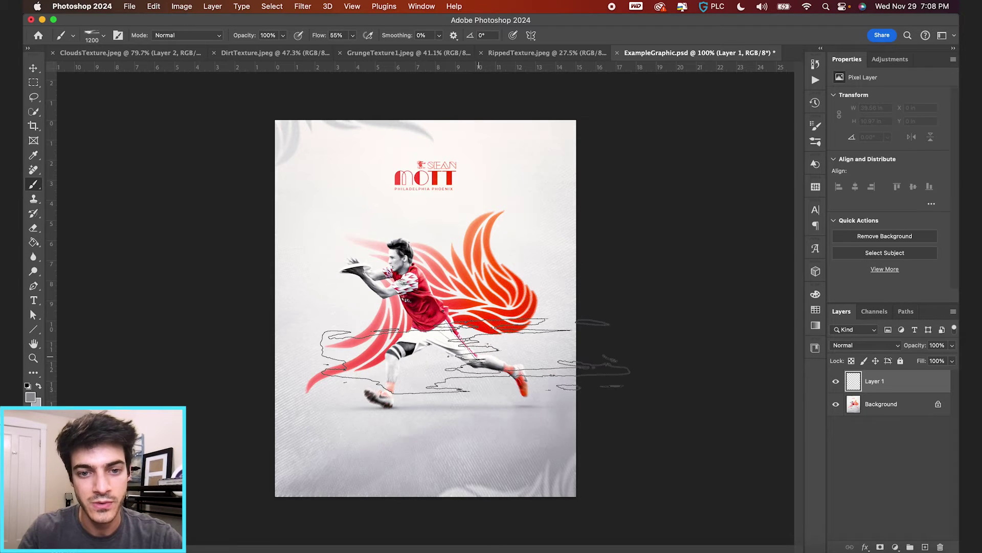
key("bracketright")
key("bracketright")
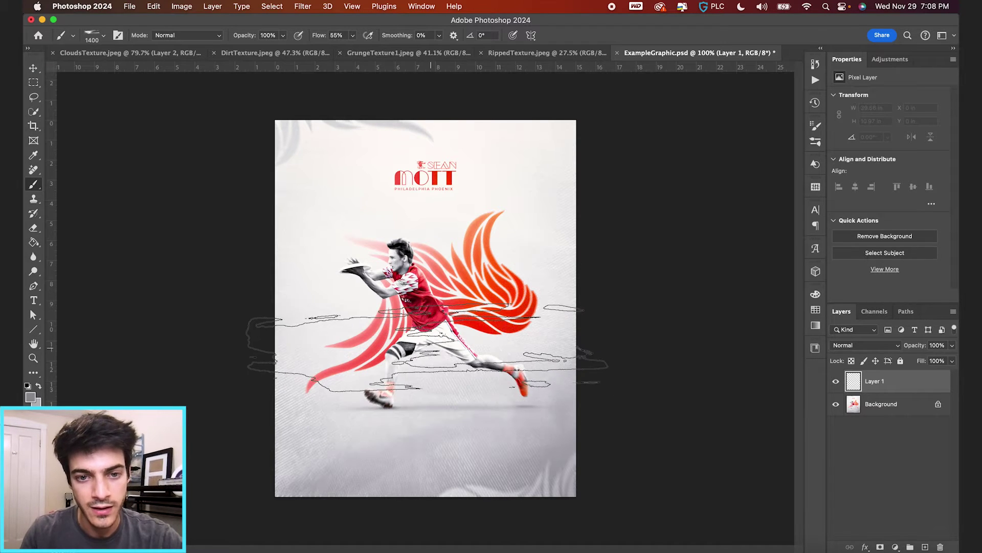
left_click(427, 348)
key("bracketleft")
key("bracketleft")
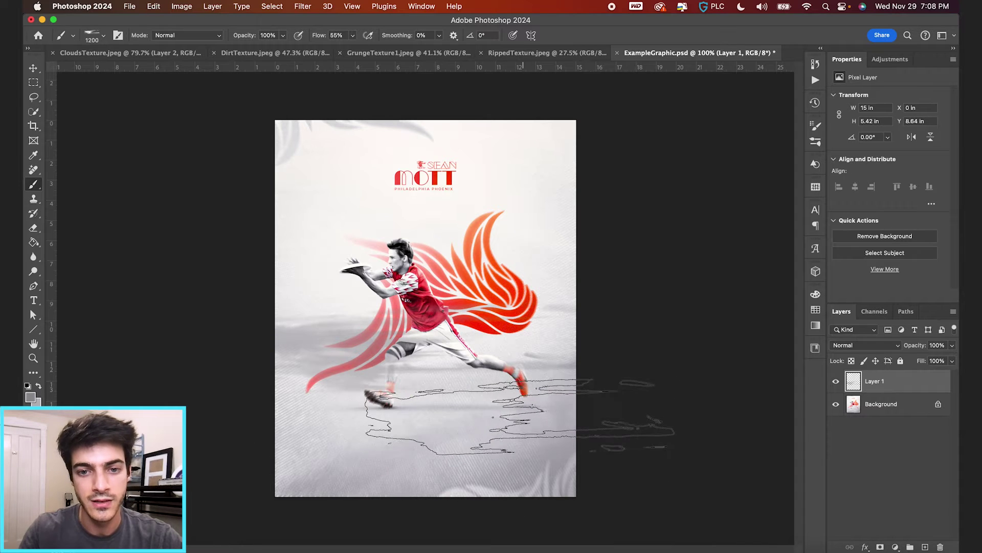
key("bracketleft")
left_click(447, 364)
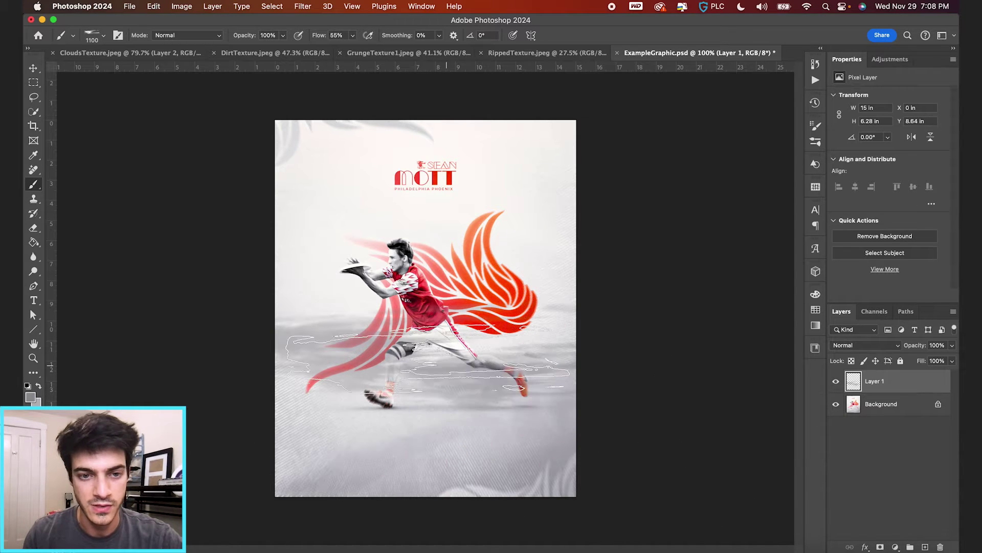
Step: Add one more smaller fog stroke on the poster, then go to DirtTexture.jpeg
scroll(427, 364, "up", 3)
key("bracketleft")
key("bracketleft")
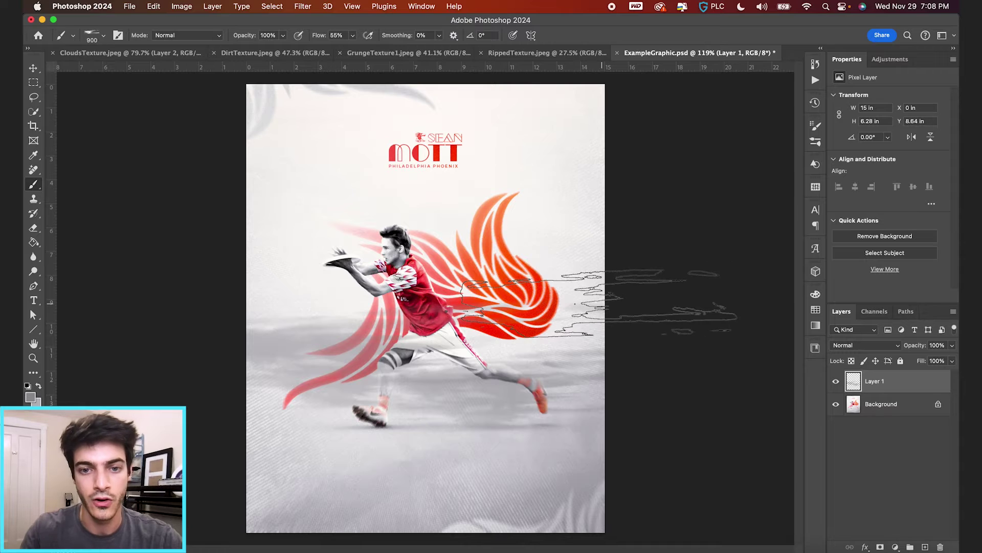
left_click(563, 307)
key("v")
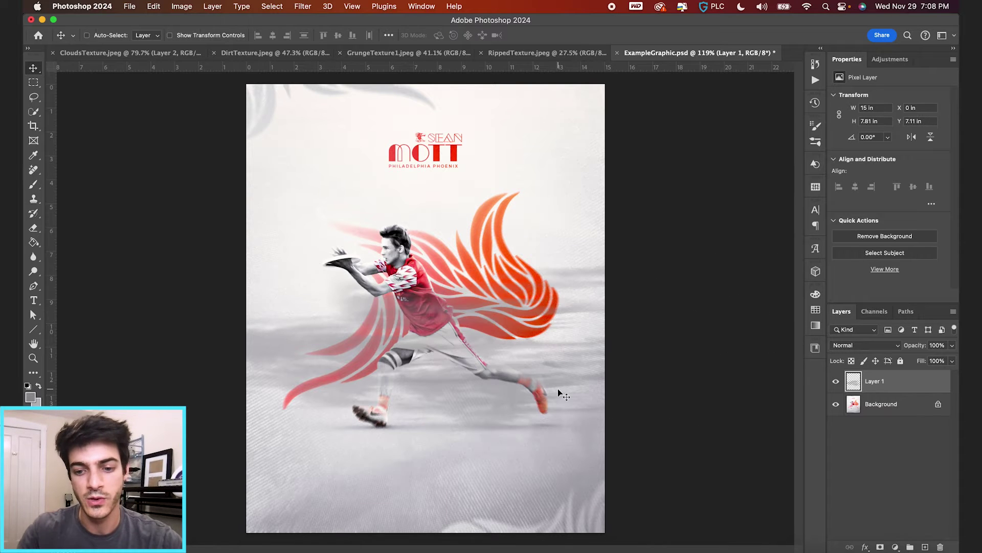
scroll(557, 388, "up", 1)
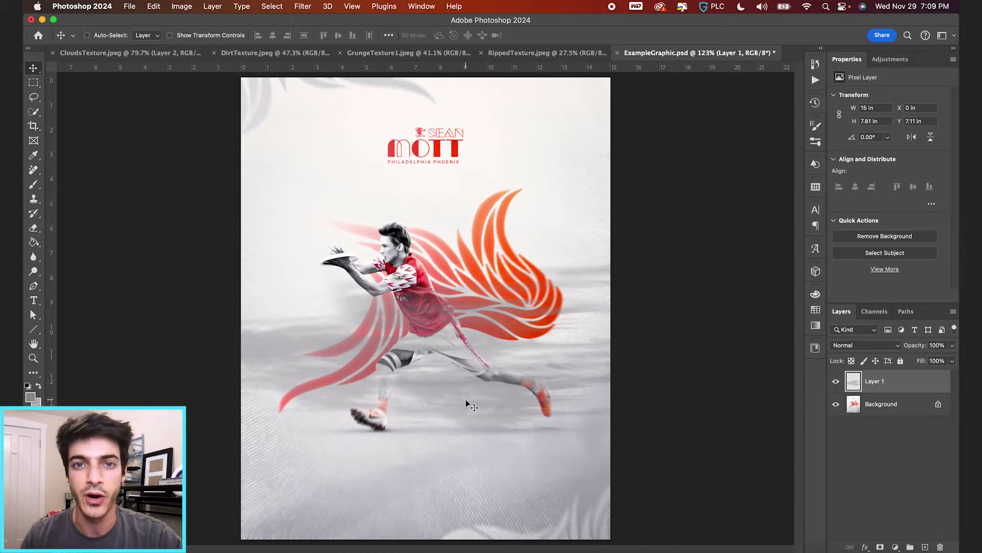
left_click(279, 55)
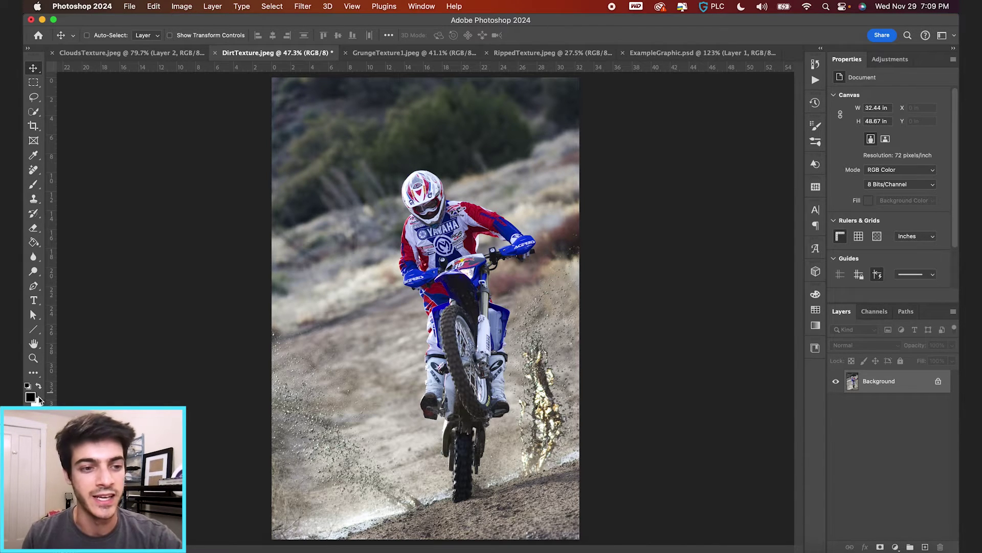
Step: Add a Gradient Map to the dirt photo with the black stop at 38 and white at 72
left_click(895, 546)
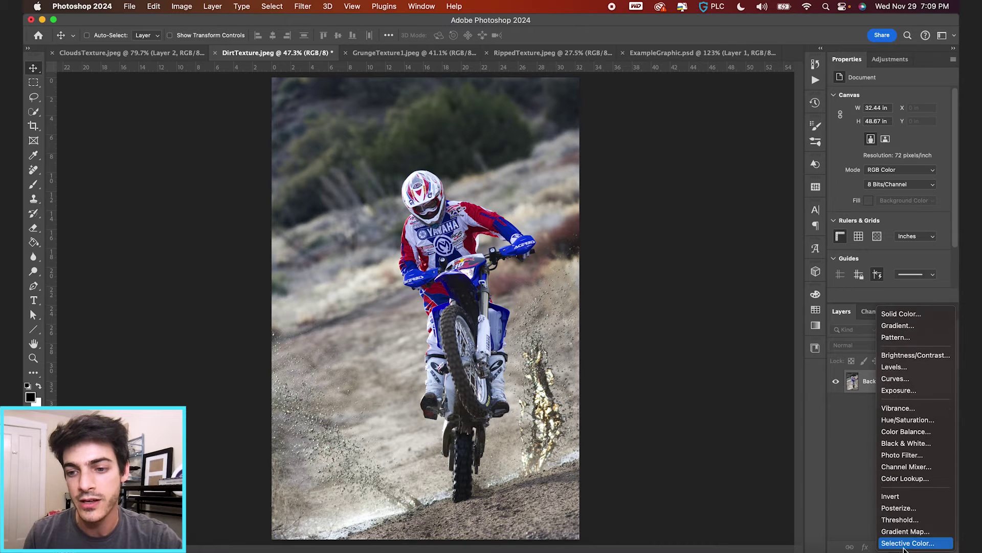
left_click(905, 532)
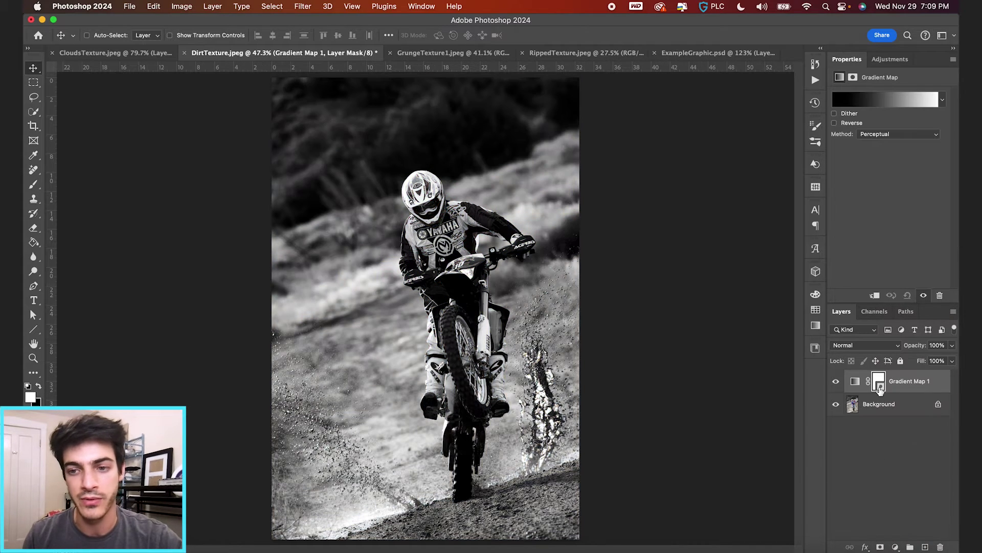
left_click(862, 384)
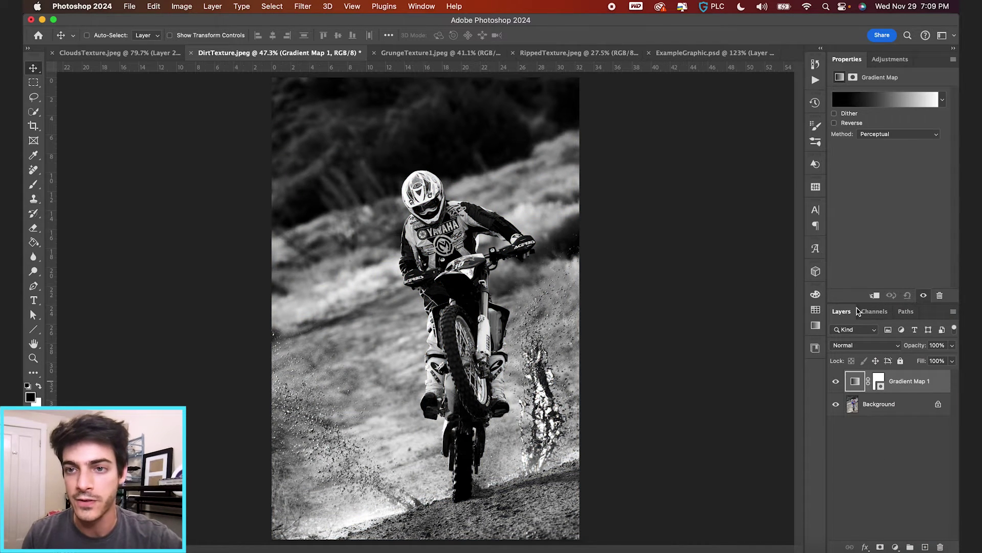
left_click(888, 106)
left_click_drag(605, 213, 674, 212)
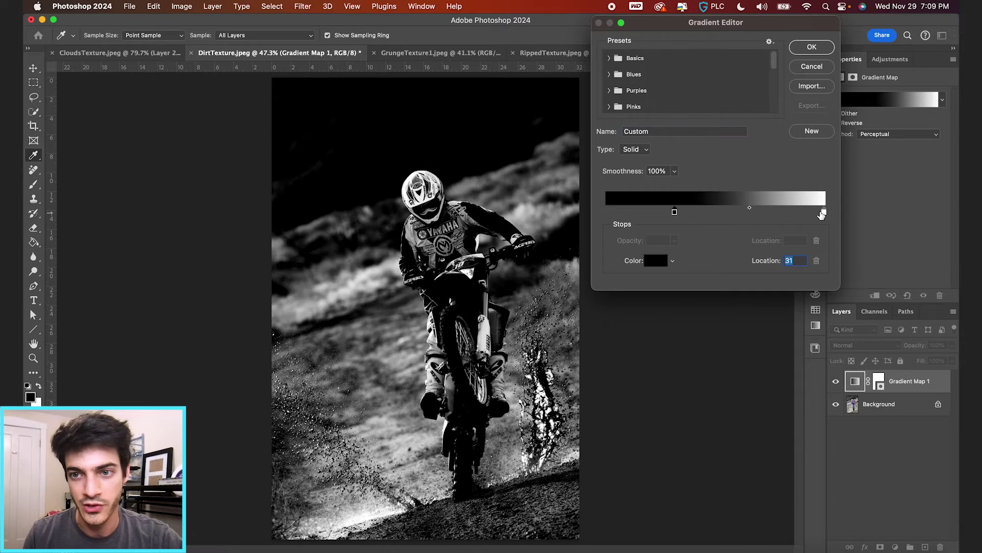
left_click_drag(825, 214, 764, 213)
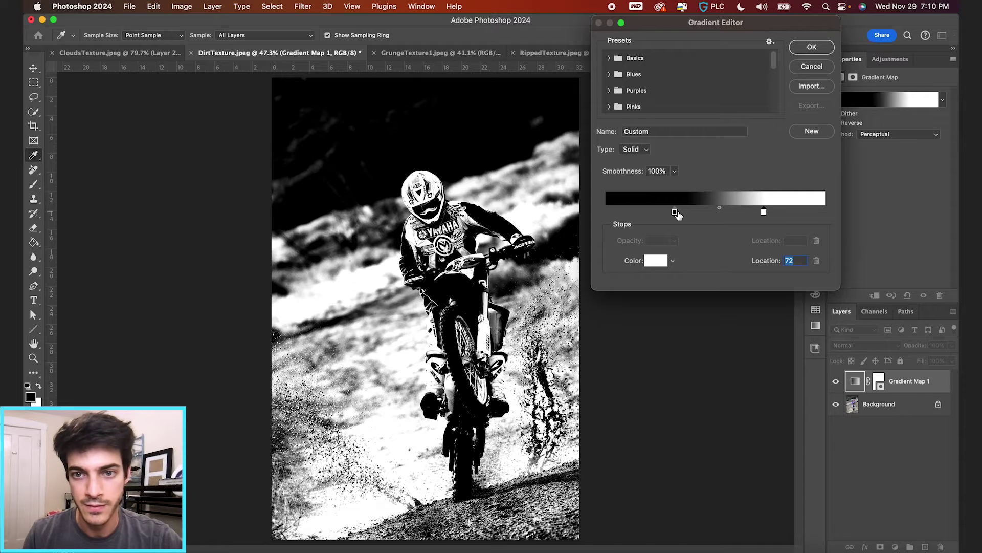
left_click_drag(677, 213, 690, 215)
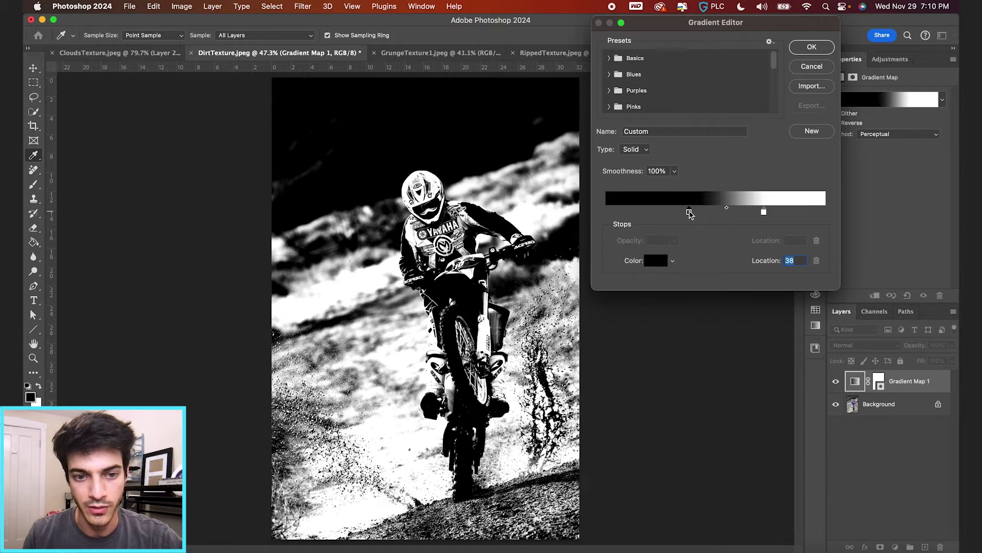
key("Return")
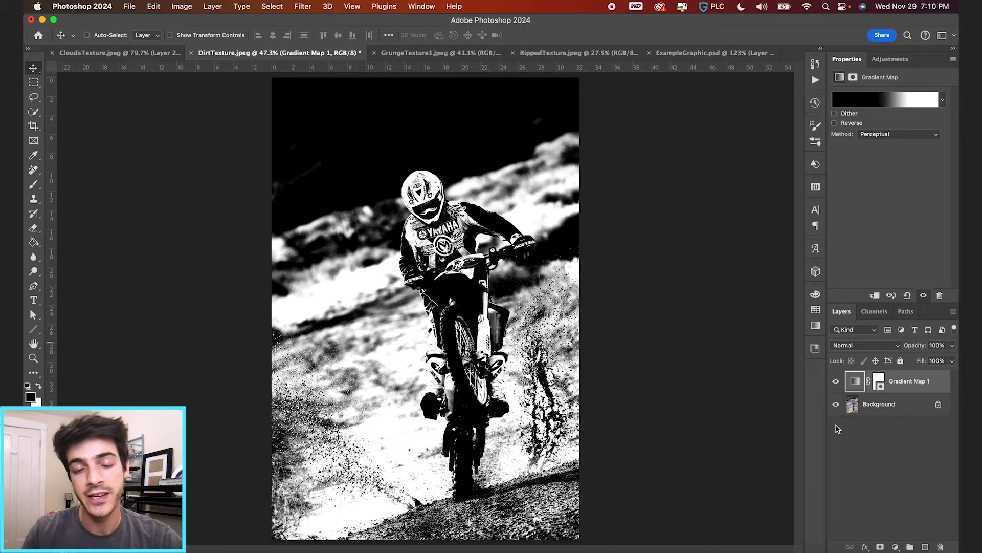
Step: Crop the dirt photo to a rectangle of flying dirt in the lower left
key("m")
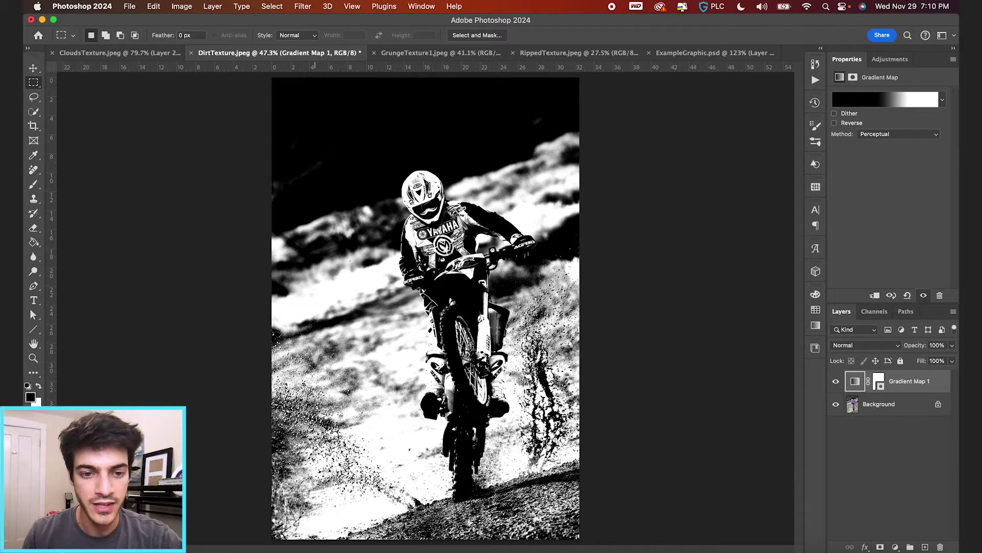
left_click_drag(331, 446, 410, 506)
key("c")
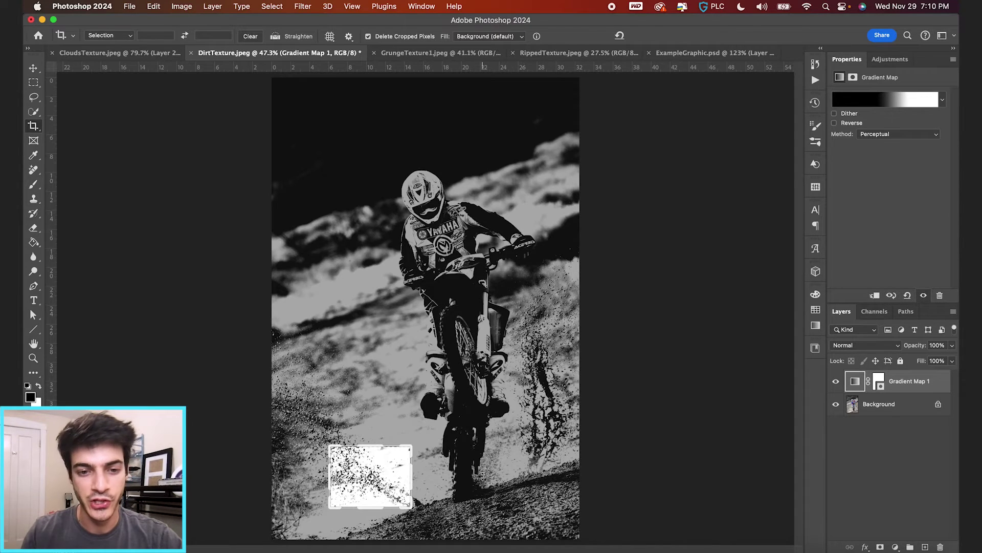
key("Return")
key("v")
key("super+equal")
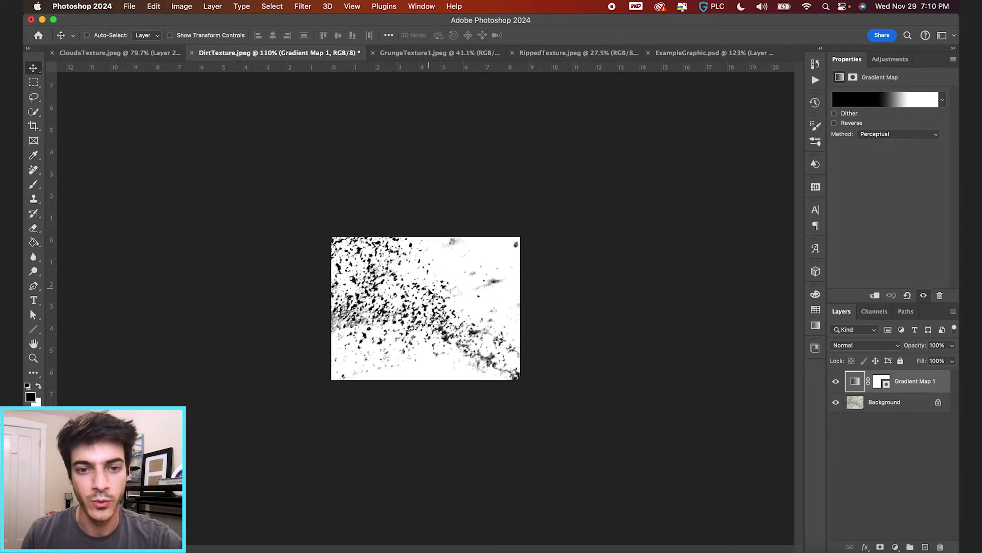
scroll(429, 293, "up", 2)
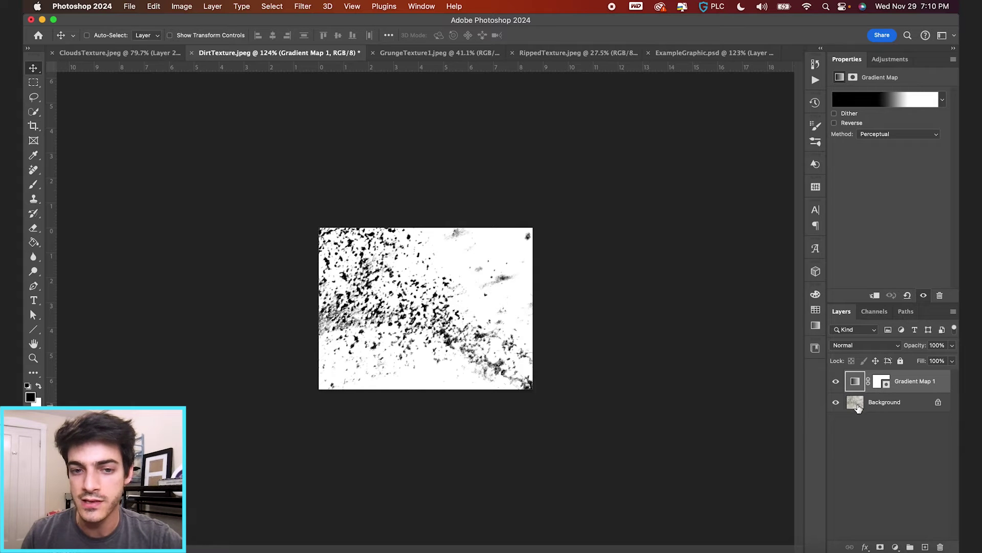
Step: On a new layer, paint white over the dirt texture's edges with a soft round brush
key("super+alt+shift+n")
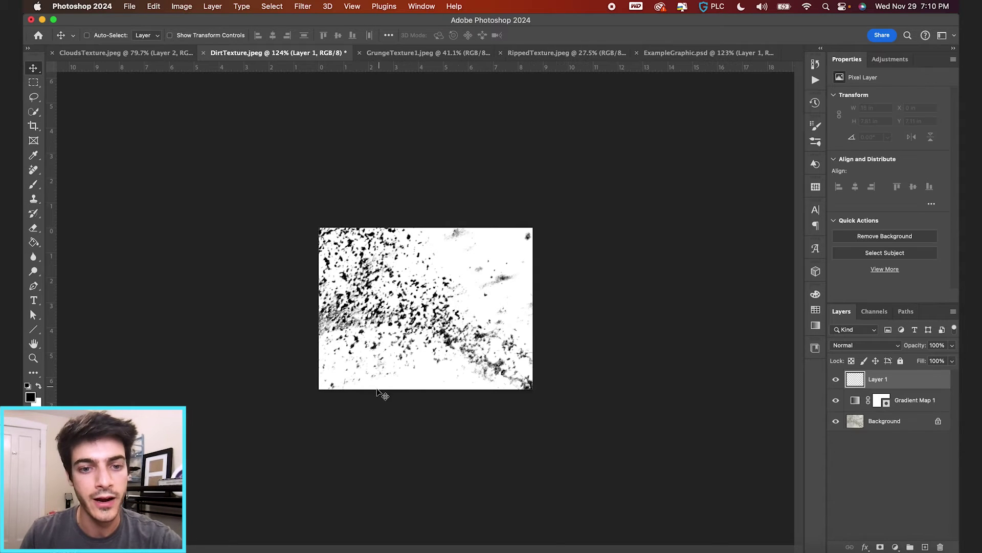
key("b")
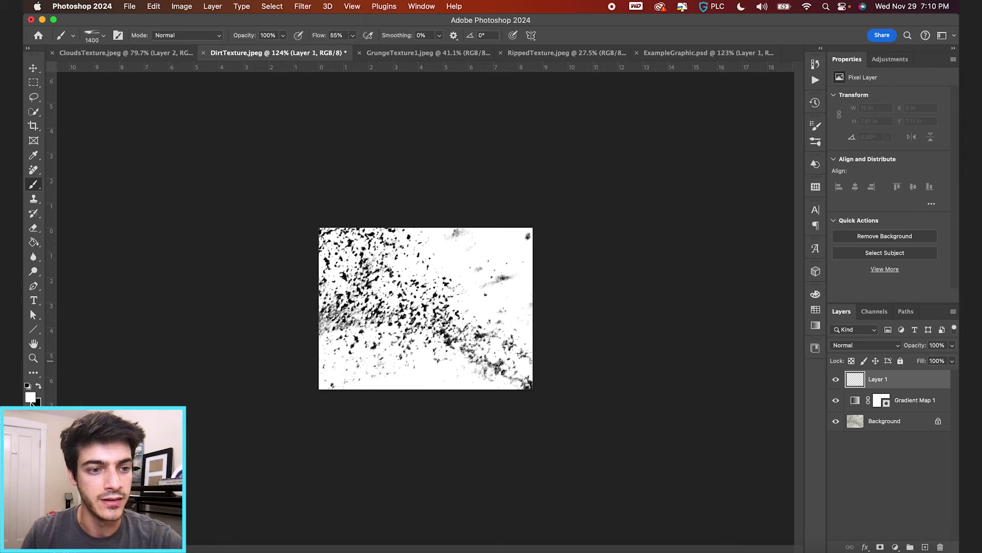
left_click(104, 35)
left_click(44, 132)
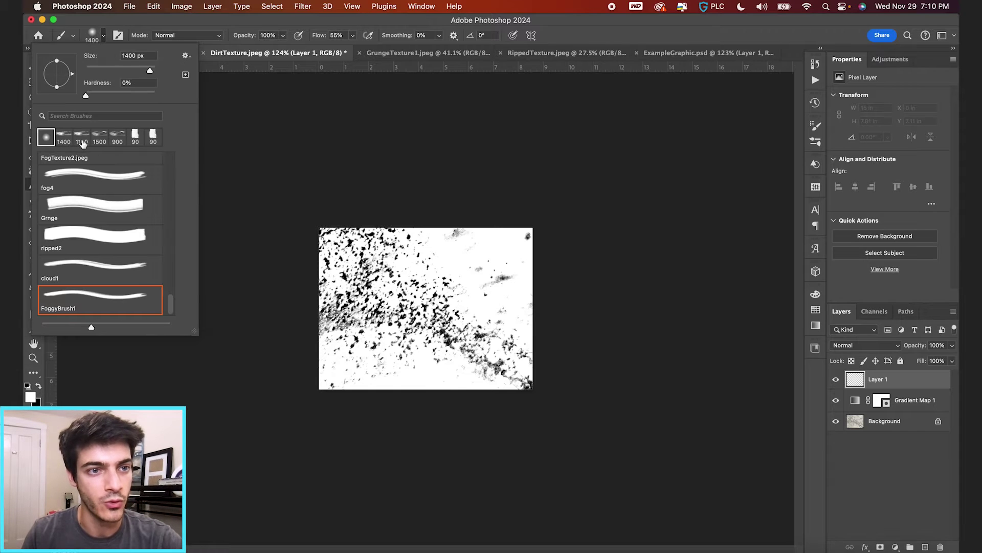
key("Return")
key("bracketleft")
key("bracketleft")
key("bracketleft")
key("bracketleft")
key("bracketleft")
key("bracketleft")
key("bracketleft")
key("bracketleft")
key("bracketleft")
key("bracketleft")
key("bracketleft")
key("bracketleft")
key("bracketleft")
key("bracketleft")
key("bracketleft")
key("bracketleft")
key("bracketleft")
key("bracketleft")
key("bracketleft")
key("bracketleft")
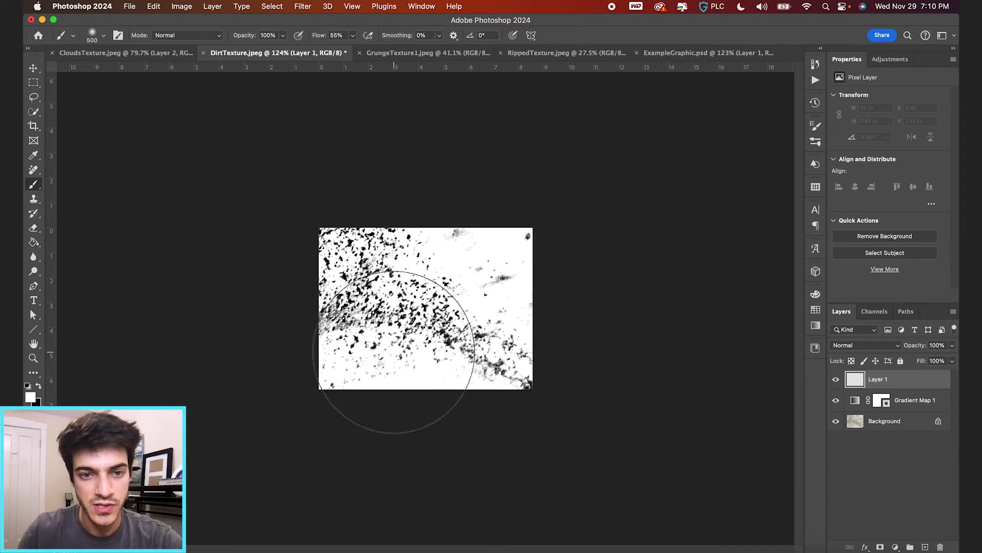
left_click(337, 374)
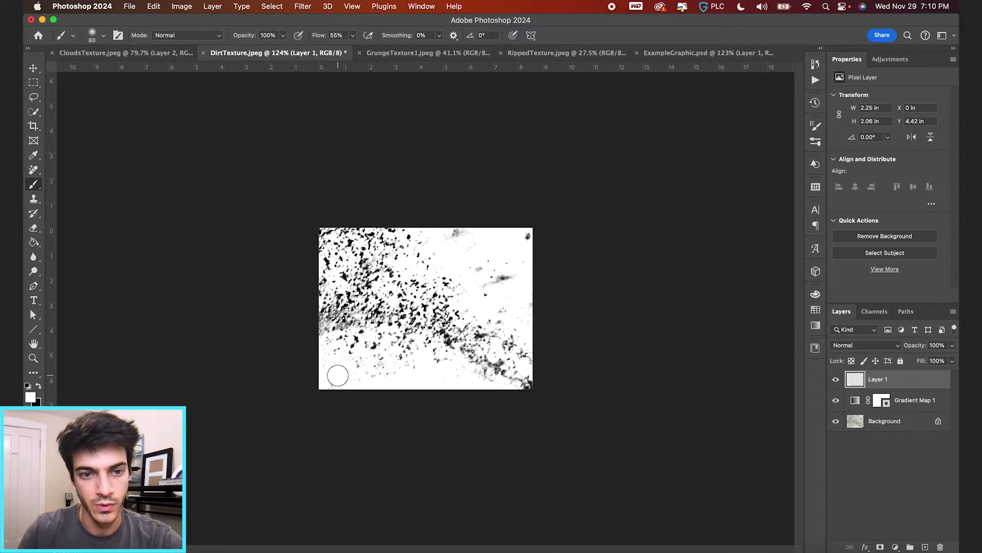
key("bracketright")
key("bracketright")
key("bracketright")
key("bracketright")
key("bracketright")
mouse_move(329, 370)
left_mouse_down()
mouse_move(306, 269)
mouse_move(327, 202)
mouse_move(332, 218)
mouse_move(390, 218)
mouse_move(364, 213)
mouse_move(414, 228)
mouse_move(366, 210)
left_mouse_up()
left_click(516, 377)
key("v")
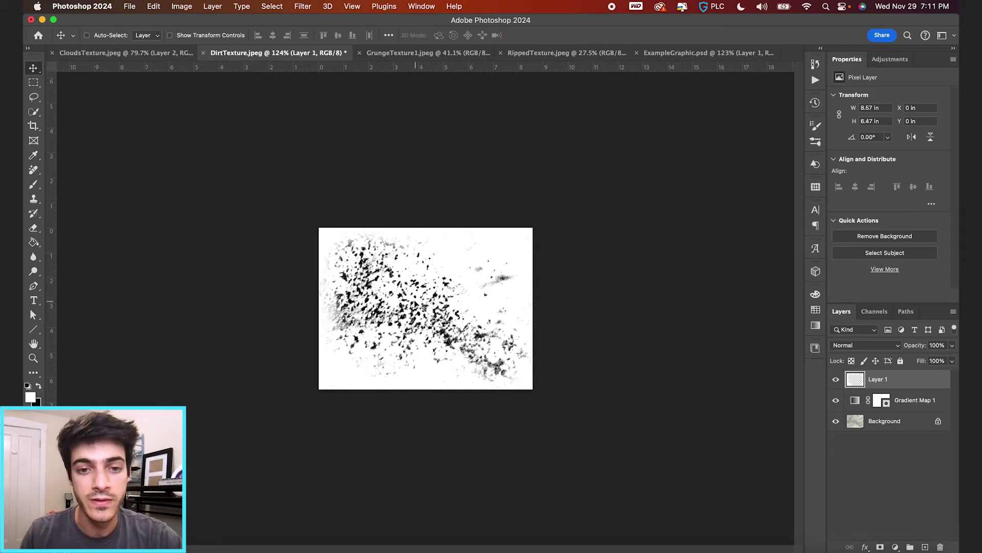
Step: Define the dirt texture as a brush preset named DirtSplat and return to ExampleGraphic.psd
left_click(152, 6)
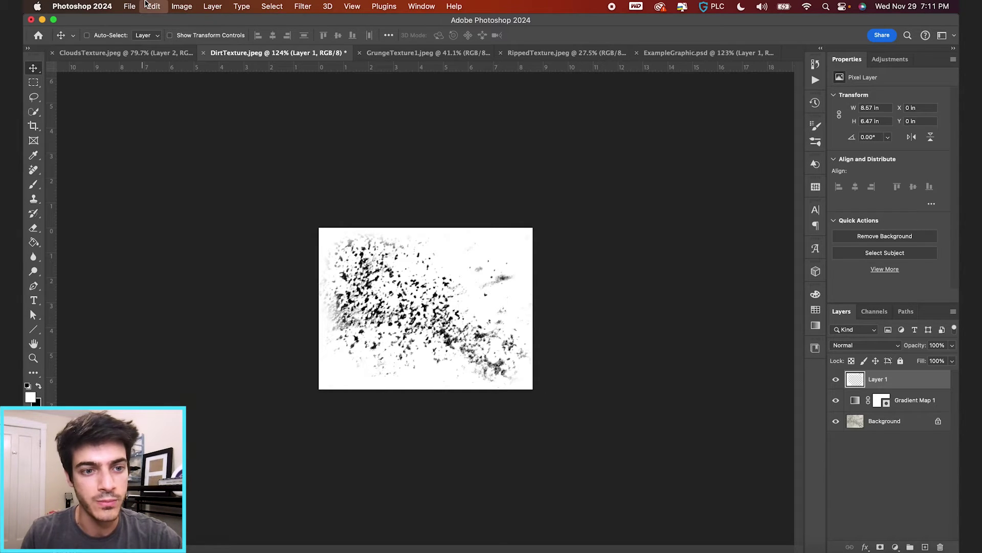
left_click(228, 309)
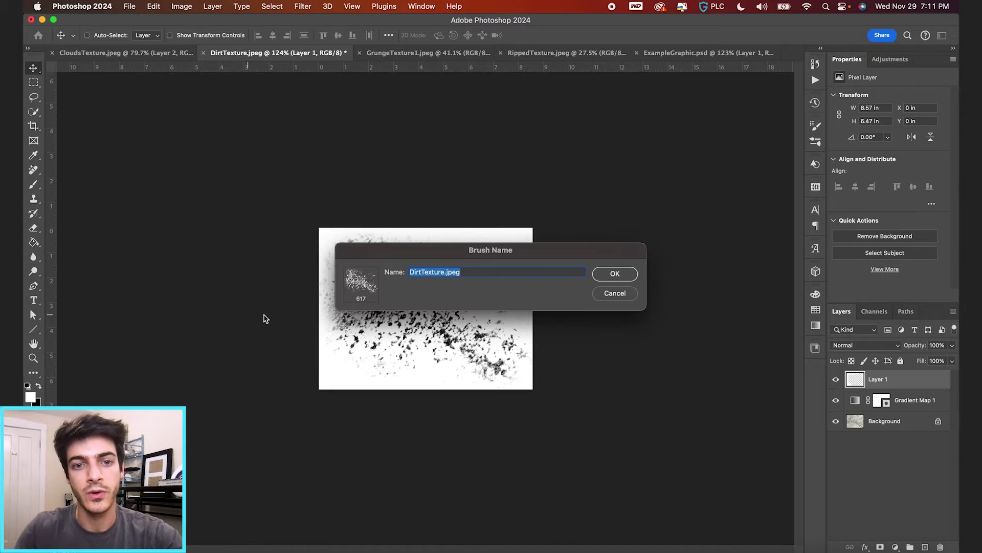
type("DirtSplatter1")
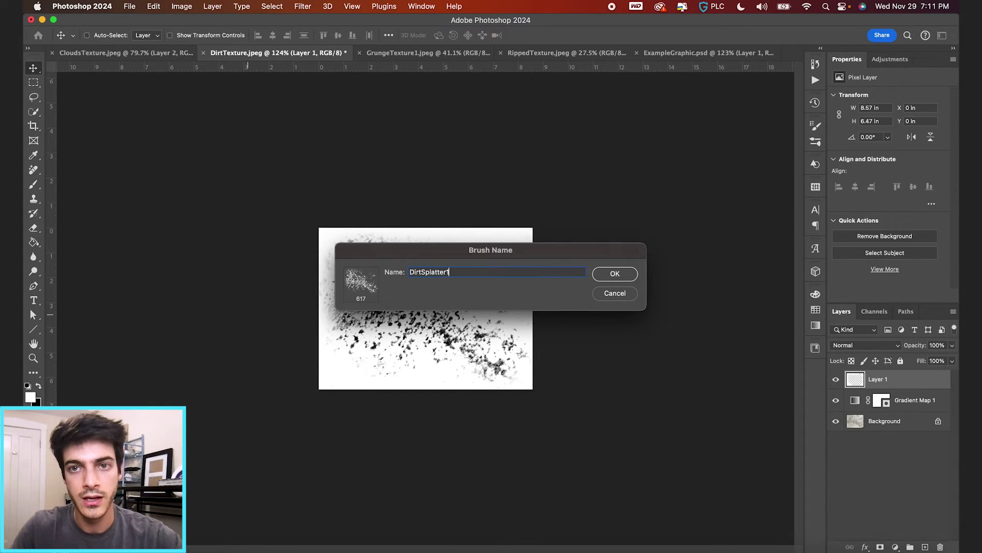
key("Return")
key("b")
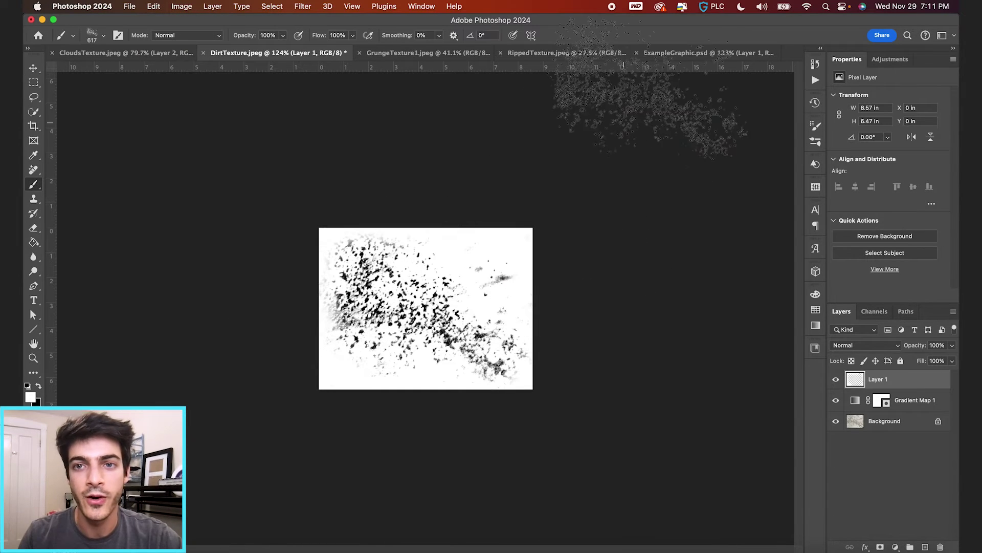
left_click(690, 53)
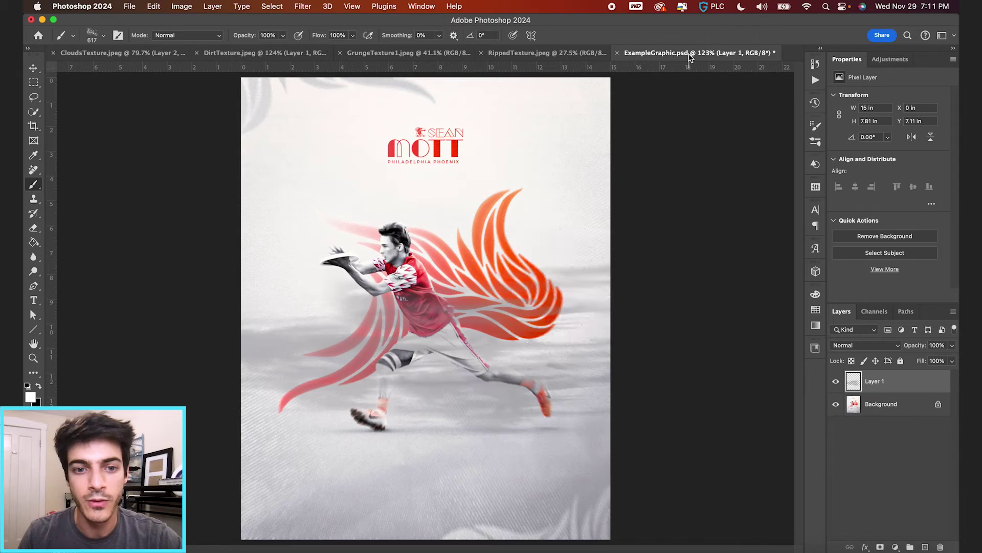
Step: Hide the fog on Layer 1 and add a new dirt layer above the Background, painting in black
left_click(836, 381)
left_click(858, 412)
key("super+shift+alt+n")
left_click(470, 410)
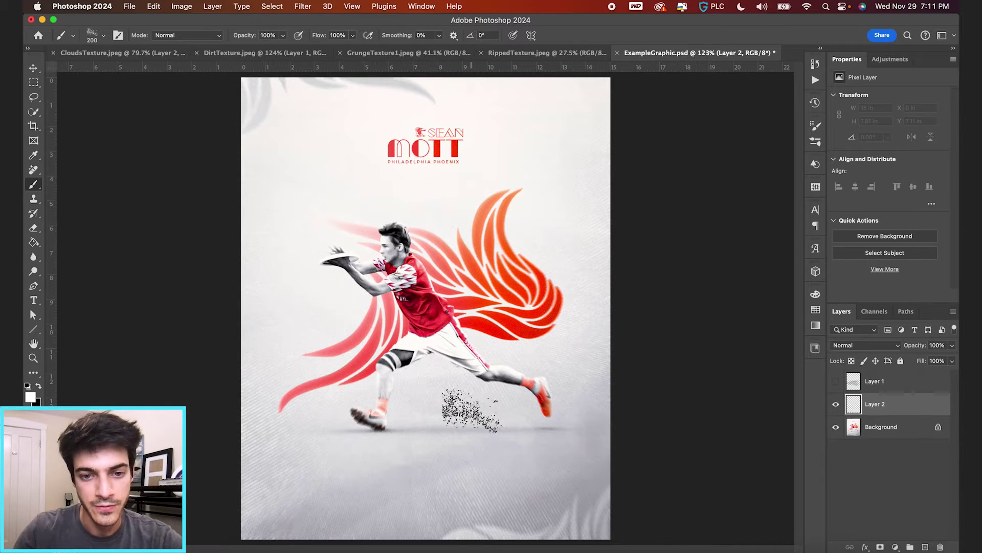
key("x")
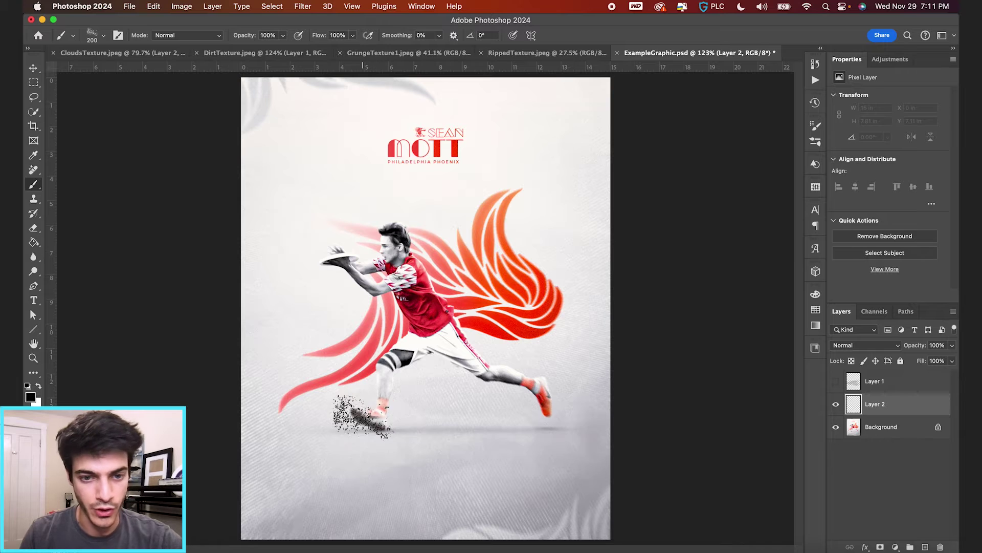
Step: Enable Shape Dynamics on the dirt brush and set Angle Jitter to about 90%
left_click(118, 36)
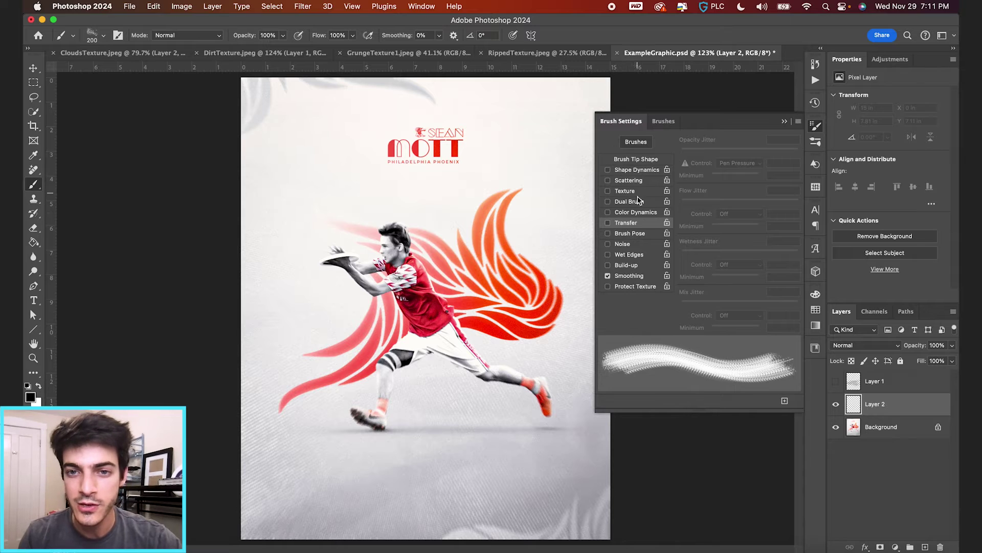
left_click(624, 170)
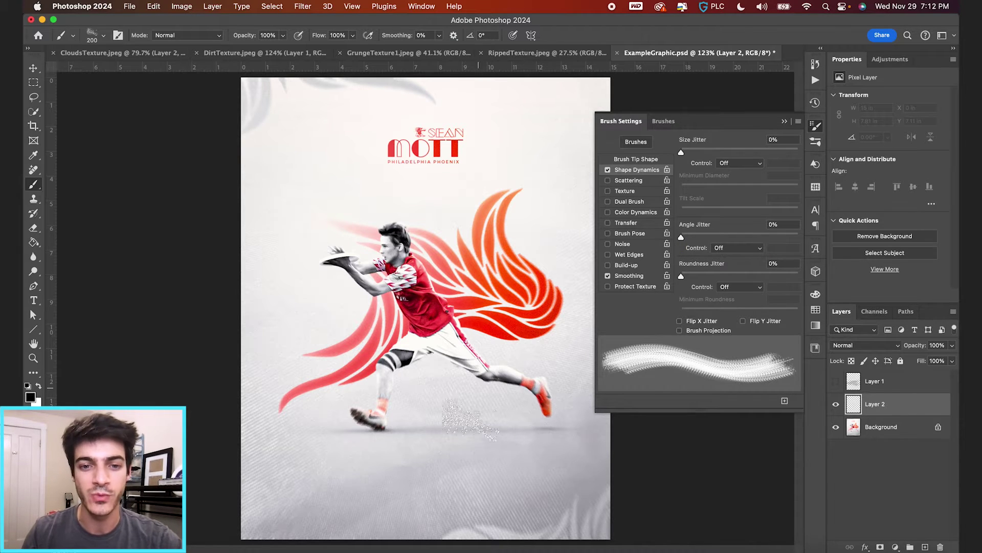
left_click(463, 387)
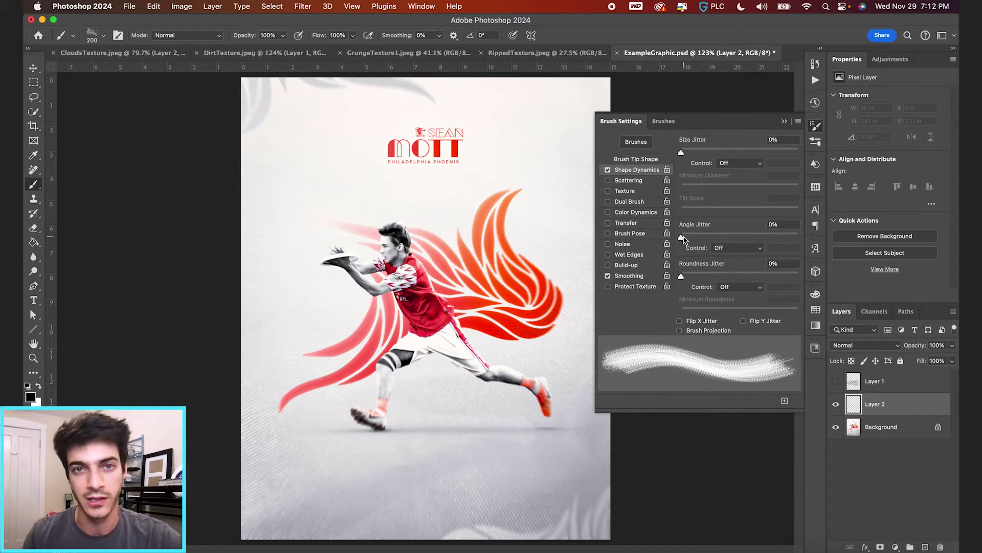
left_click_drag(683, 237, 787, 238)
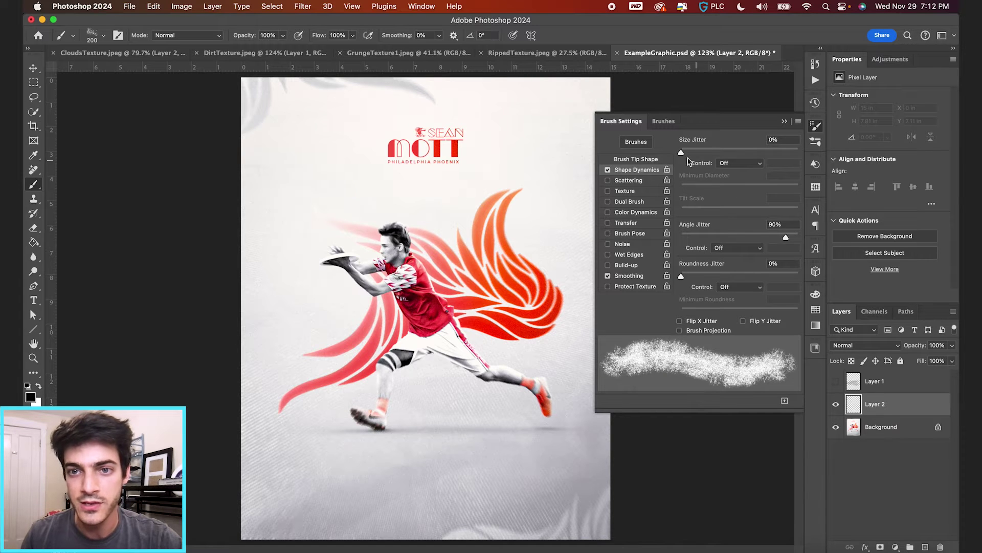
left_click_drag(425, 445, 444, 443)
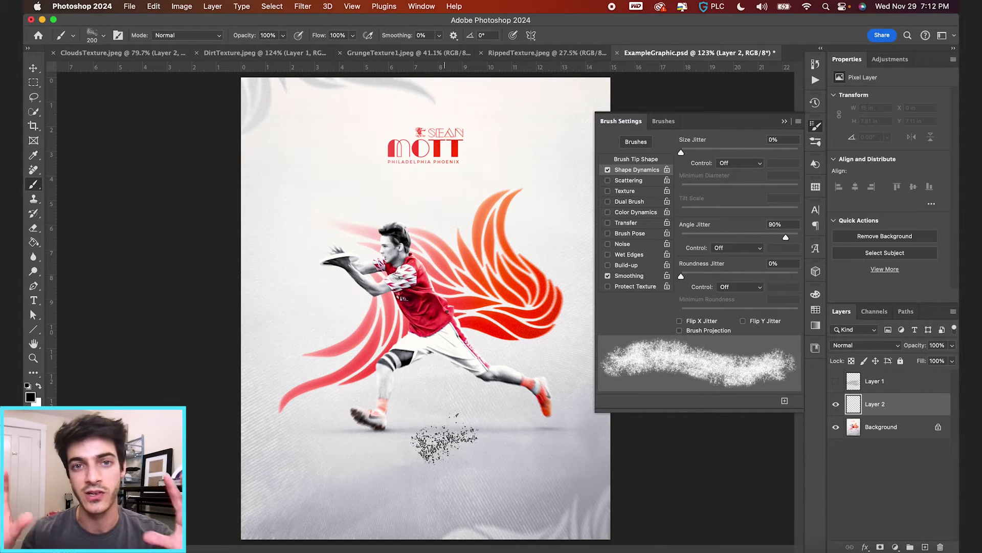
key("super+z")
Step: Add 15% Size Jitter, test dabs on the orange wings, and leave opacity/flow variation off
left_click_drag(680, 152, 699, 155)
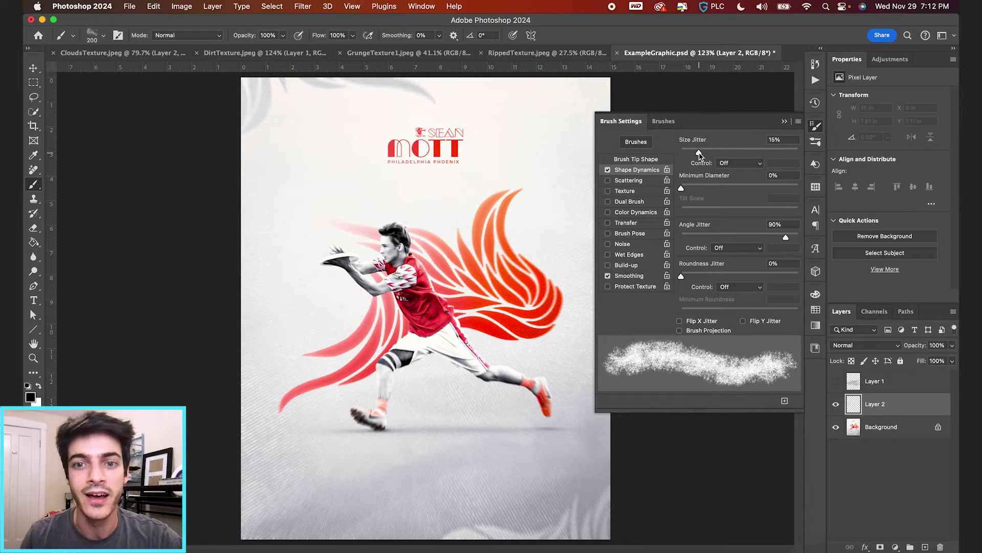
left_click(621, 223)
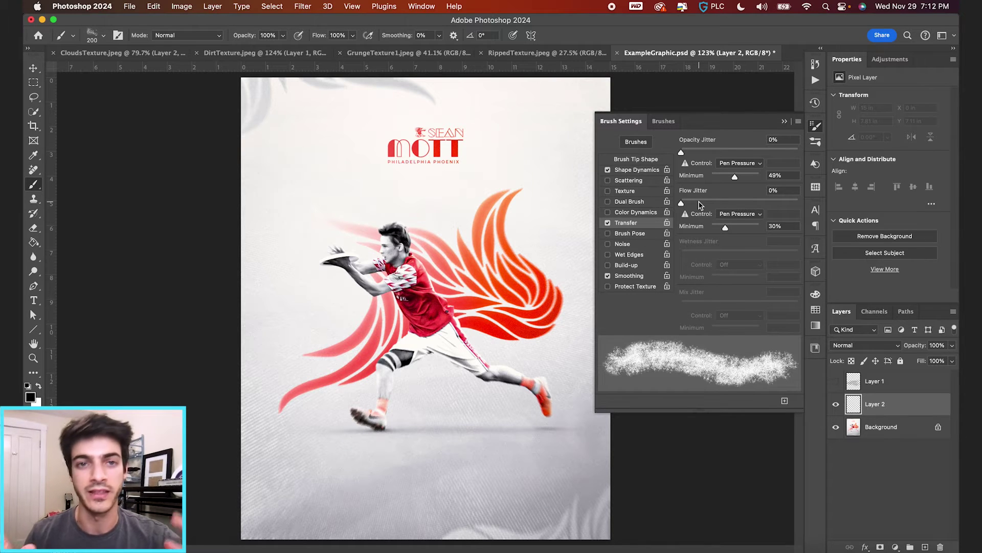
left_click(469, 450)
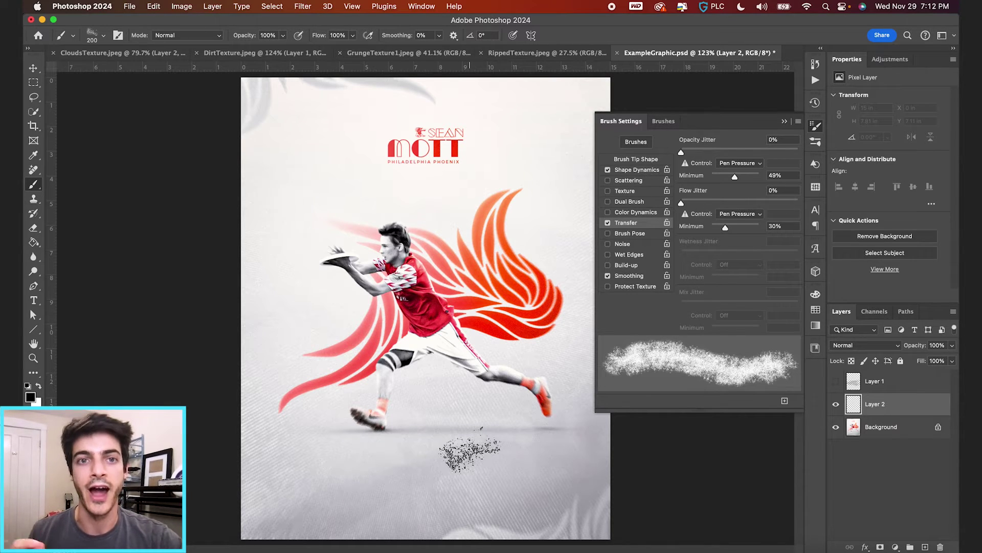
key("cmd+z")
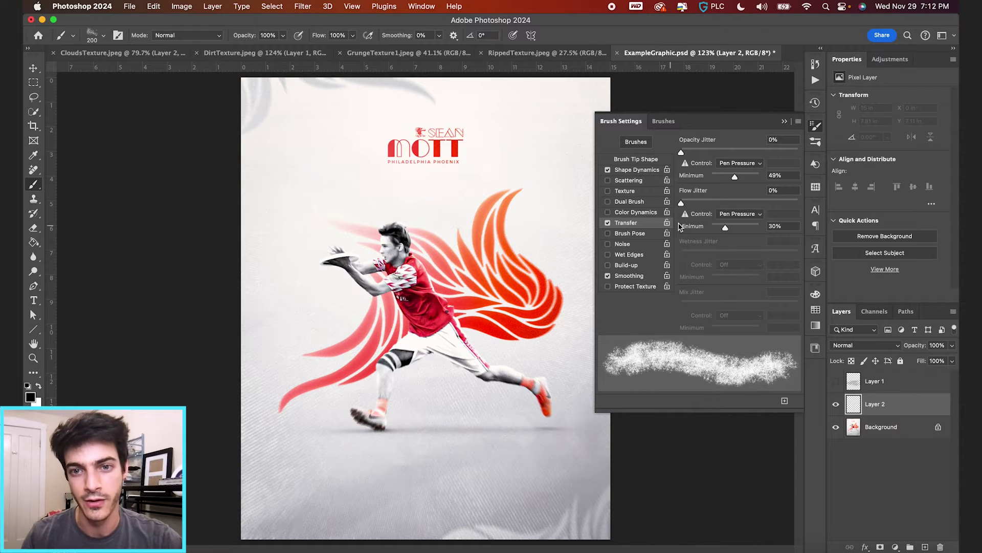
left_click(530, 345)
left_click(536, 341)
key("cmd+z")
left_click(537, 327)
left_click(539, 322)
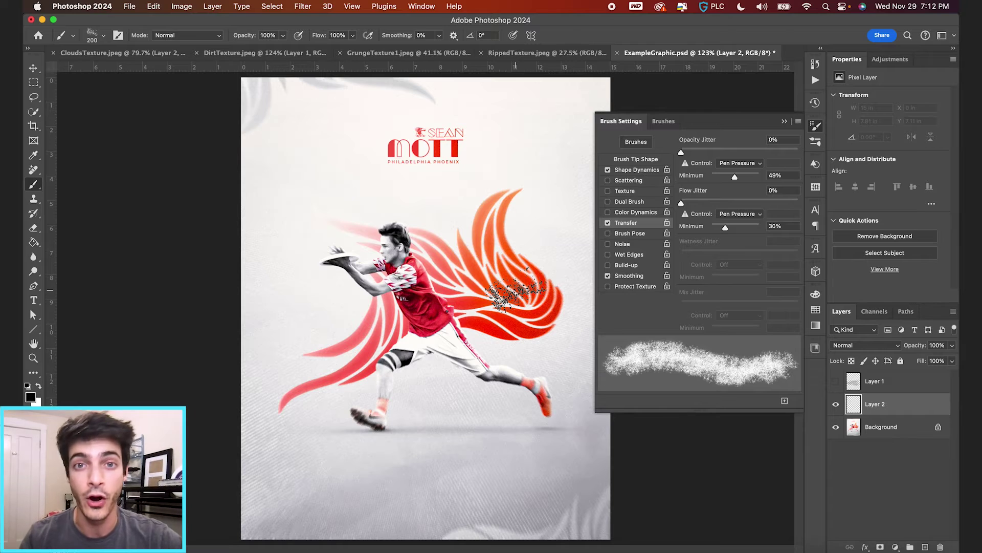
left_click(608, 222)
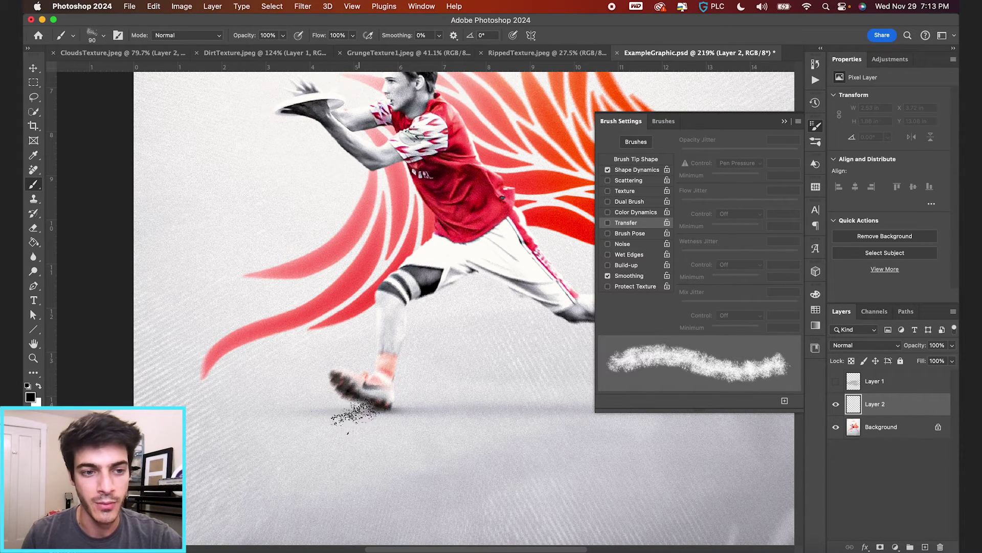
Step: Sample the grey of the background as the foreground colour
left_click(31, 398)
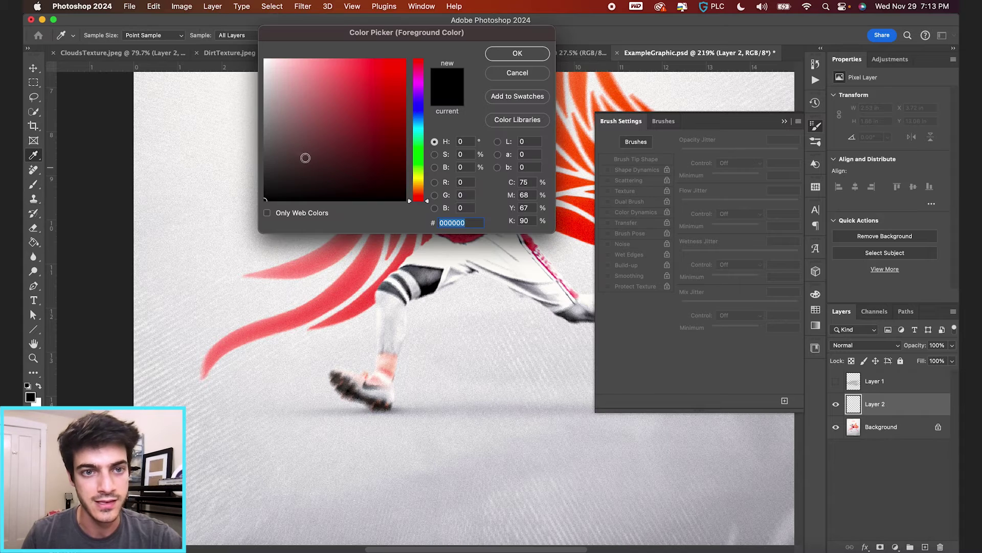
left_click(234, 114)
left_click(232, 116)
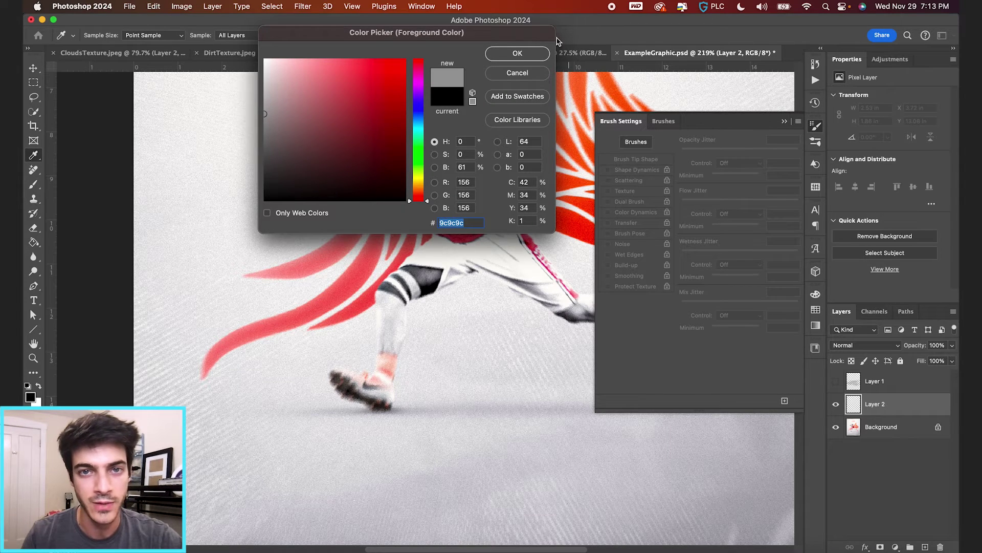
left_click(532, 56)
Step: Dust grey dirt around both shoes with a 70 px brush at 21% flow
left_click_drag(385, 385, 350, 436)
key("cmd+z")
left_click_drag(335, 389, 358, 448)
key("bracketleft")
key("bracketleft")
key("bracketleft")
key("bracketleft")
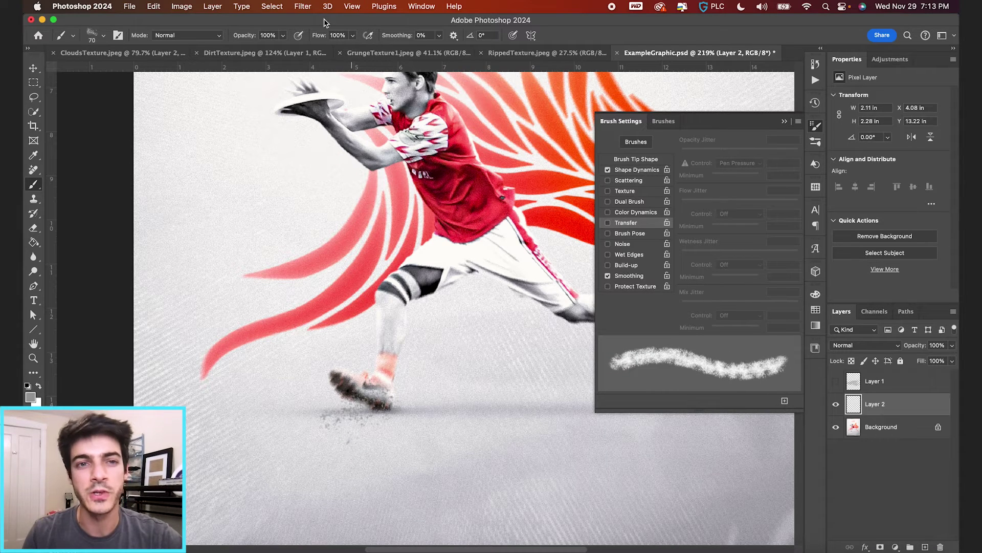
left_click_drag(321, 38, 278, 36)
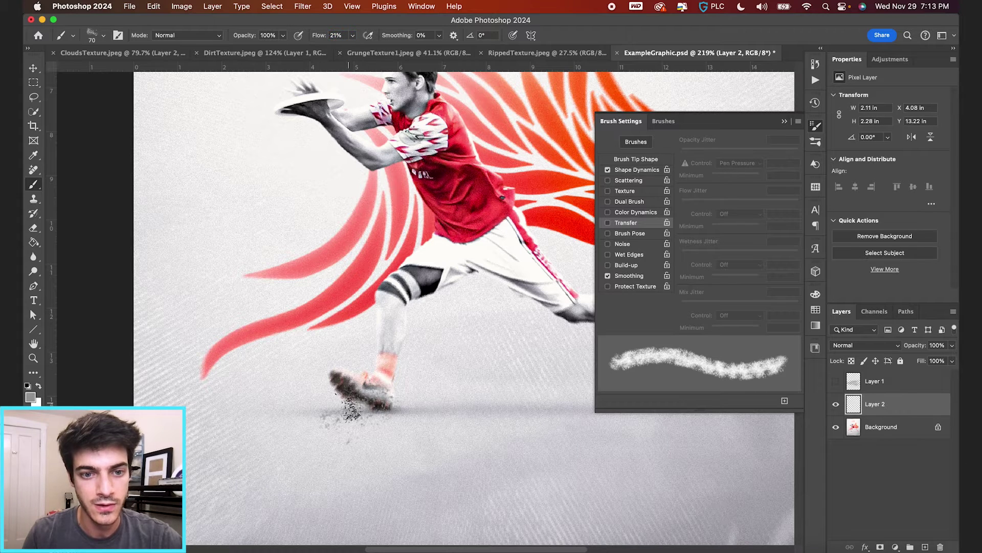
mouse_move(338, 392)
left_mouse_down()
mouse_move(314, 382)
mouse_move(364, 418)
mouse_move(289, 388)
mouse_move(322, 391)
mouse_move(289, 362)
mouse_move(330, 432)
left_mouse_up()
scroll(330, 433, "down", 5)
scroll(512, 394, "up", 5)
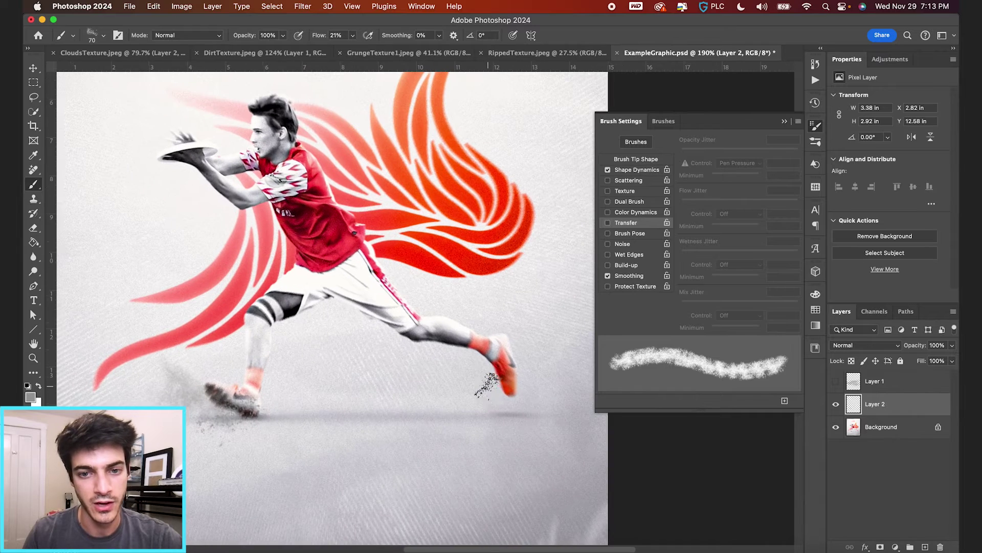
mouse_move(518, 389)
left_mouse_down()
mouse_move(521, 366)
mouse_move(522, 407)
left_mouse_up()
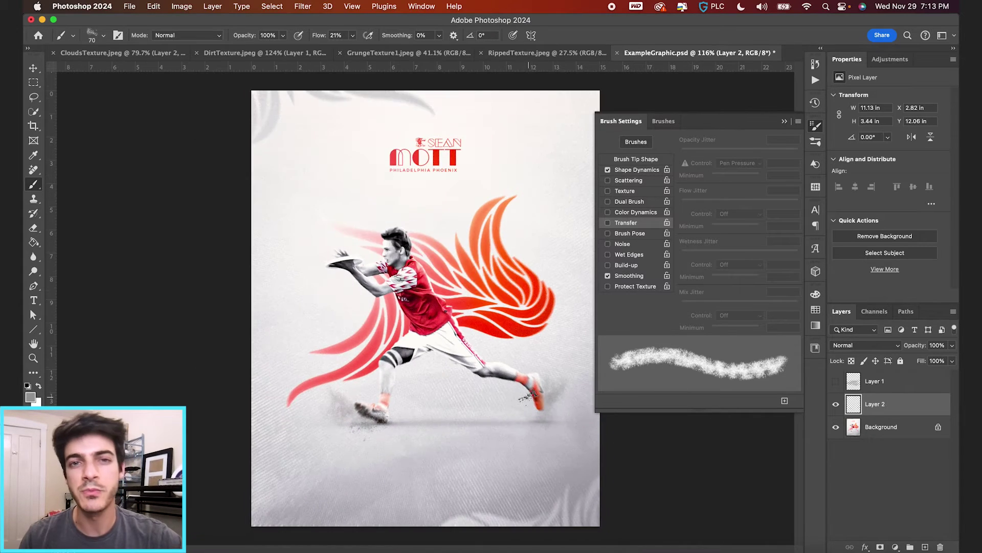
scroll(583, 420, "down", 4)
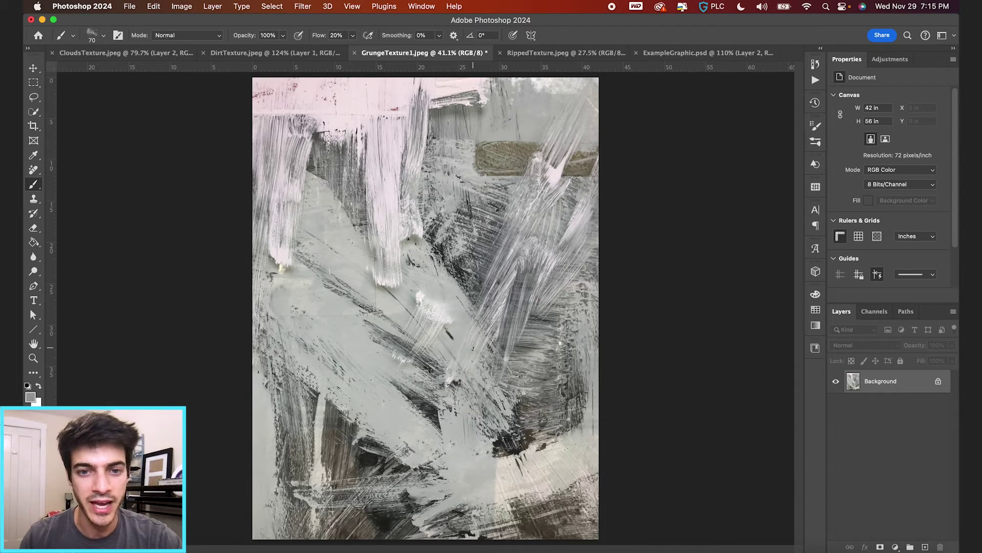
Step: Add a Gradient Map to the grunge texture, moving the black stop right and the white stop to 83
key("v")
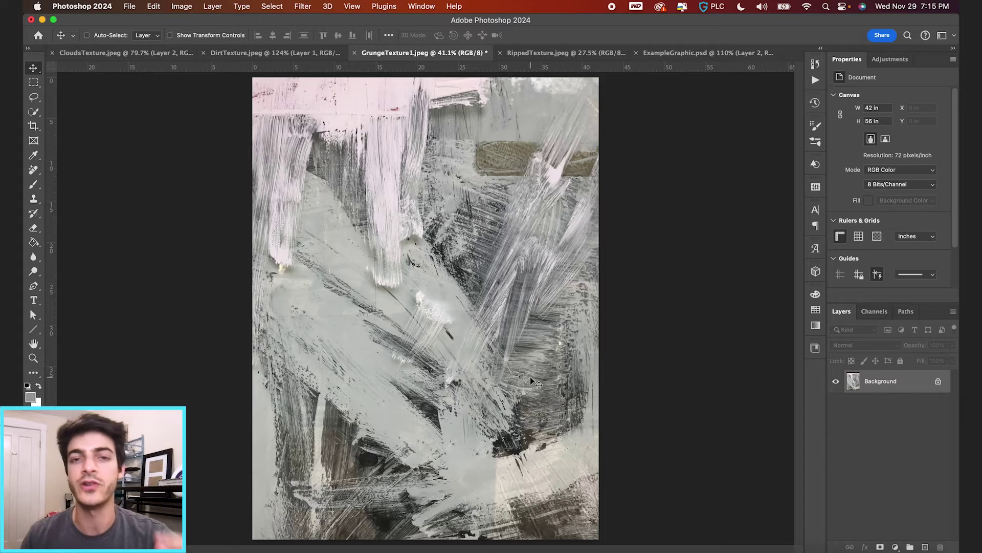
left_click(895, 546)
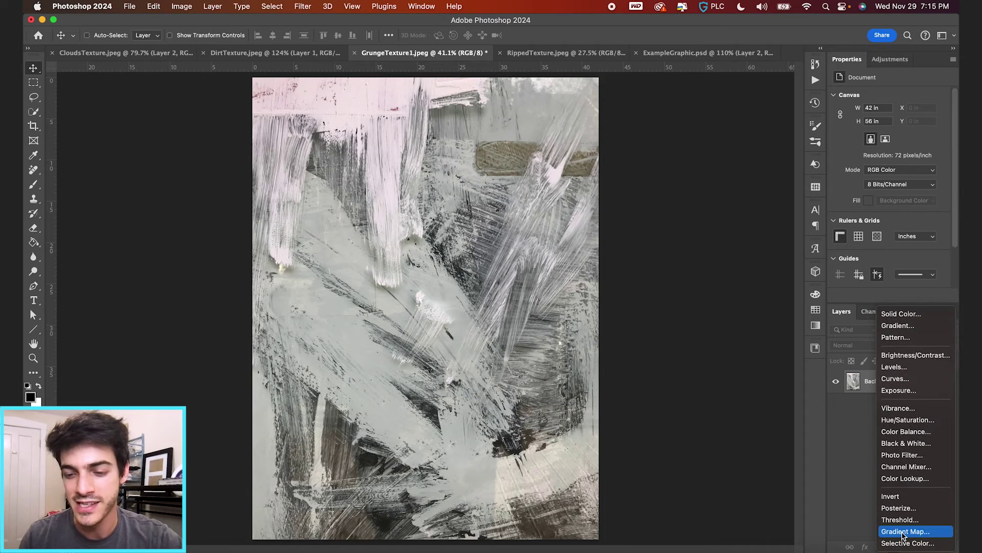
left_click(905, 532)
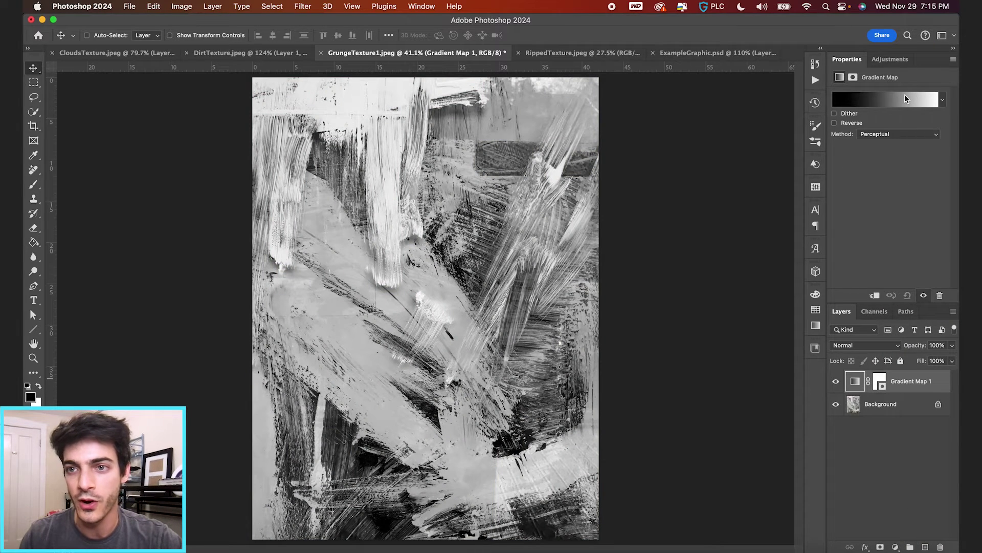
left_click(905, 99)
left_click_drag(606, 211, 705, 212)
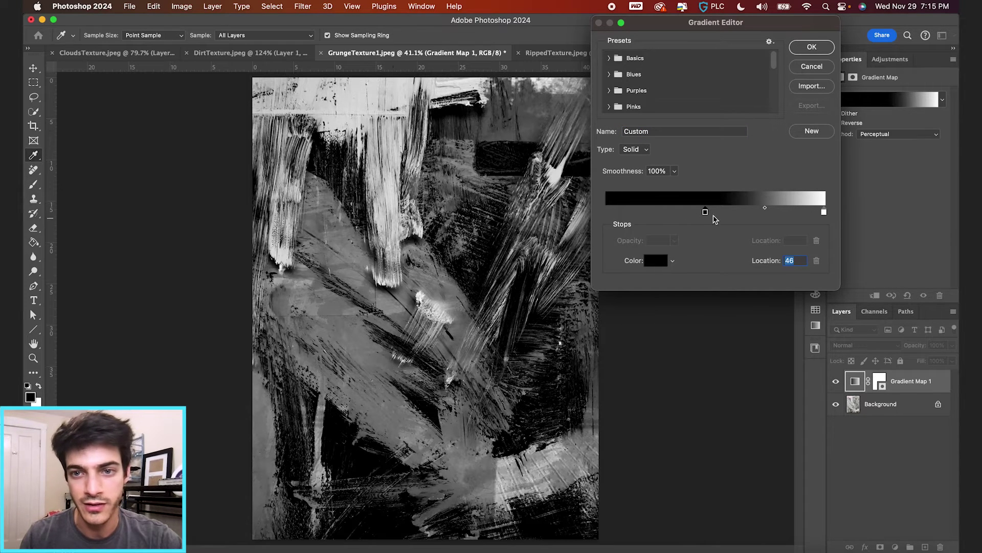
left_click_drag(706, 213, 742, 212)
left_click_drag(824, 211, 800, 214)
key("Return")
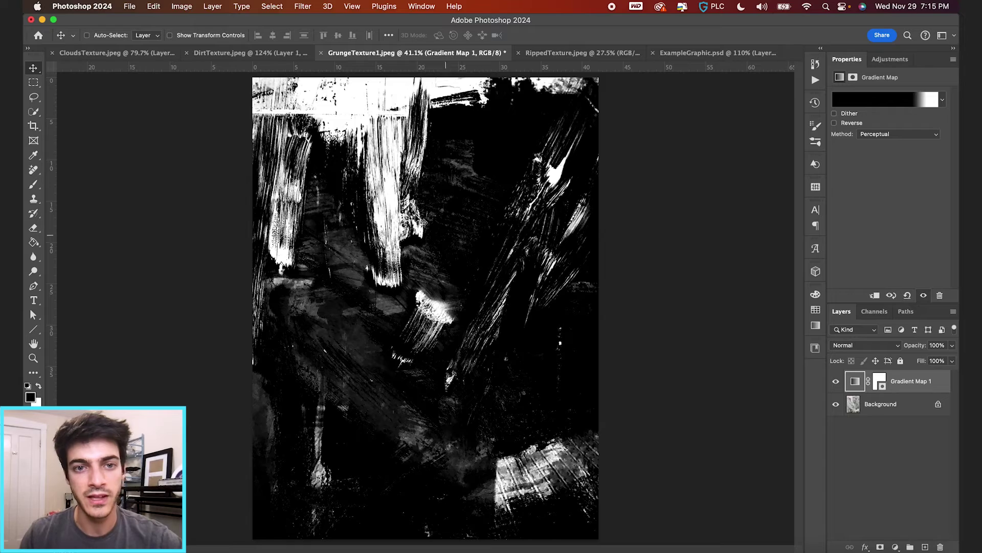
key("m")
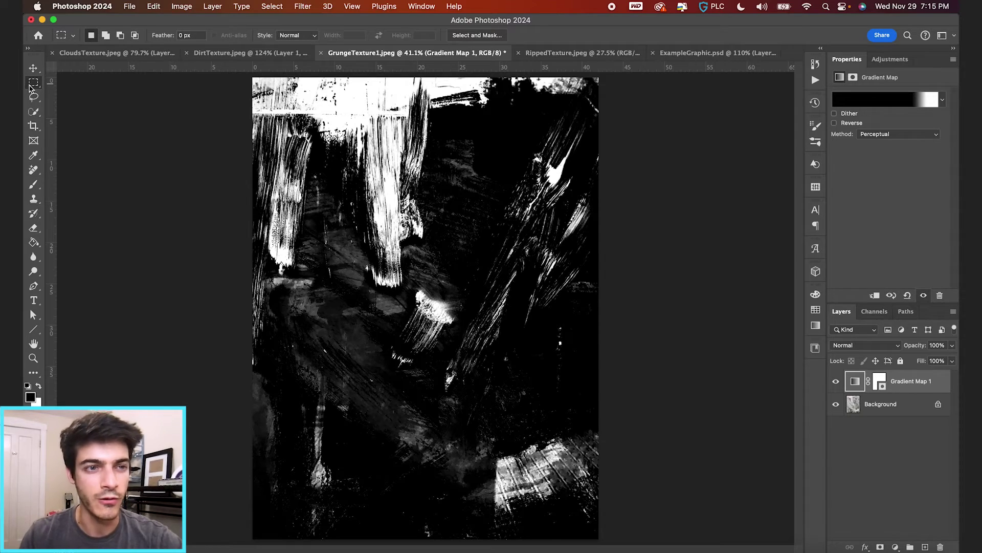
Step: Crop the grunge texture to a tall strip of the brush strokes
scroll(374, 137, "up", 4)
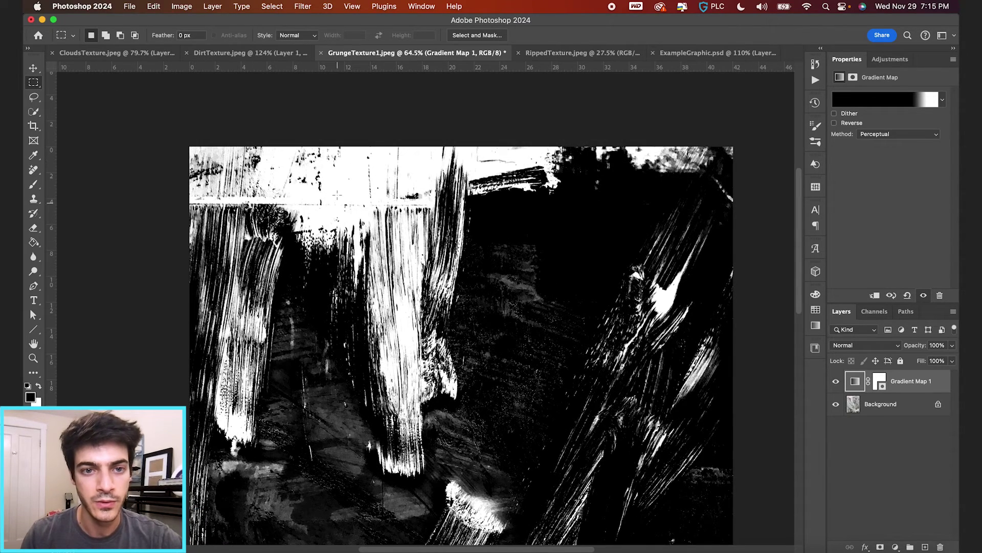
left_click_drag(351, 234, 432, 483)
key("c")
key("Return")
key("v")
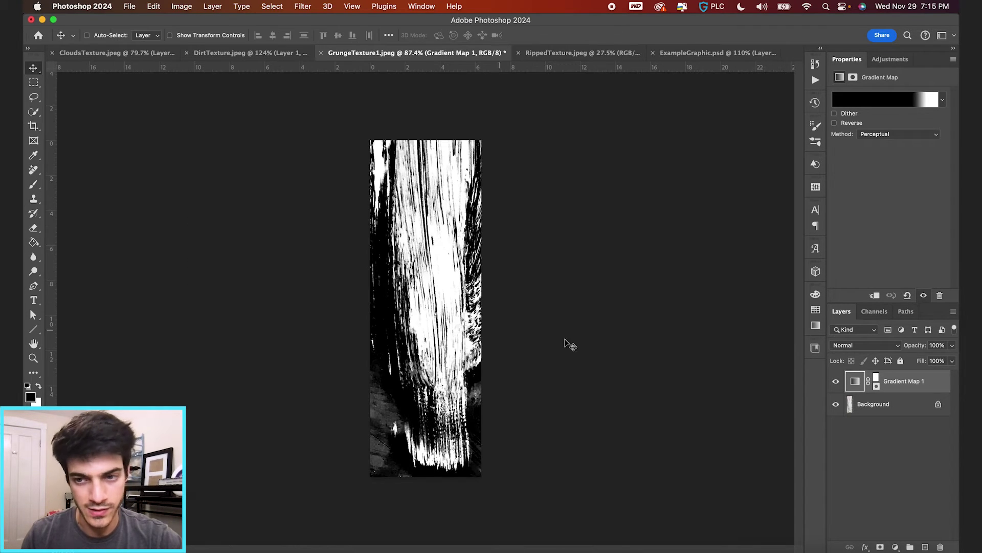
Step: On a new layer, paint black over the bottom and right edges with a 150 px hard round brush at 100% flow
key("super+shift+alt+n")
key("b")
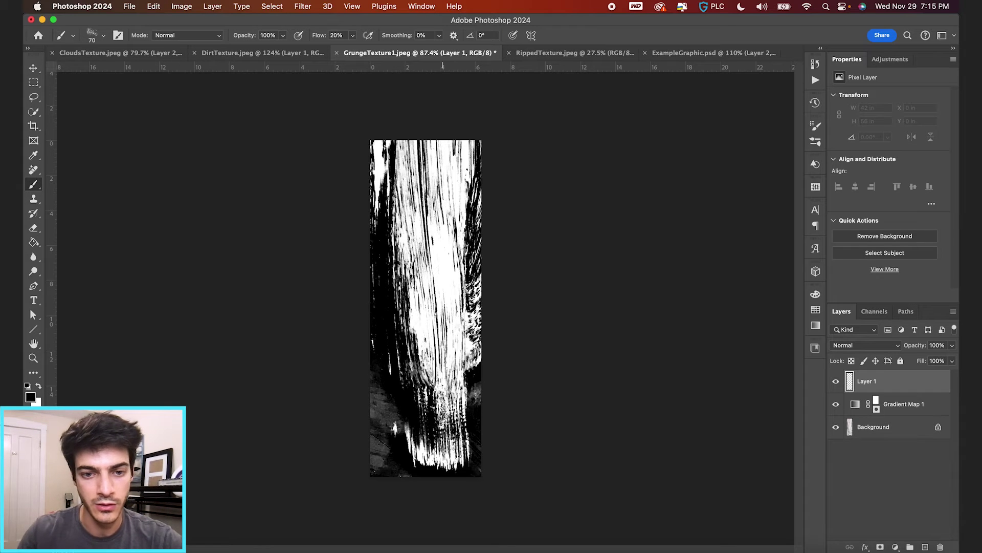
left_click(102, 35)
left_click(78, 216)
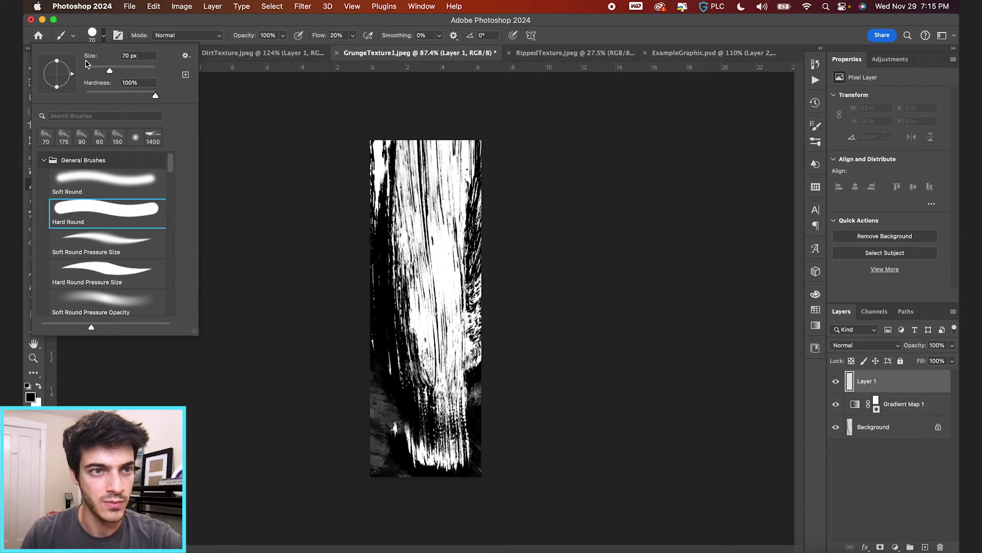
left_click(104, 38)
key("bracketright")
key("bracketright")
key("bracketright")
key("bracketright")
key("bracketright")
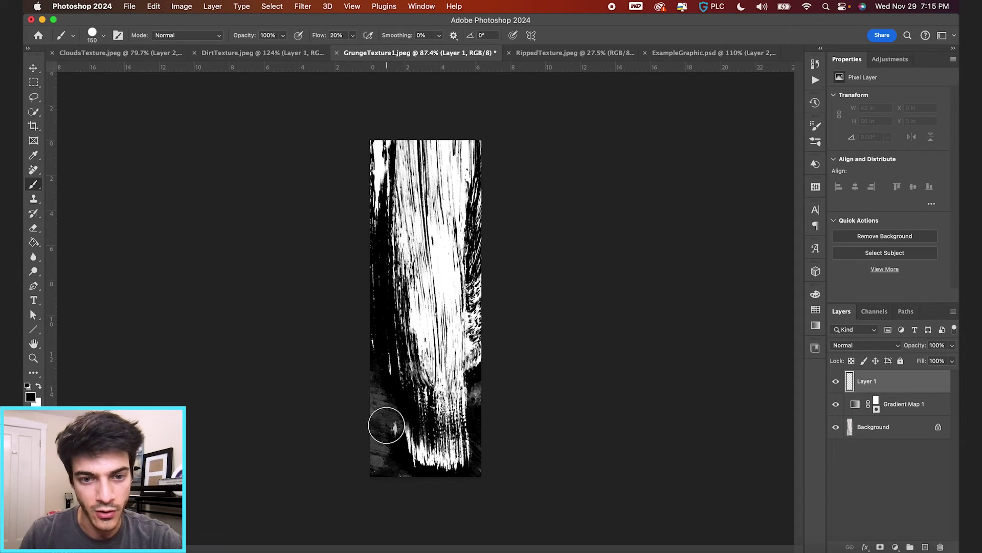
mouse_move(383, 423)
left_mouse_down()
mouse_move(374, 473)
mouse_move(366, 384)
left_mouse_up()
key("shift+0")
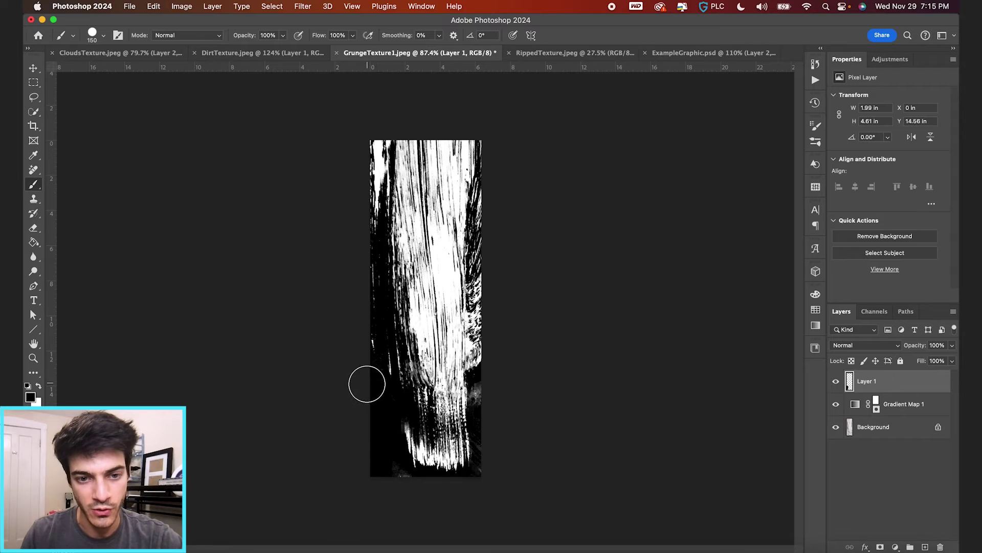
mouse_move(392, 484)
left_mouse_down()
mouse_move(384, 474)
mouse_move(504, 476)
mouse_move(493, 461)
mouse_move(486, 370)
left_mouse_up()
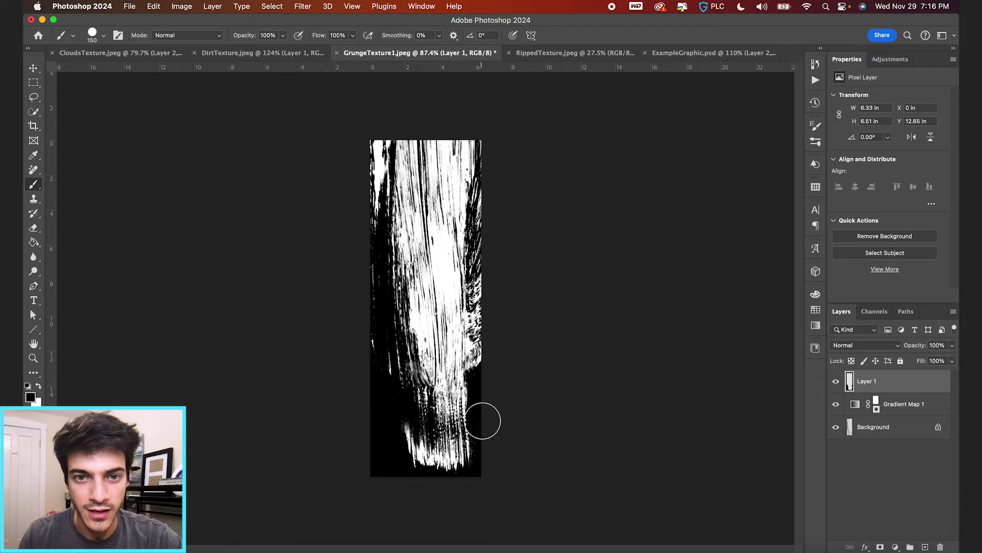
Step: Switch to the KYLE charcoal pencil brush and paint black along the right, left and top edges
left_click(104, 36)
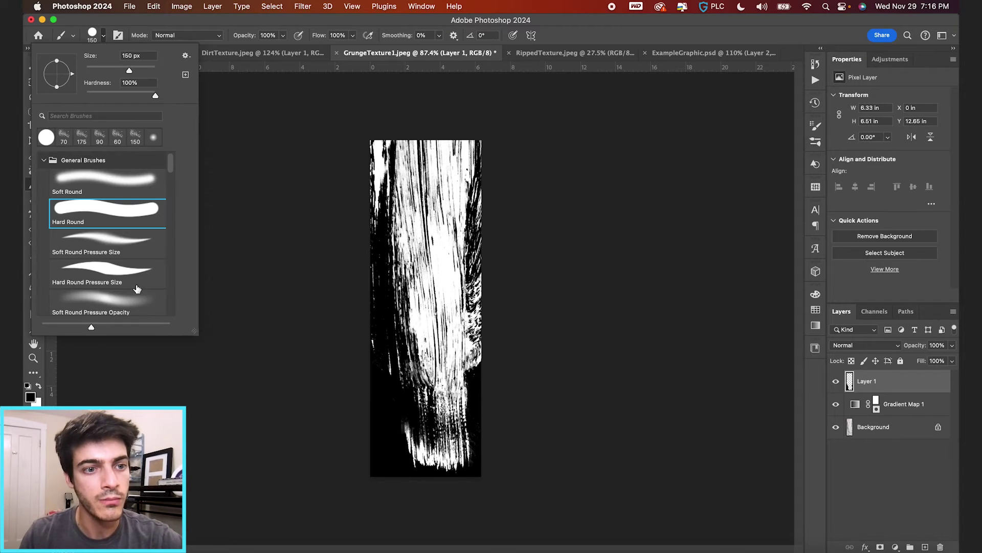
scroll(113, 280, "down", 5)
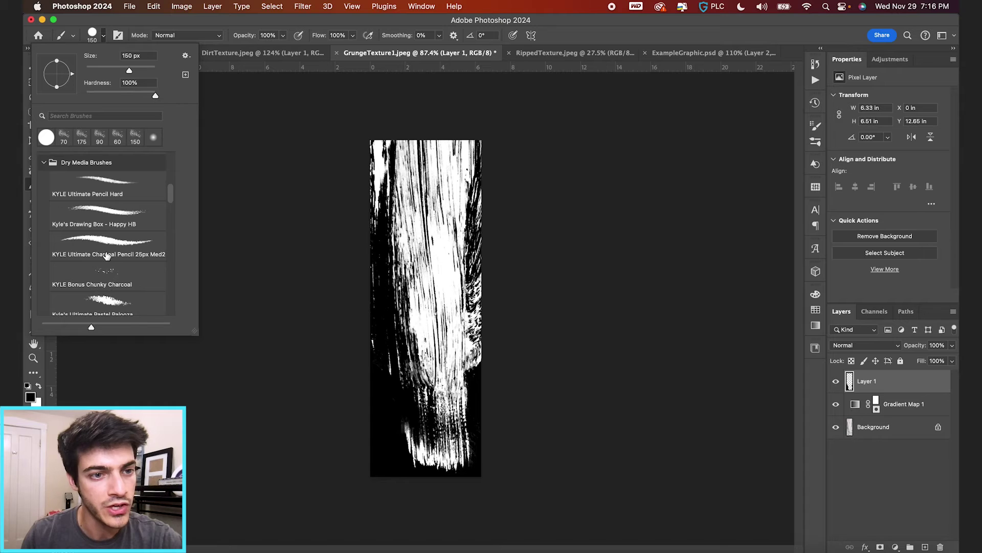
double_click(106, 253)
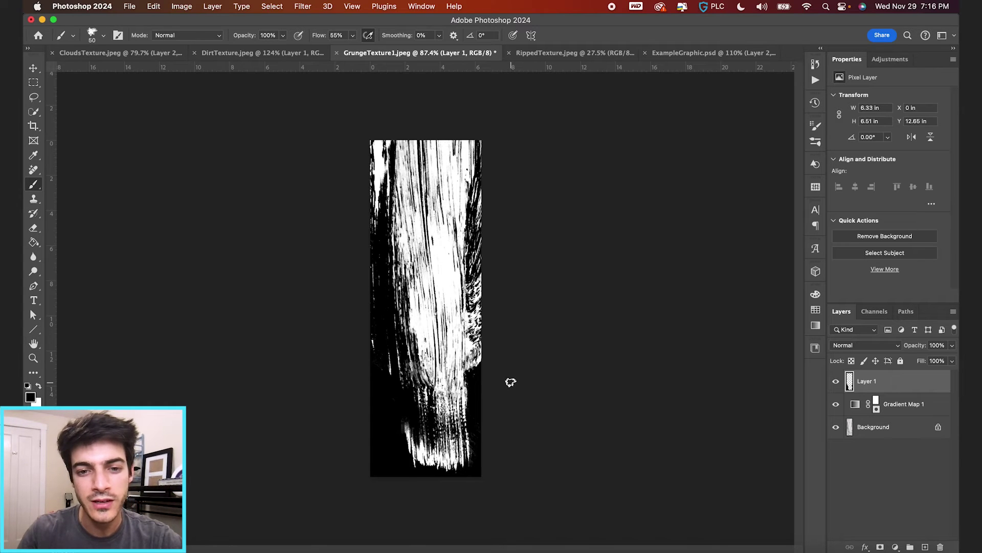
scroll(510, 382, "up", 3)
mouse_move(482, 390)
left_mouse_down()
mouse_move(486, 96)
mouse_move(490, 380)
left_mouse_up()
left_click_drag(356, 139, 353, 194)
left_click_drag(367, 102, 454, 94)
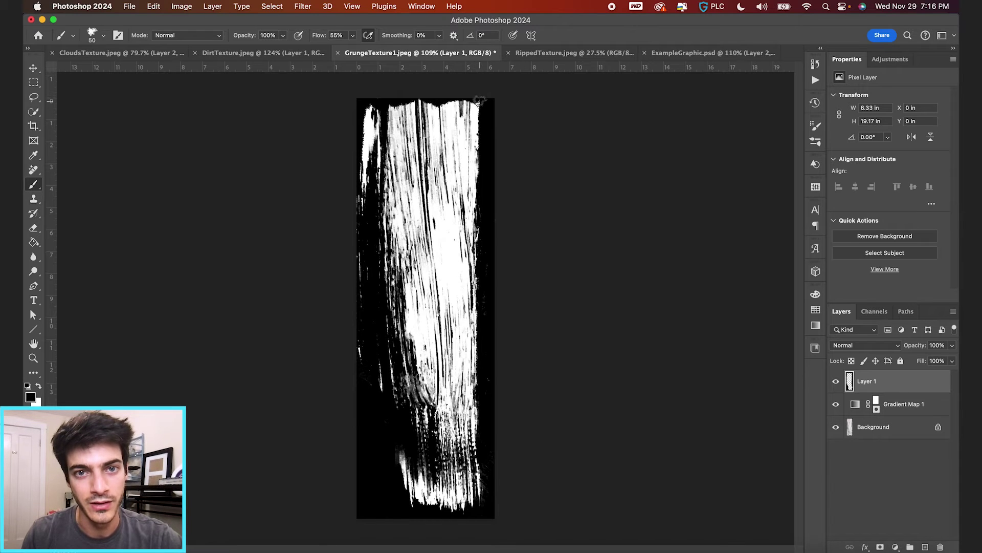
key("v")
scroll(585, 331, "down", 2)
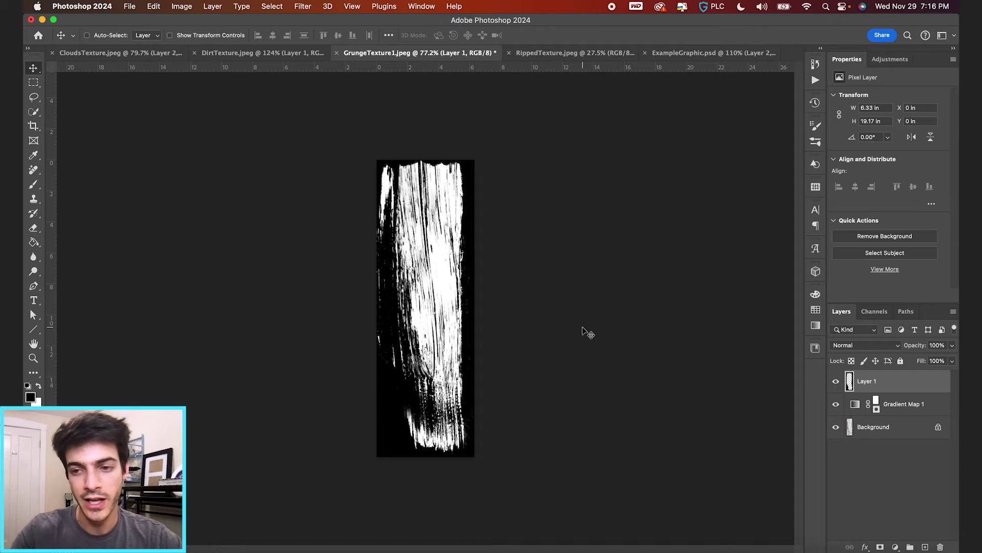
Step: Stamp all visible layers onto a new layer and invert it to black on white
key("alt+shift+super+n")
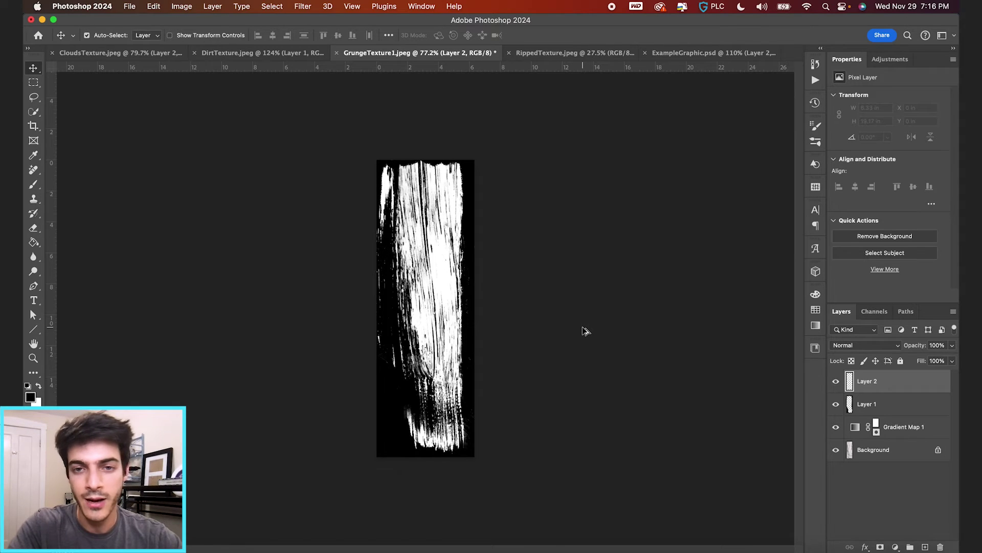
key("alt+shift+super+e")
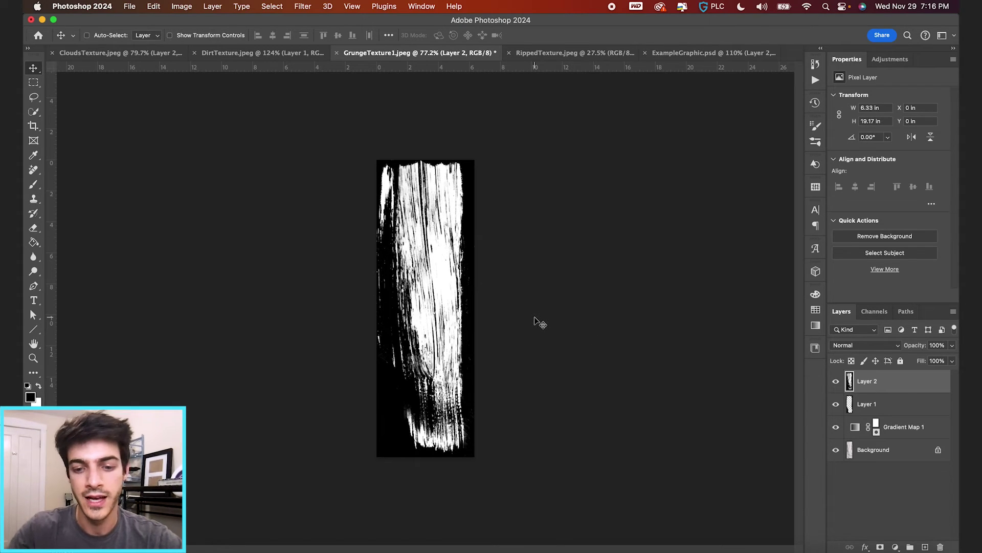
key("super+i")
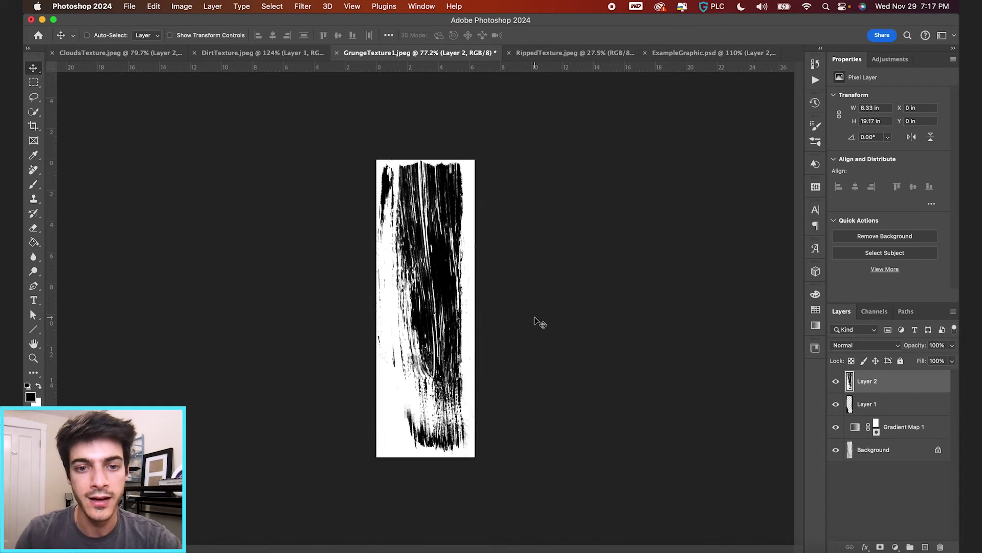
key("super+equal")
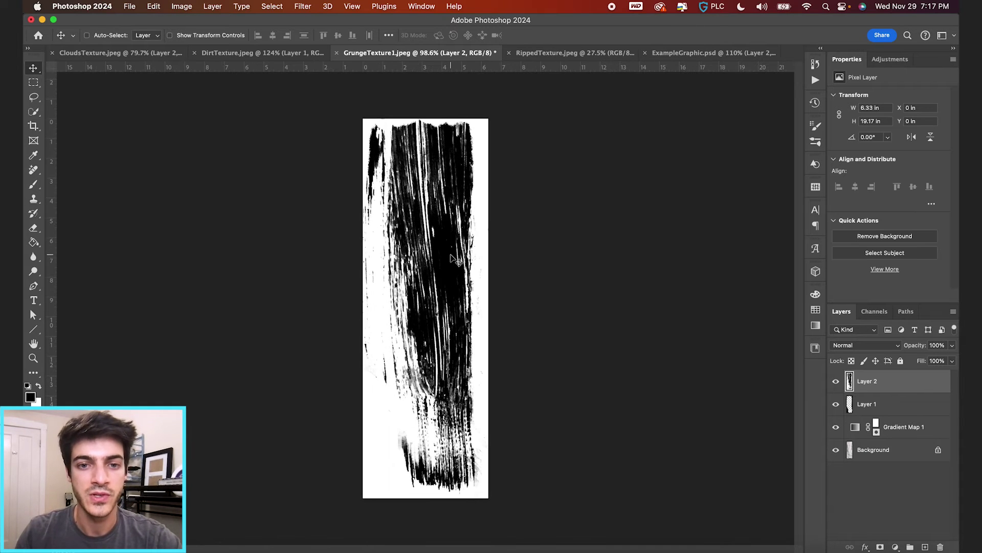
Step: Define the inverted strip as a brush preset named 'Grunge' and return to ExampleGraphic.psd
left_click(154, 5)
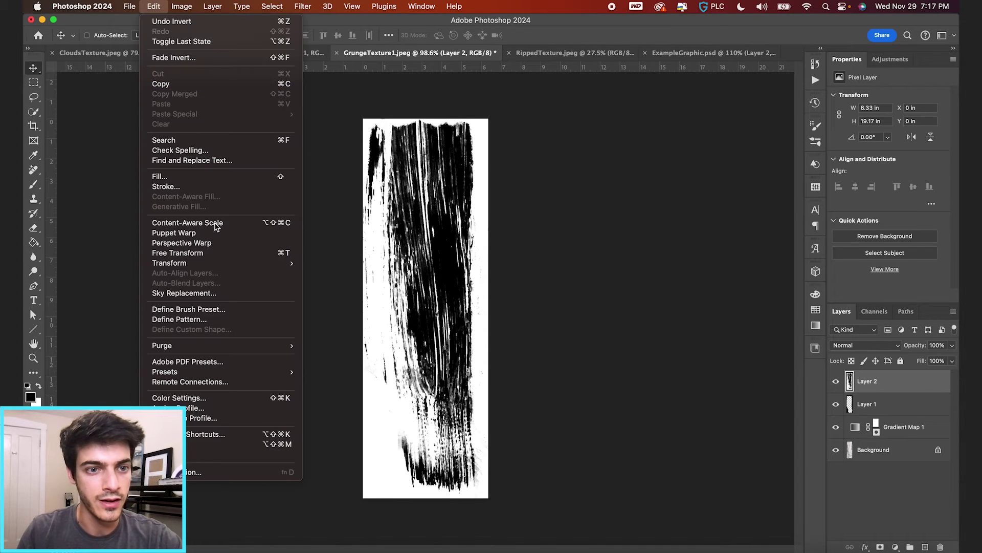
left_click(237, 310)
type("GrungeBrush1")
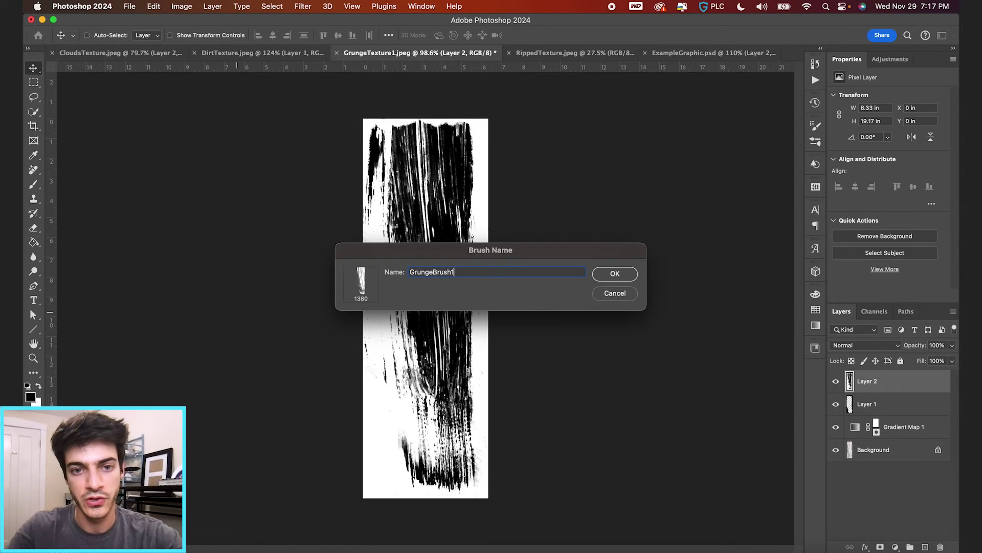
key("Return")
key("b")
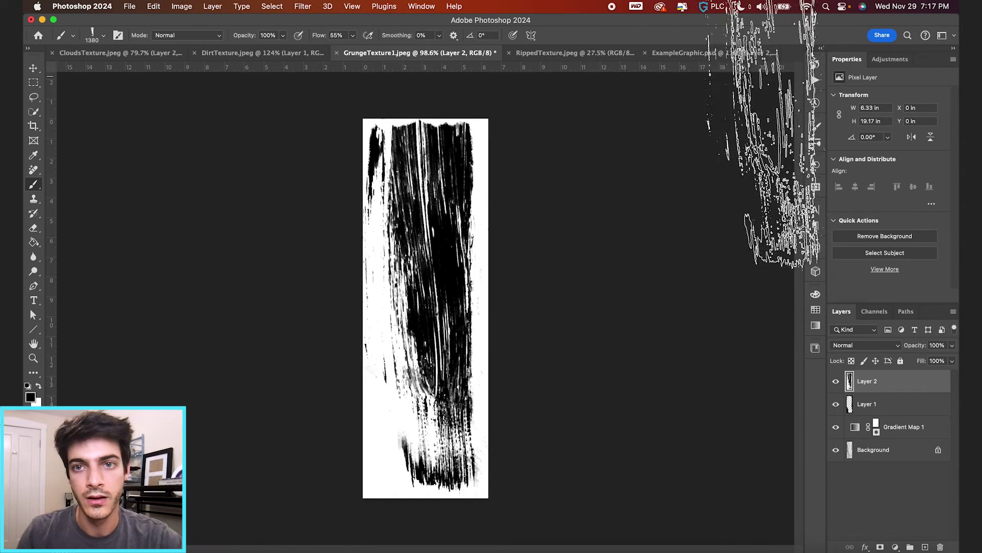
left_click(711, 52)
Step: Hide Layer 2 and add a new layer, undoing a first grey grunge test stroke
left_click(836, 405)
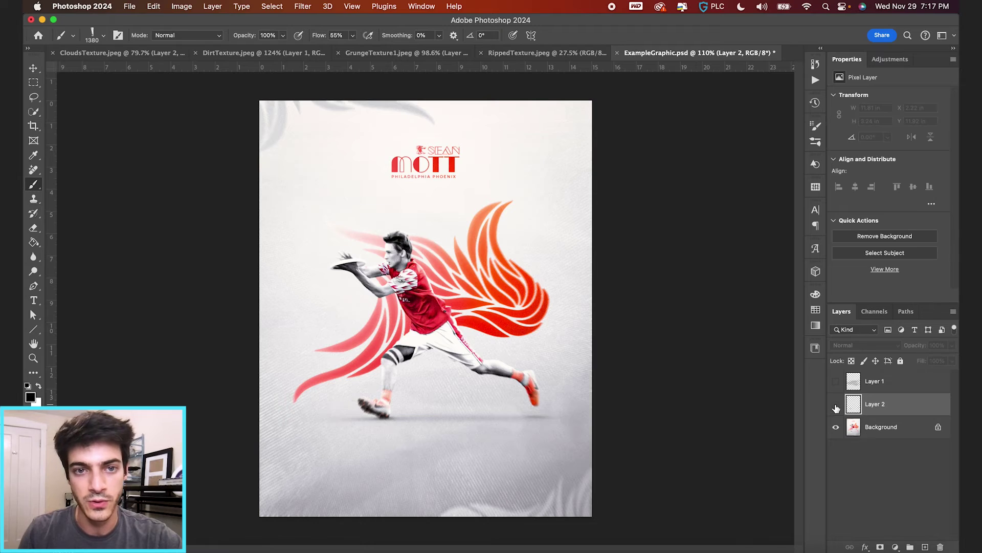
key("super+shift+alt+n")
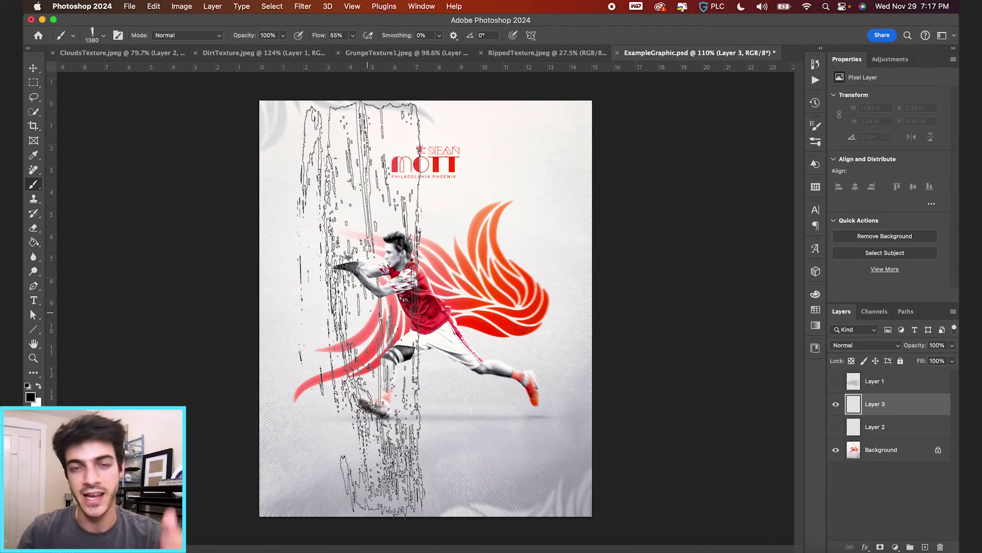
left_click(278, 307)
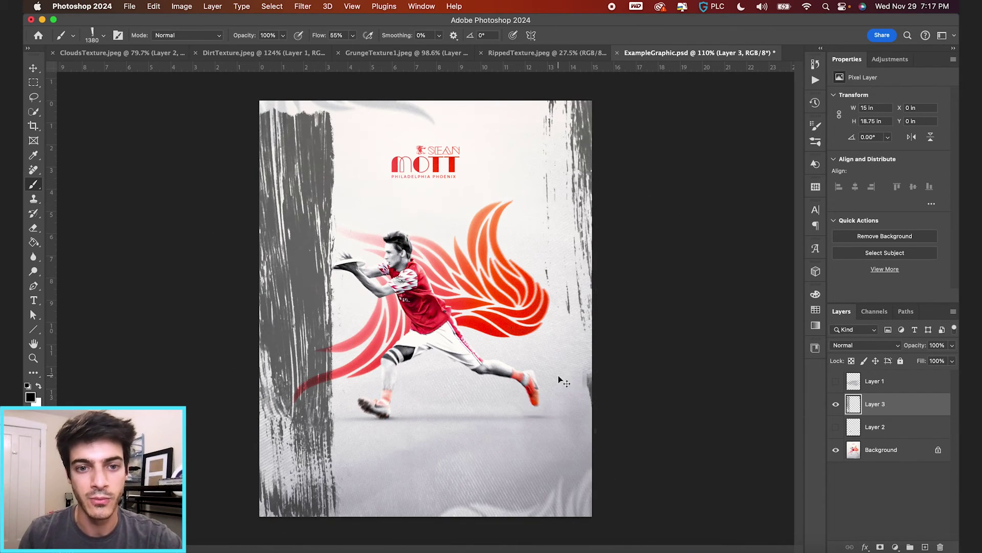
key("super+z")
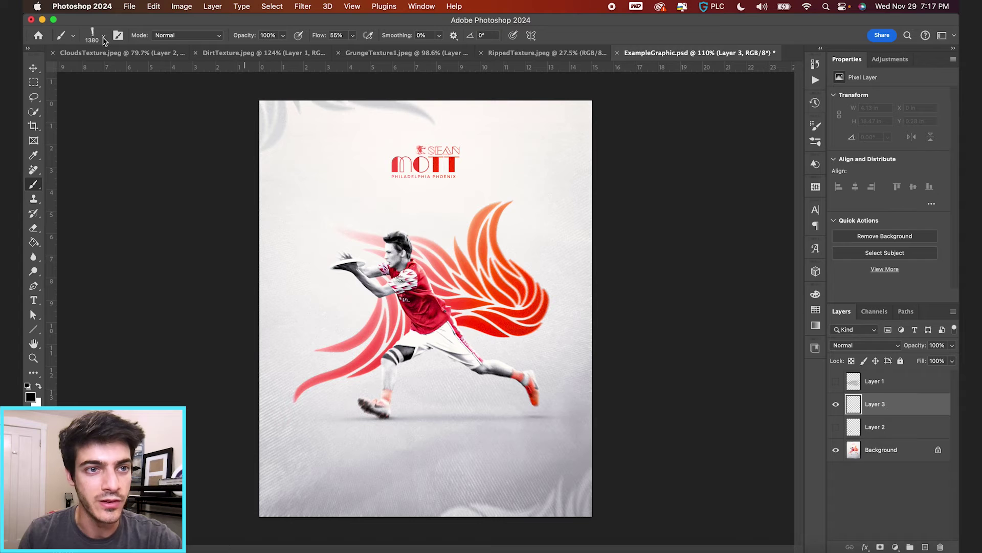
Step: Rotate the Grunge brush to -87° and stamp black dabs across the bottom, then hide Layer 3
left_click(103, 36)
mouse_move(67, 90)
left_mouse_down()
mouse_move(63, 83)
mouse_move(56, 93)
left_mouse_up()
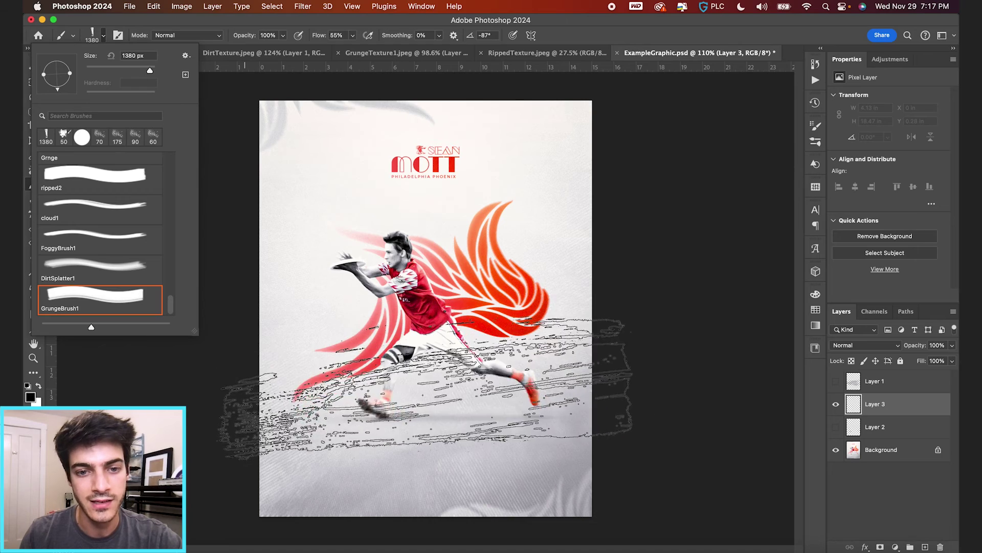
left_click(460, 421)
left_click(430, 456)
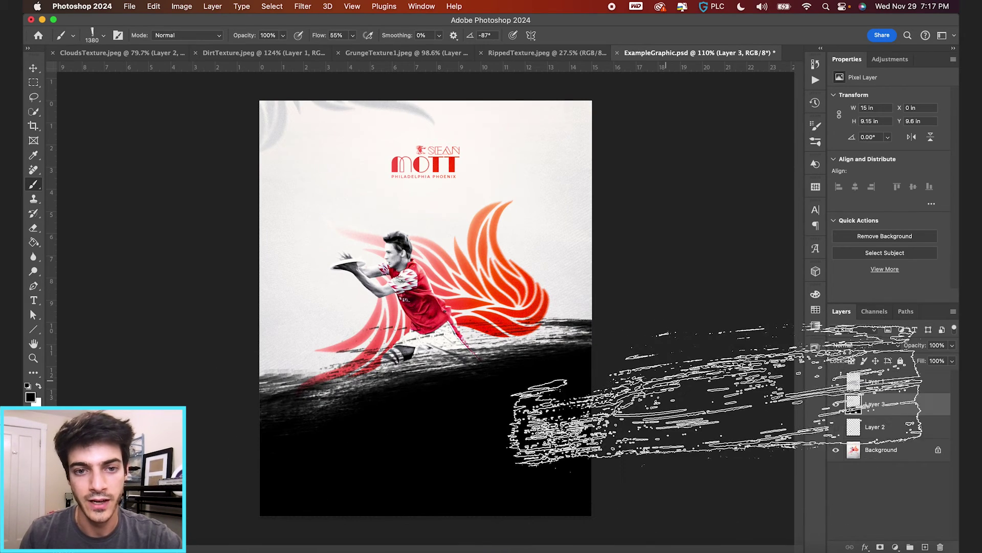
key("v")
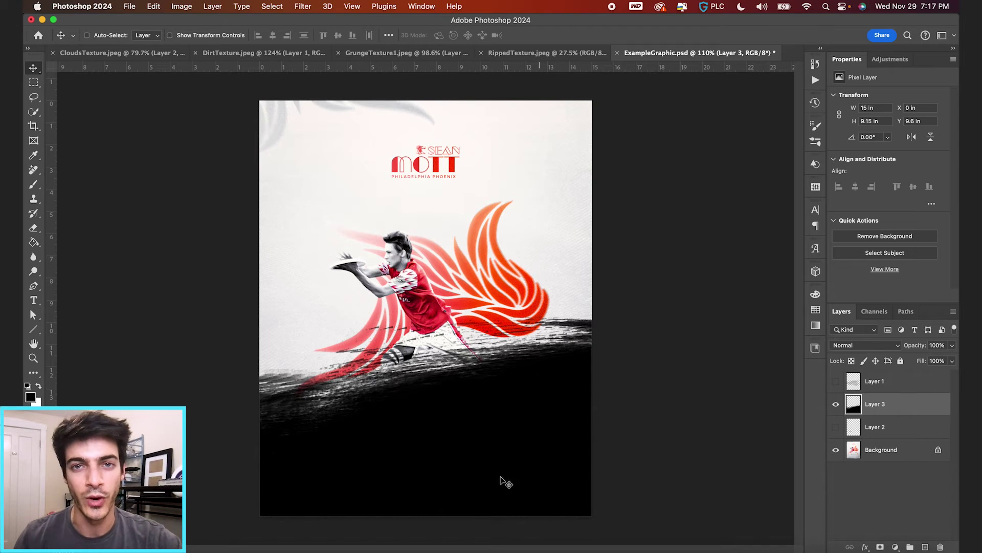
left_click(836, 406)
Step: On a new layer, fill a rectangle below the player with black
key("super+shift+alt+n")
key("m")
scroll(371, 324, "up", 3)
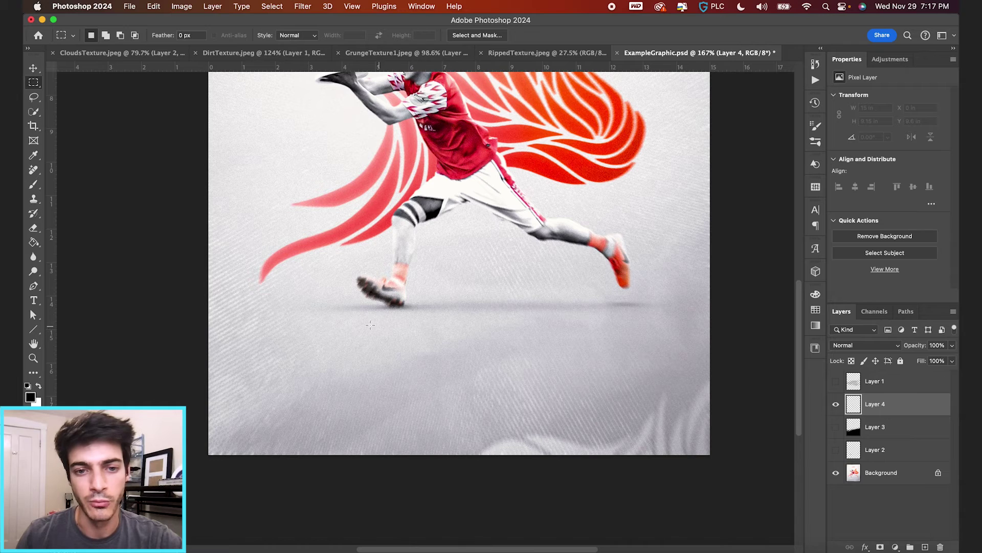
left_click_drag(363, 326, 568, 384)
key("g")
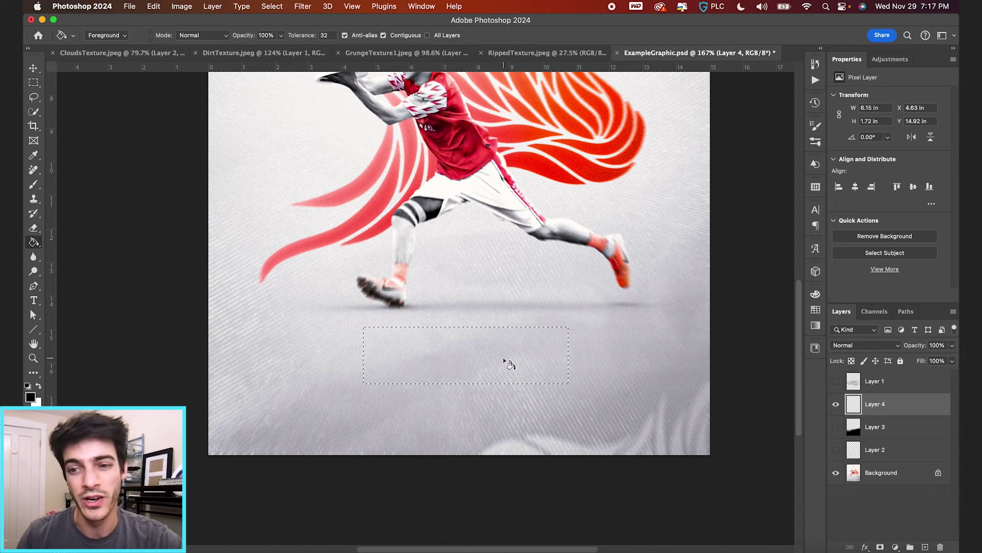
left_click(503, 359)
key("super+d")
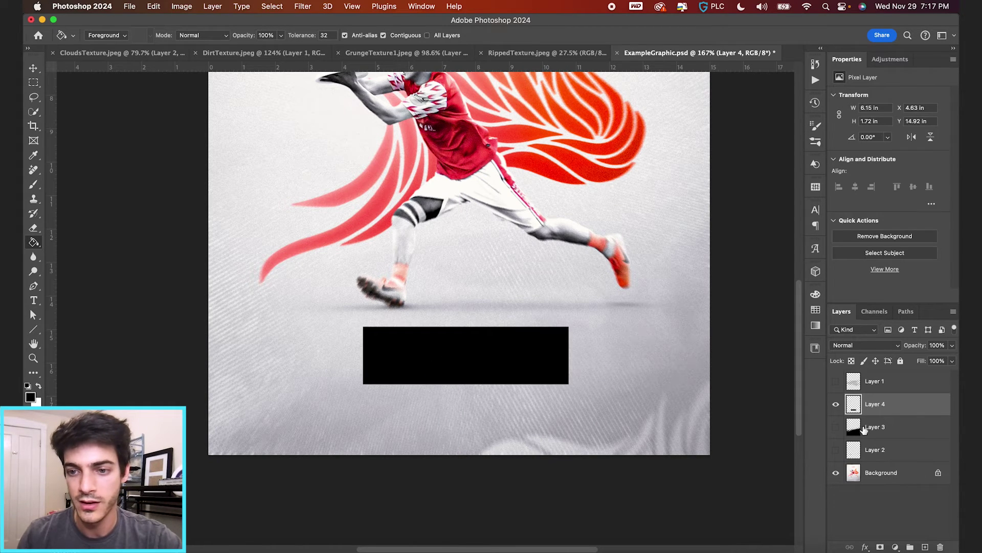
Step: Add a layer mask and roughen the rectangle's bottom, corner and top edges with the Grunge brush
left_click(880, 546)
key("b")
key("x")
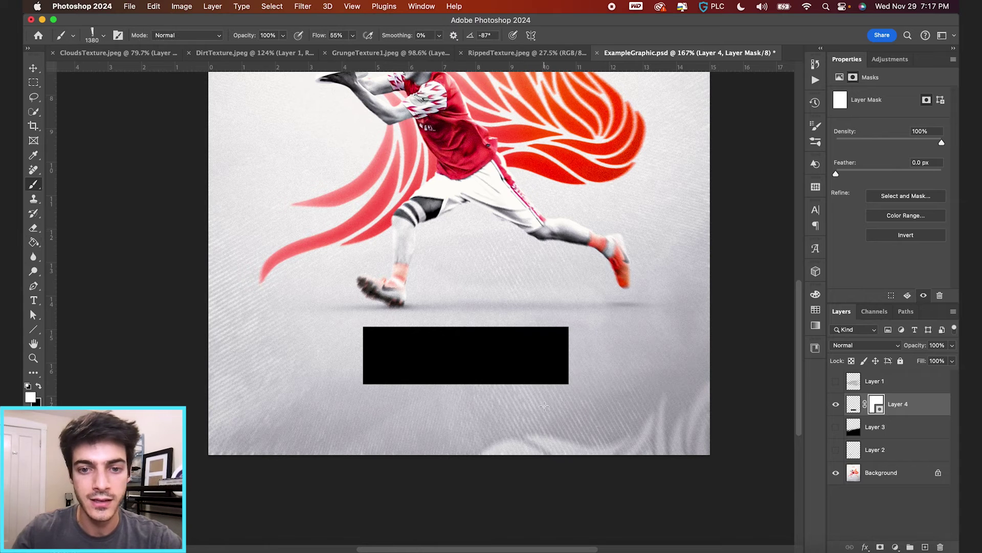
key("bracketleft")
key("bracketleft")
key("bracketleft")
key("bracketleft")
key("bracketleft")
key("bracketleft")
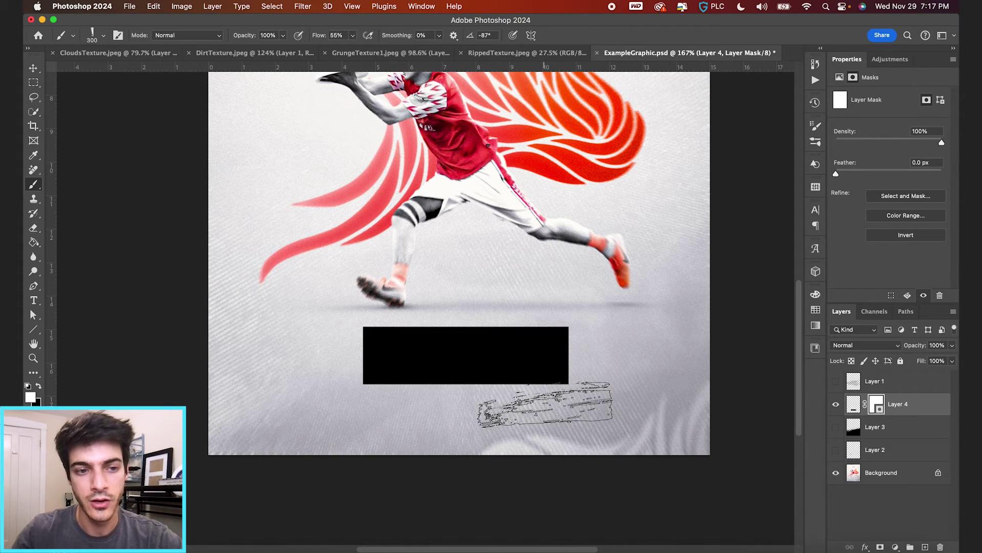
key("x")
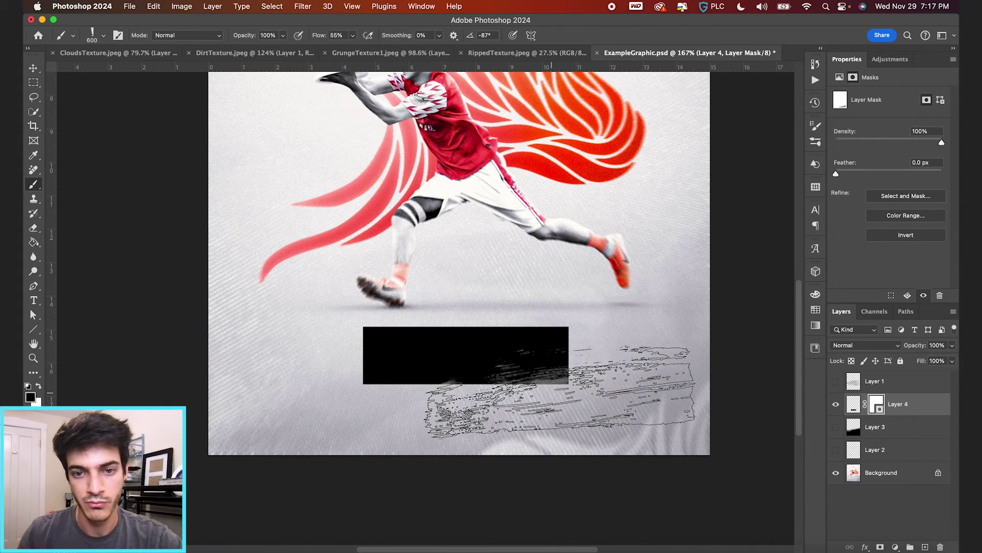
left_click(560, 406)
key("bracketleft")
key("bracketleft")
key("bracketleft")
key("bracketleft")
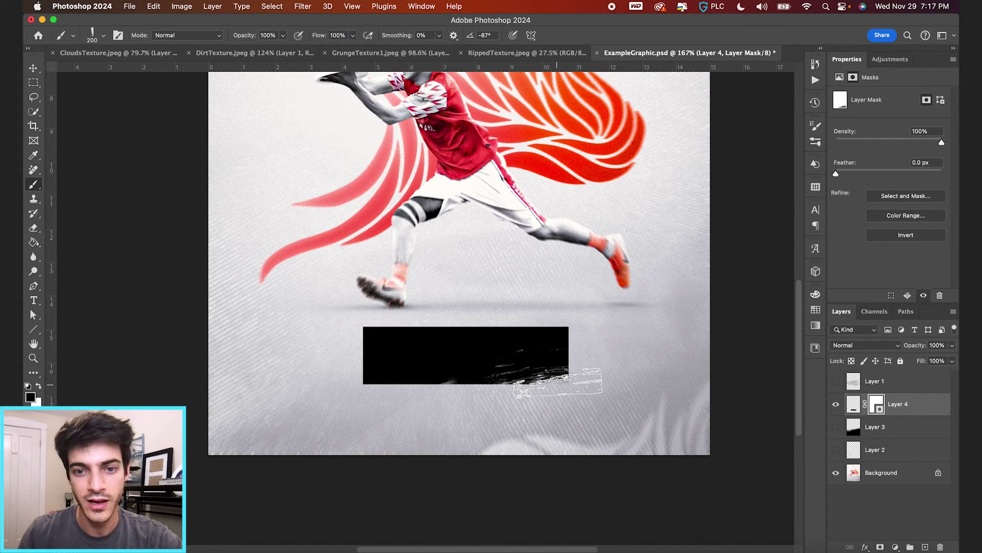
key("bracketright")
key("bracketright")
key("bracketright")
mouse_move(517, 383)
left_mouse_down()
mouse_move(462, 406)
mouse_move(375, 416)
mouse_move(301, 417)
mouse_move(284, 402)
left_mouse_up()
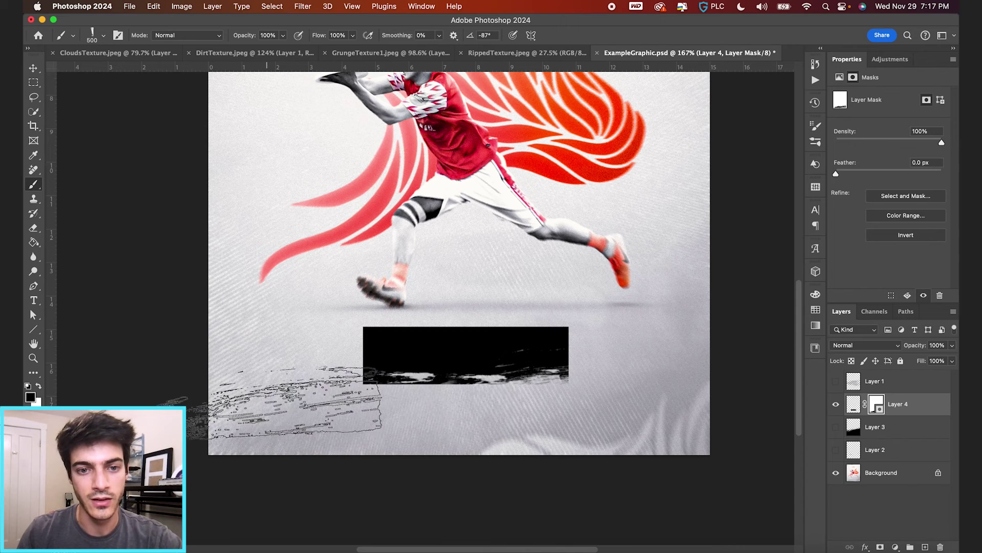
mouse_move(325, 292)
left_mouse_down()
mouse_move(402, 302)
mouse_move(534, 294)
mouse_move(669, 302)
mouse_move(648, 289)
mouse_move(705, 327)
mouse_move(668, 295)
mouse_move(676, 365)
left_mouse_up()
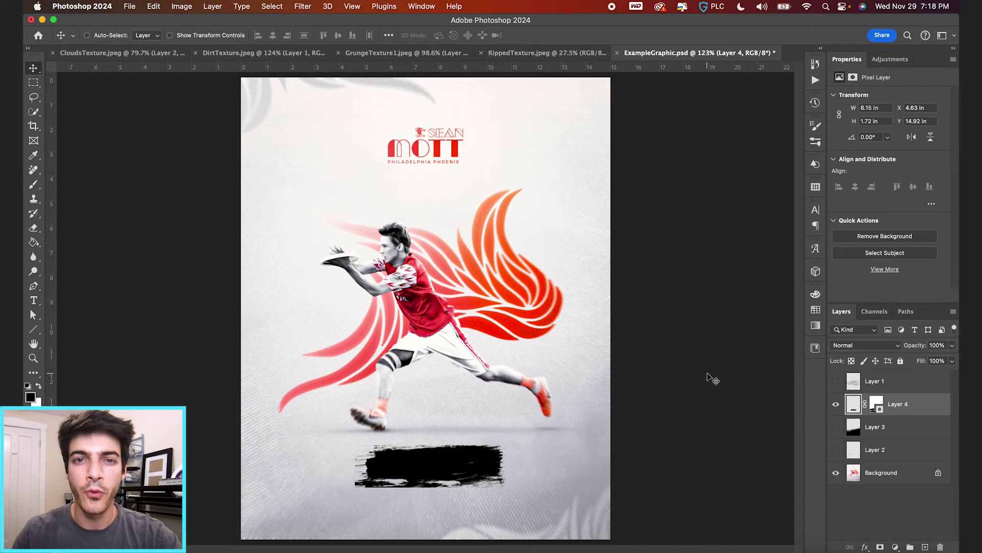
Step: Open RippedTexture.jpeg and zoom and pan to the right strip's torn edge
left_click(583, 53)
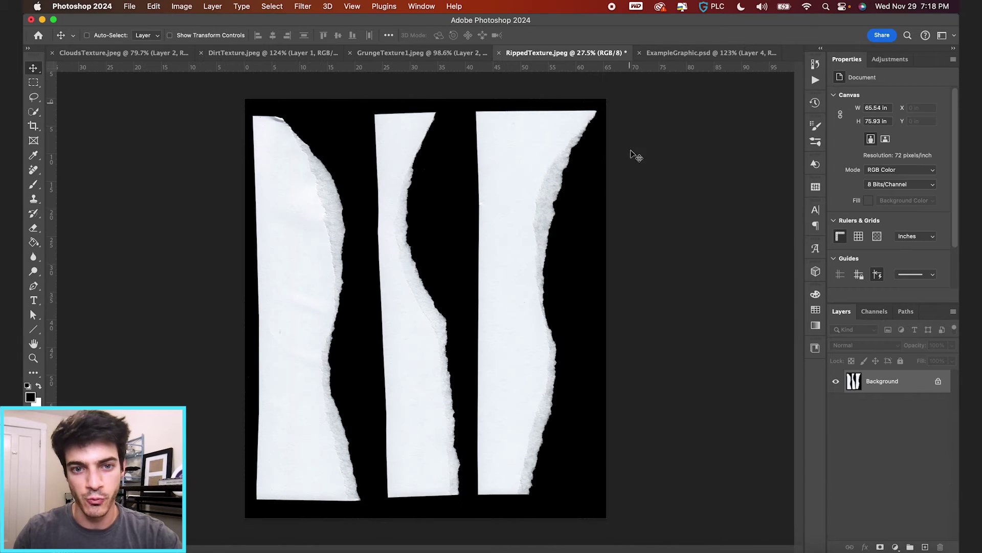
scroll(446, 312, "up", 1)
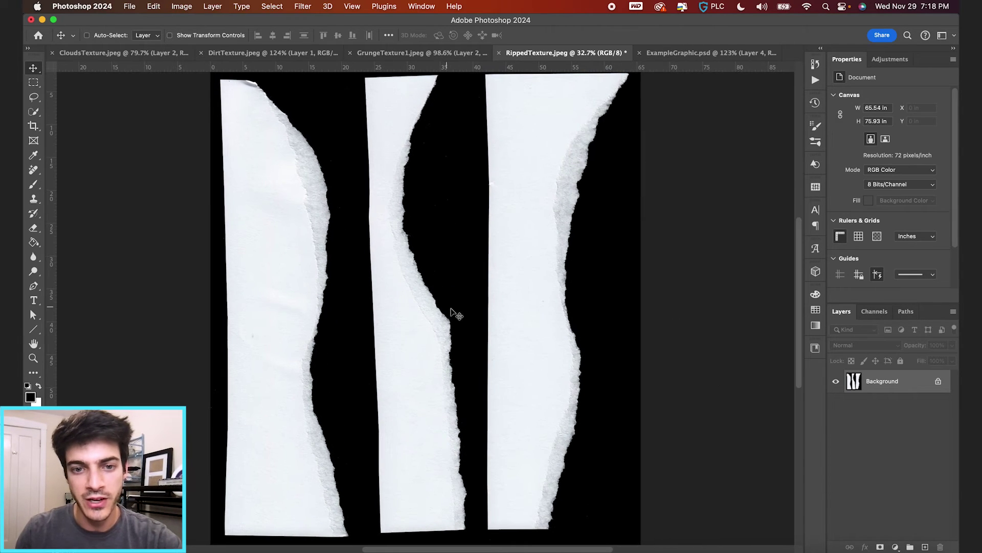
scroll(488, 318, "up", 4)
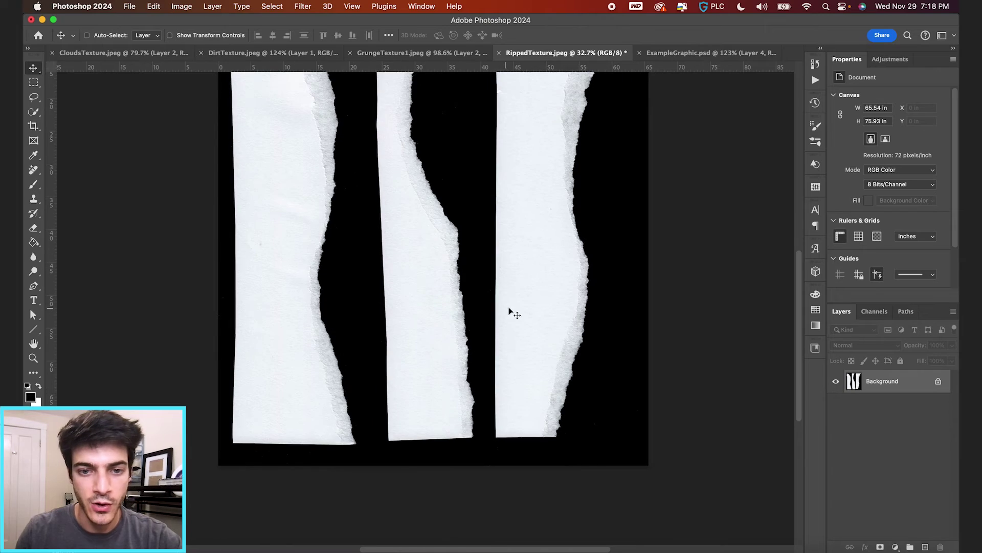
scroll(486, 227, "up", 1)
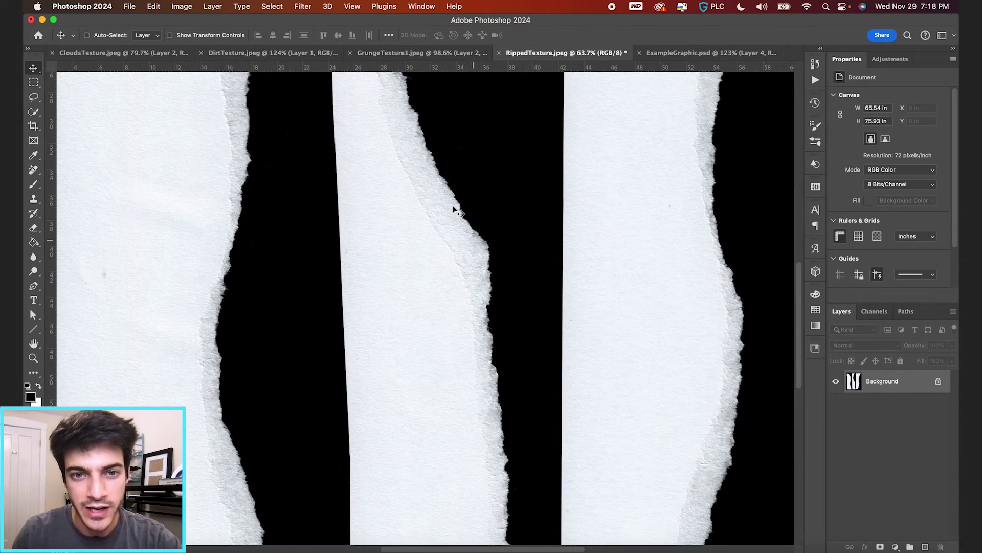
scroll(470, 249, "up", 2)
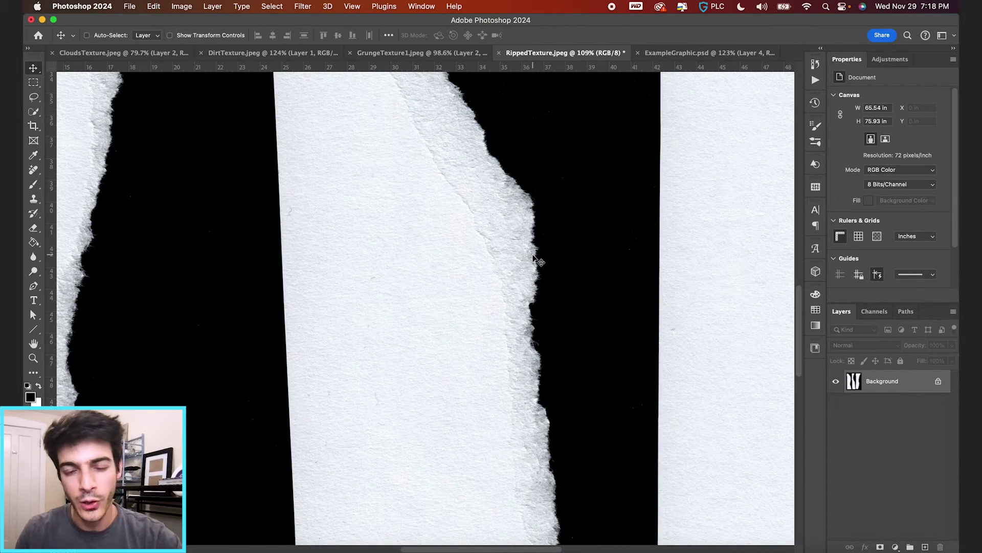
scroll(505, 239, "up", 4)
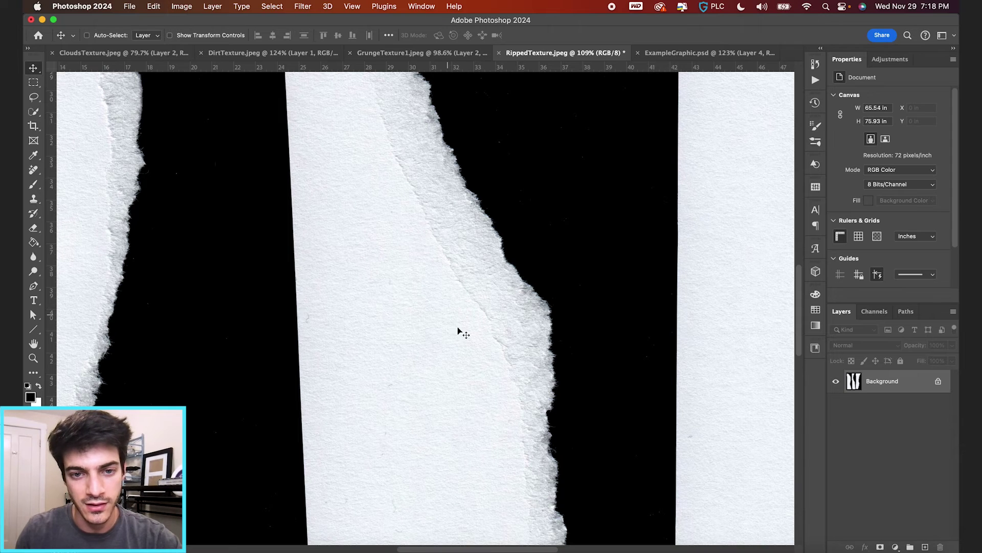
scroll(491, 354, "up", 3)
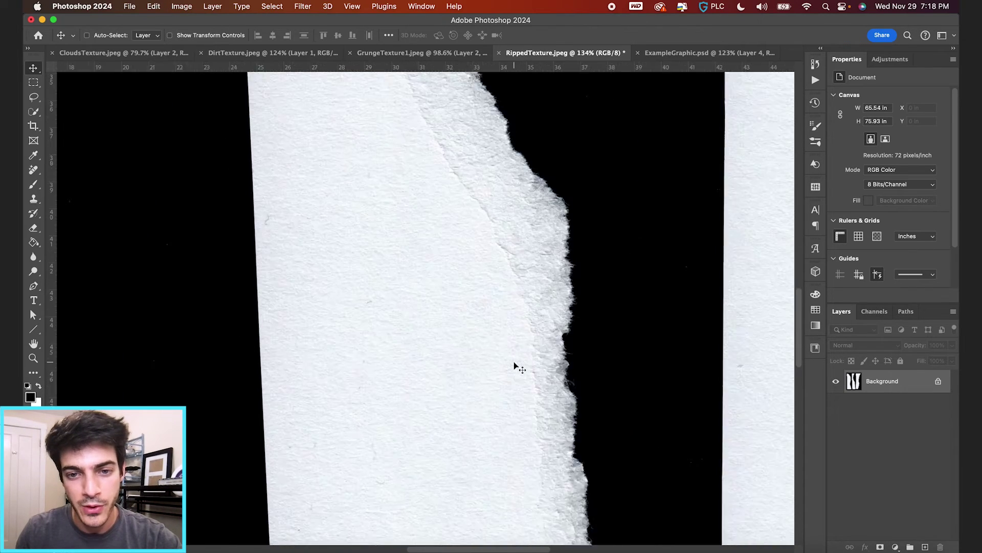
scroll(567, 368, "down", 2)
scroll(567, 368, "right", 2)
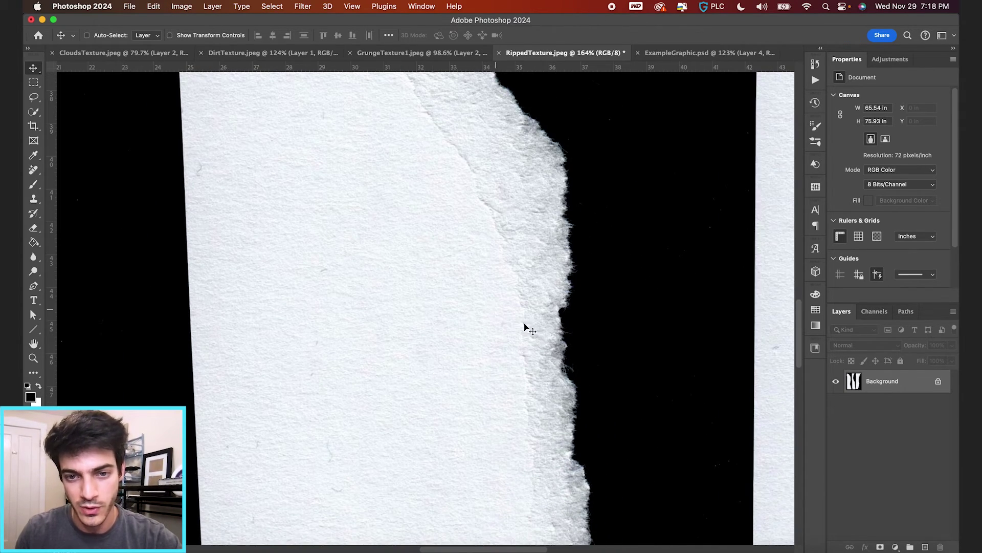
scroll(555, 363, "down", 5)
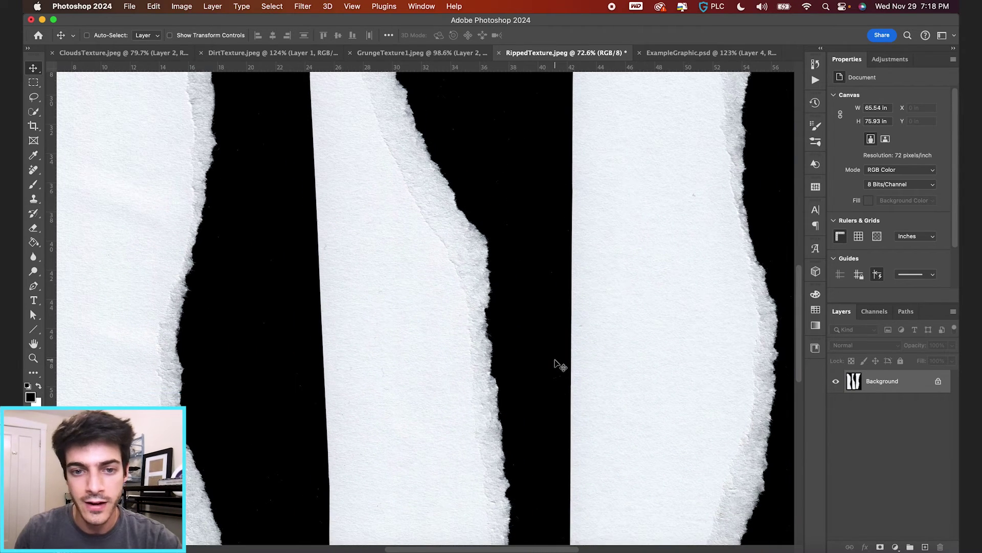
scroll(554, 360, "down", 3)
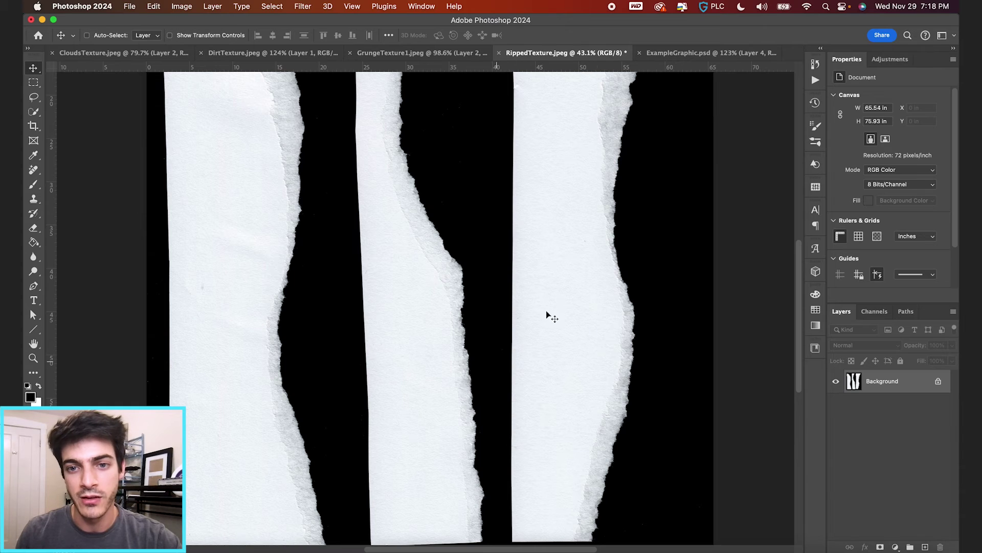
scroll(612, 265, "up", 3)
left_click_drag(614, 268, 432, 274)
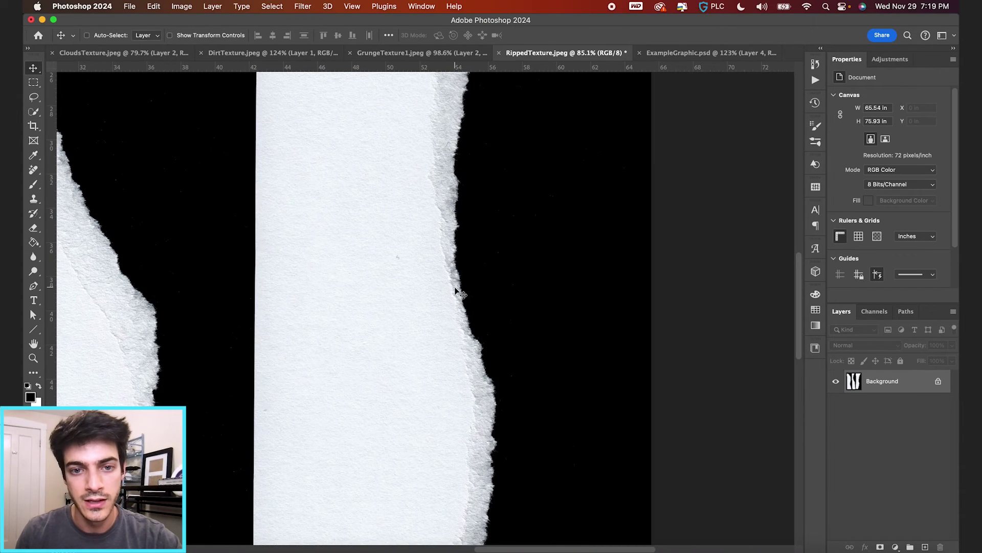
scroll(455, 290, "up", 2)
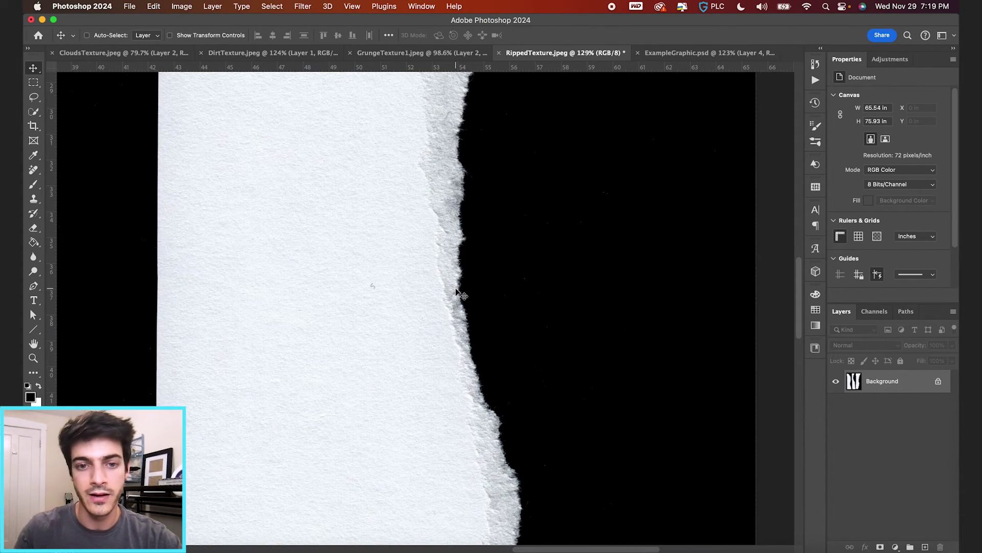
Step: Crop the ripped paper image to a 4.21 × 5.44 in patch around the torn edge
key("m")
key("super+minus")
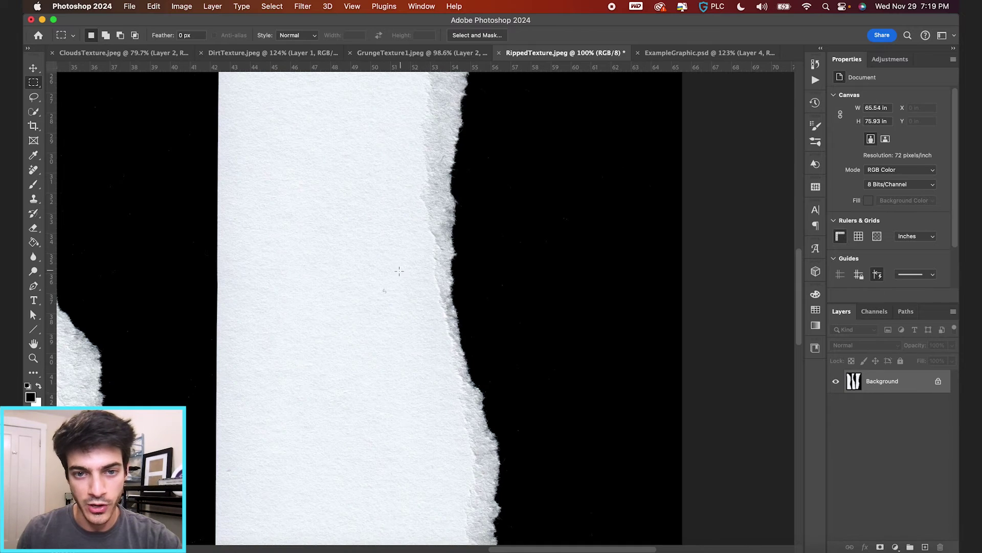
left_click_drag(392, 273, 476, 382)
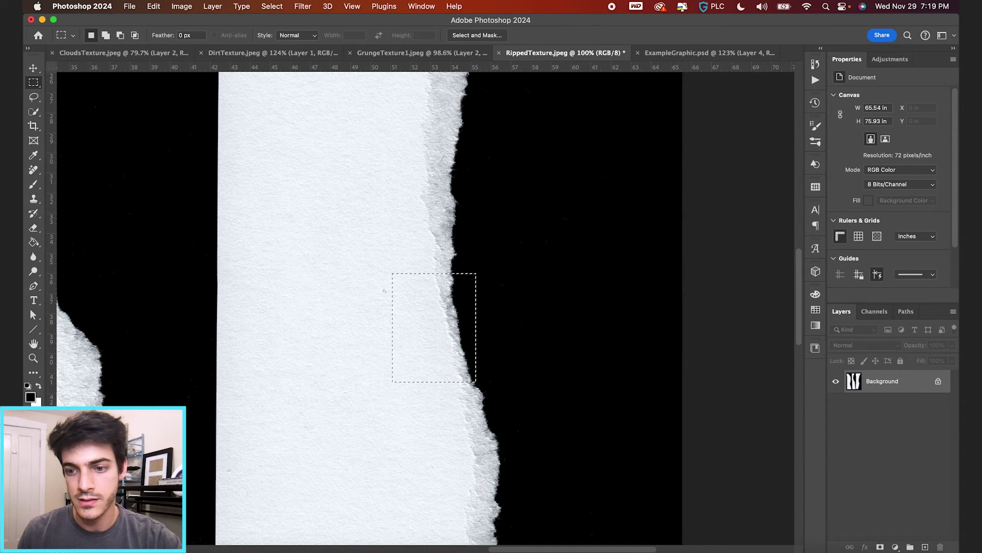
key("c")
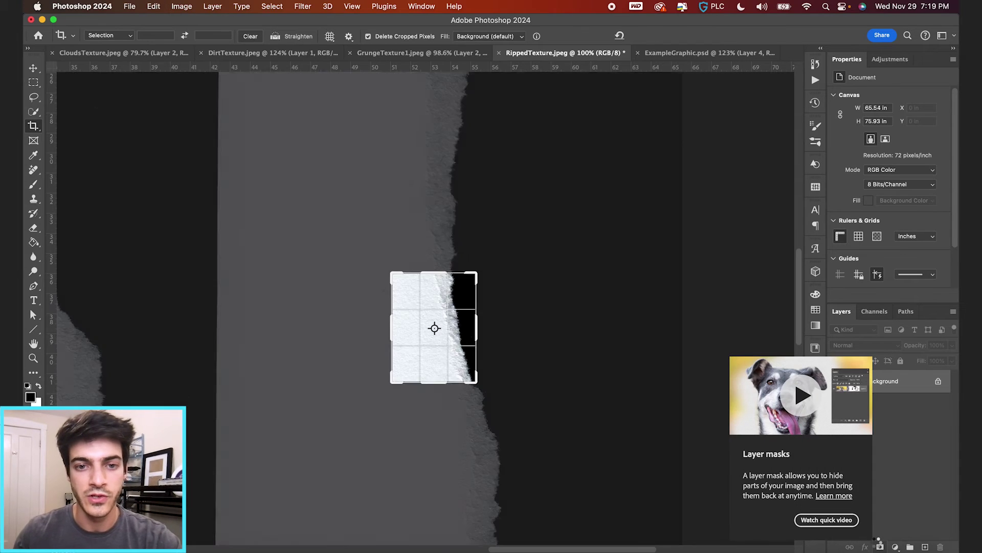
key("Return")
key("v")
key("super+plus")
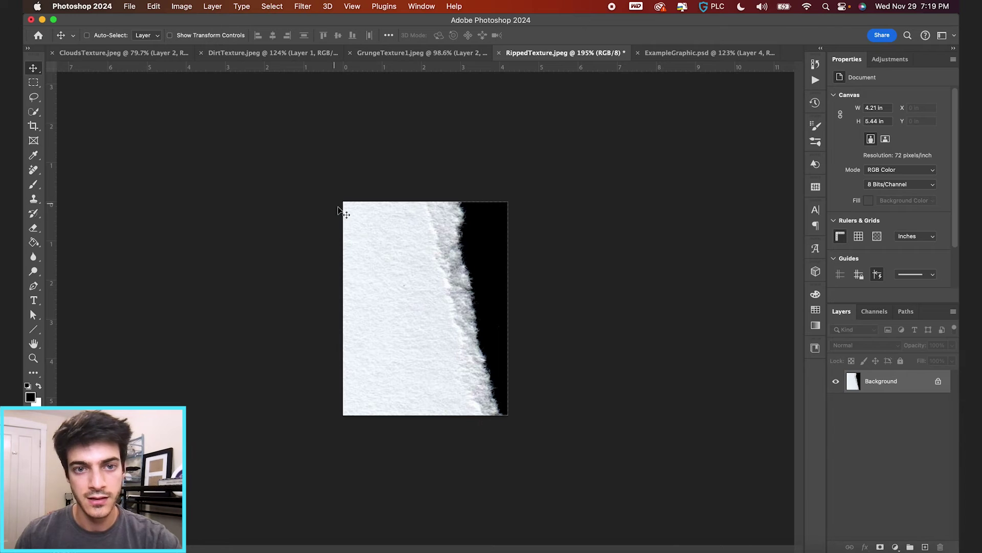
key("super+shift+alt+n")
Step: Select a smaller KYLE Ultimate Charcoal Pencil brush
key("b")
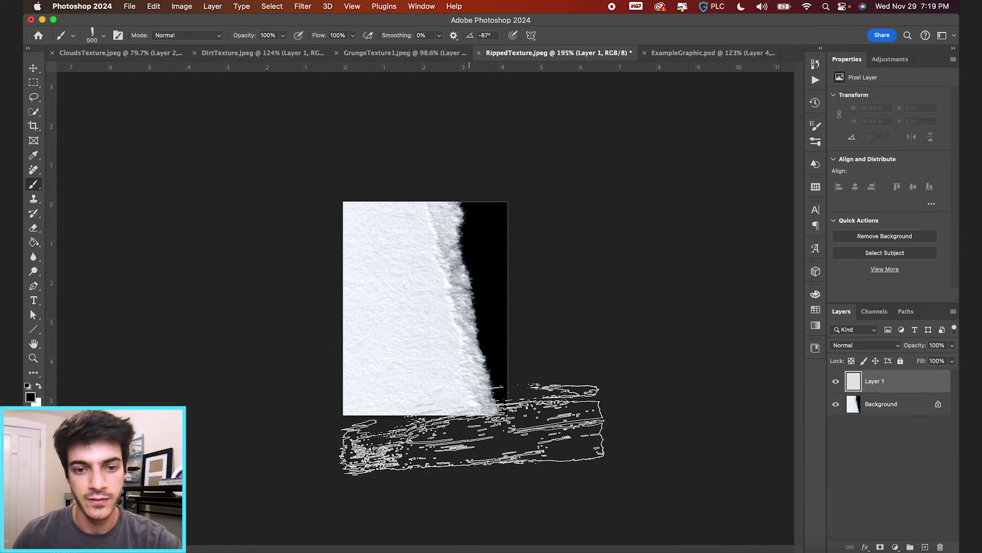
key("bracketleft")
key("bracketleft")
key("bracketleft")
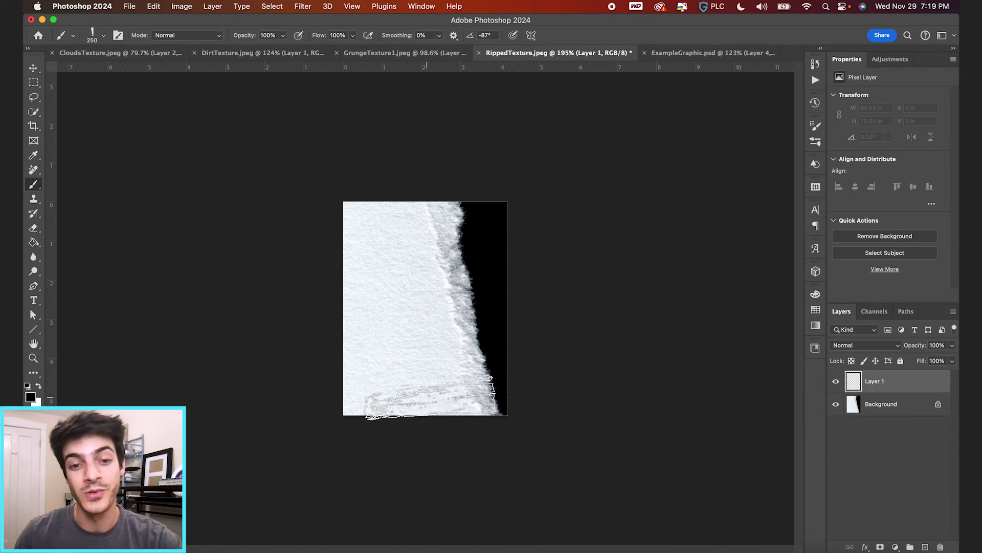
left_click(103, 36)
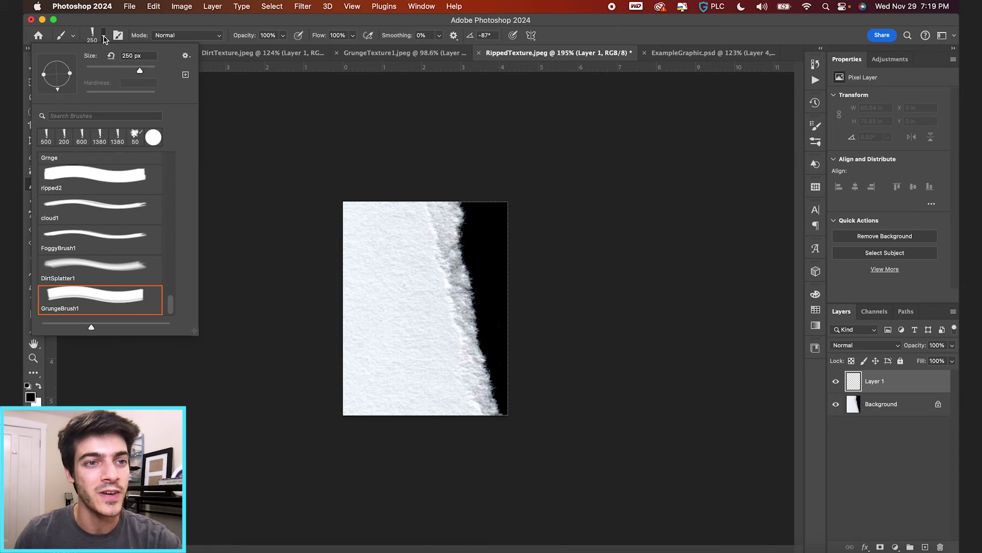
scroll(92, 251, "up", 15)
scroll(92, 251, "down", 5)
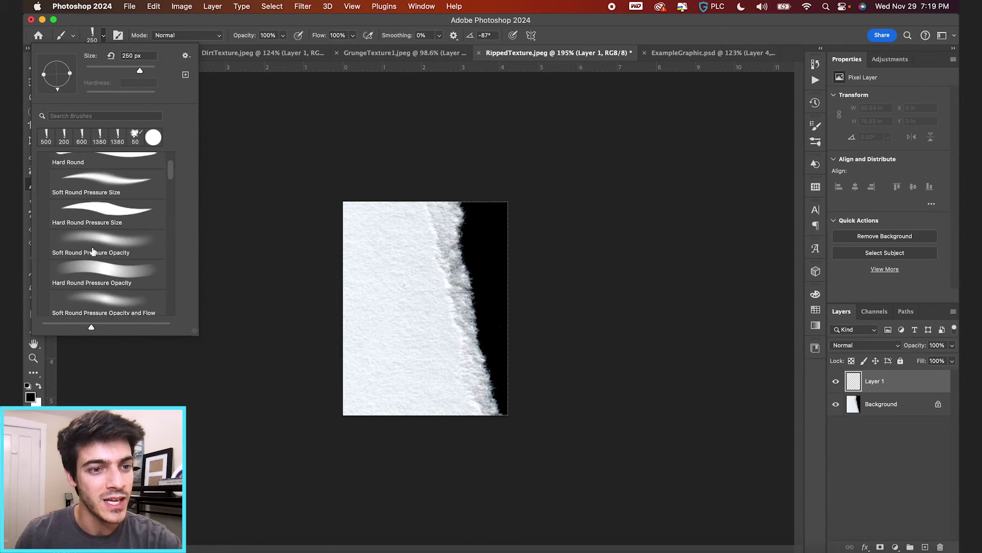
scroll(93, 250, "down", 1)
left_click(93, 250)
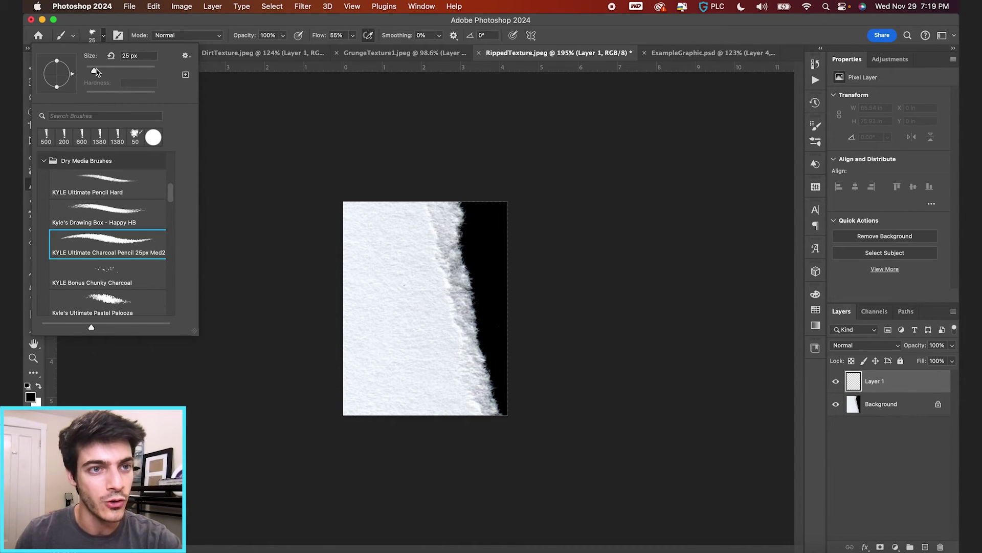
left_click(104, 41)
Step: Paint black over the paper piece's left, top and bottom edges so they look torn
mouse_move(351, 401)
left_mouse_down()
mouse_move(339, 358)
mouse_move(337, 198)
mouse_move(409, 204)
left_mouse_up()
left_click_drag(409, 204, 463, 206)
left_click_drag(353, 409, 503, 409)
key("v")
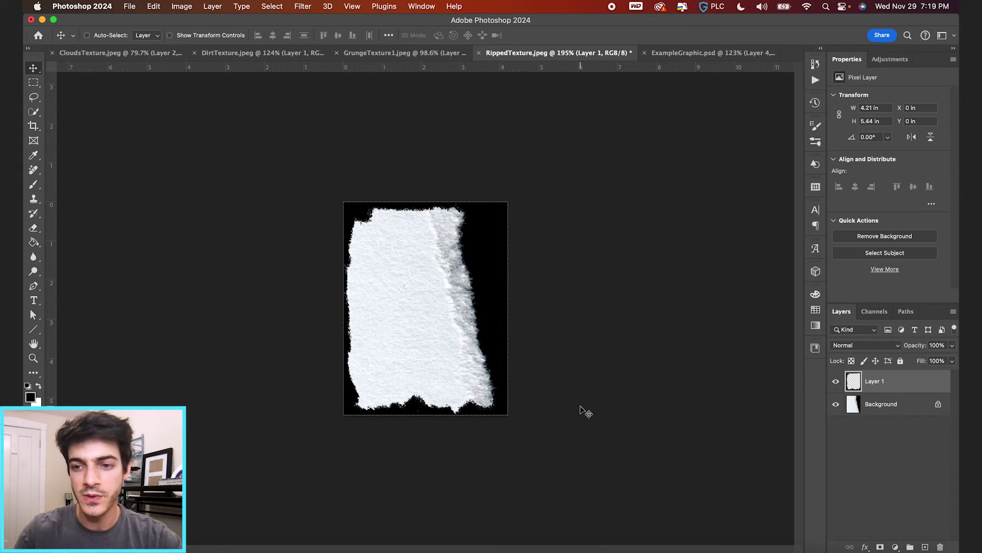
key("super+alt+shift+n")
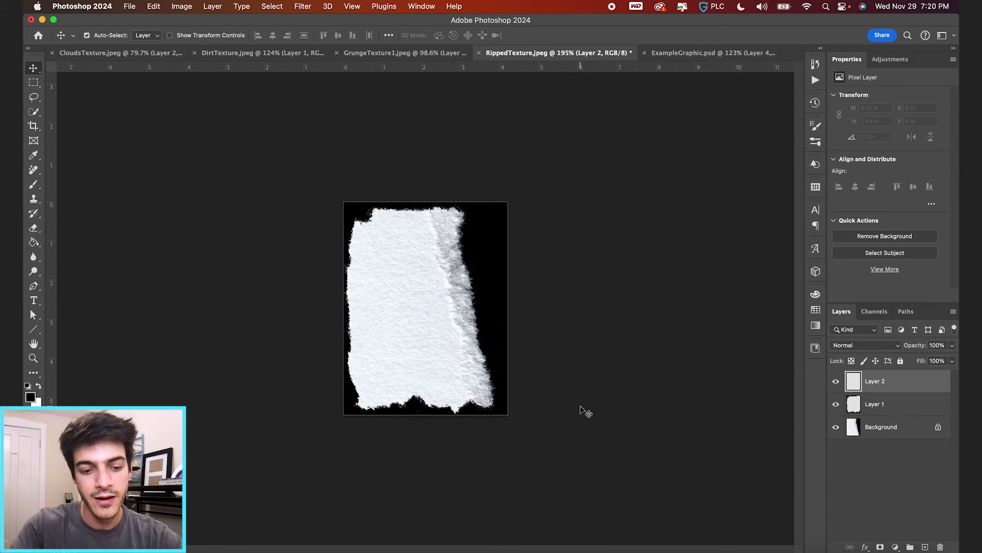
Step: Stamp the visible layers, invert to black paper on white, and define brush 'RippedPaperBrush1'
key("super+alt+shift+e")
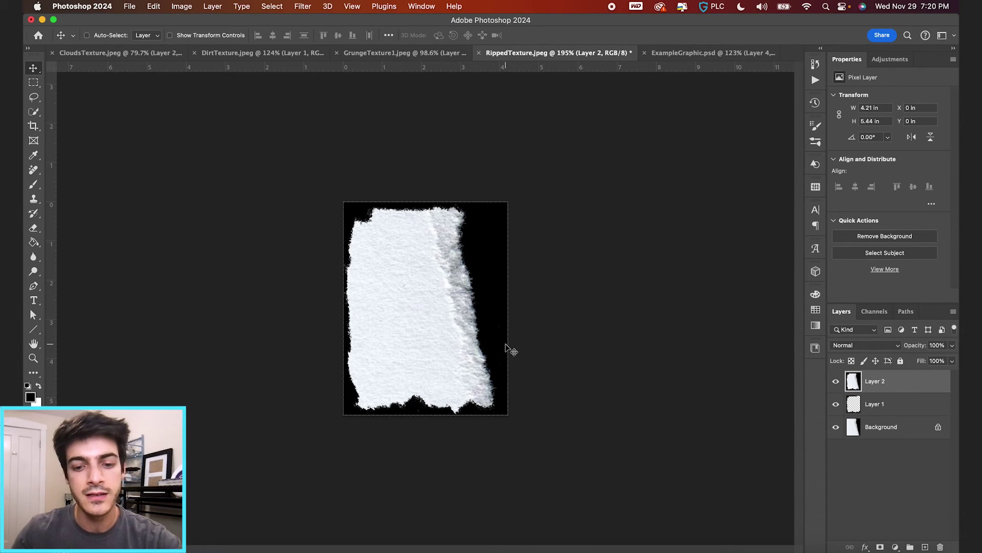
key("super+i")
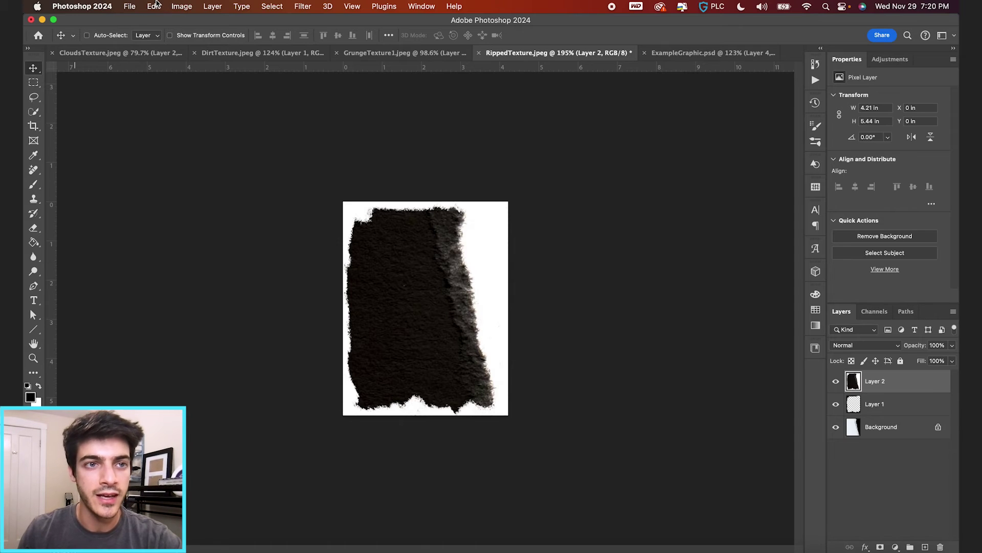
left_click(153, 6)
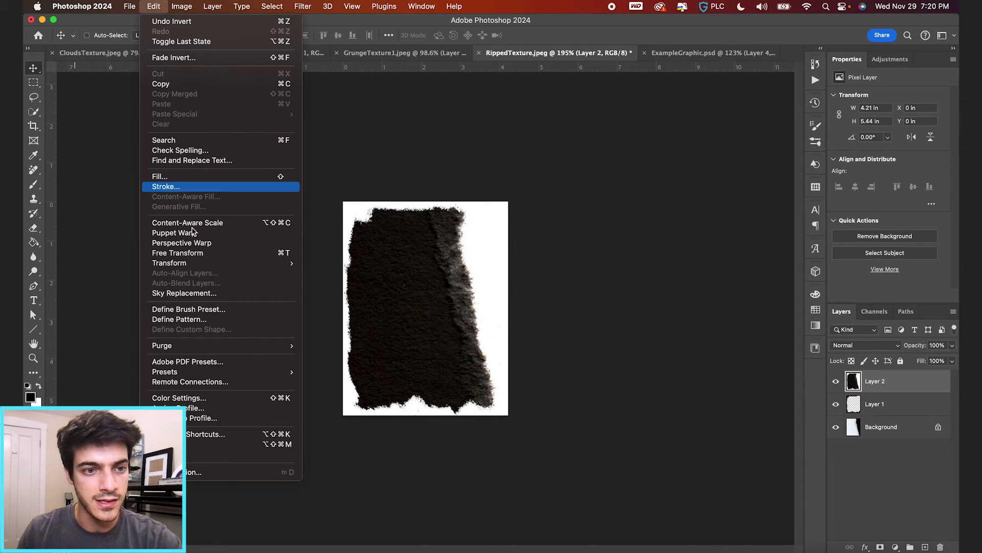
left_click(214, 310)
type("Ripped")
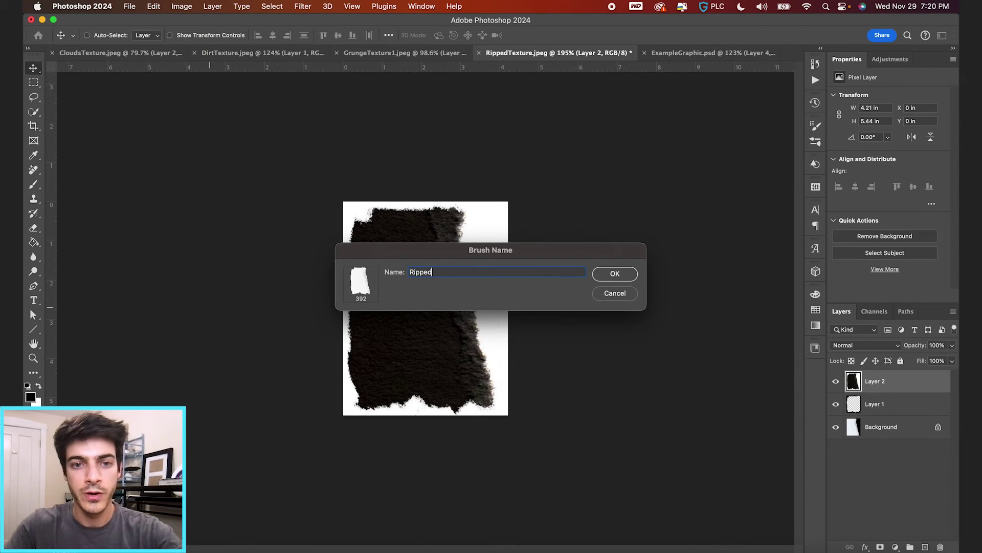
type("PaperBrush1")
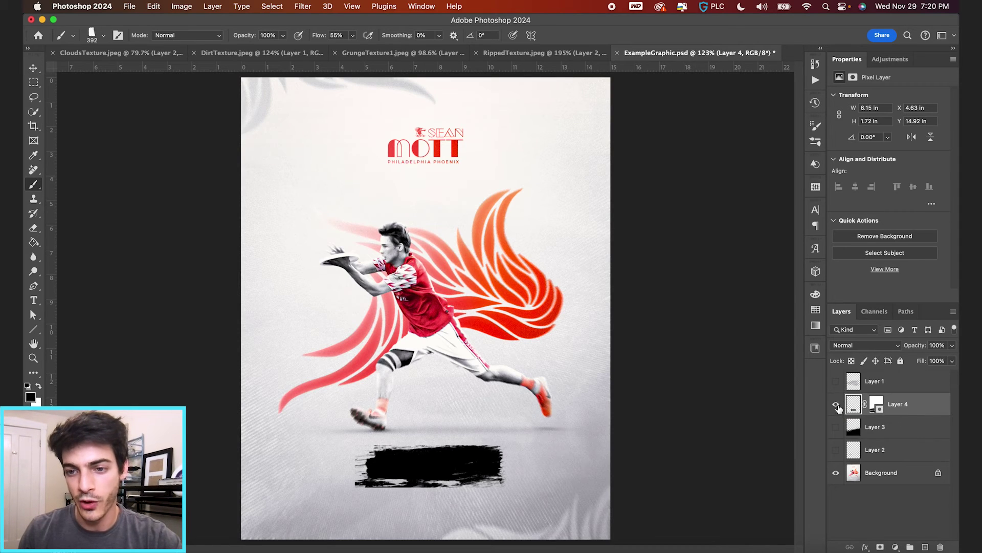
Step: Hide the black stroke layer, select Background, and enable Shape Dynamics with 100% Angle Jitter
left_click(838, 405)
left_click(854, 472)
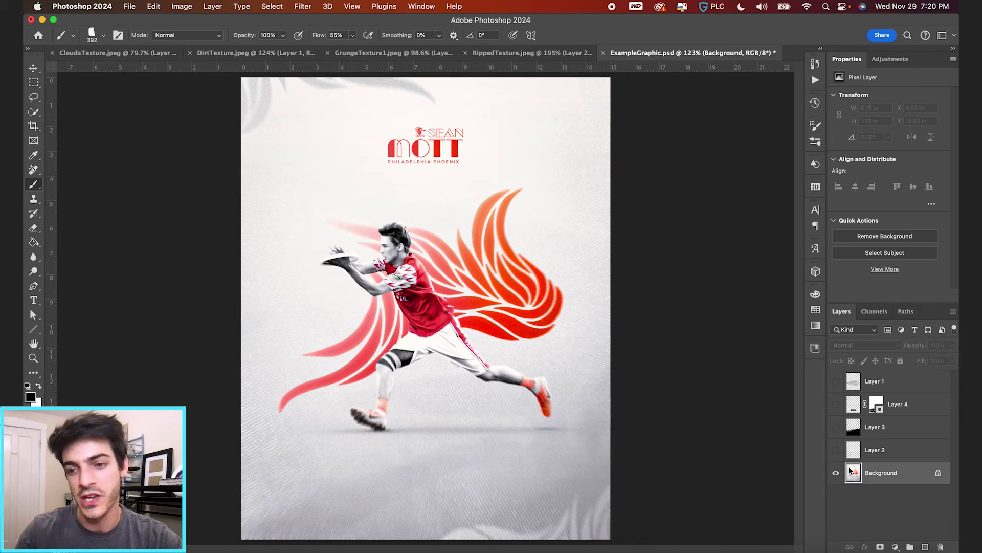
key("super+shift+alt+n")
left_click(118, 35)
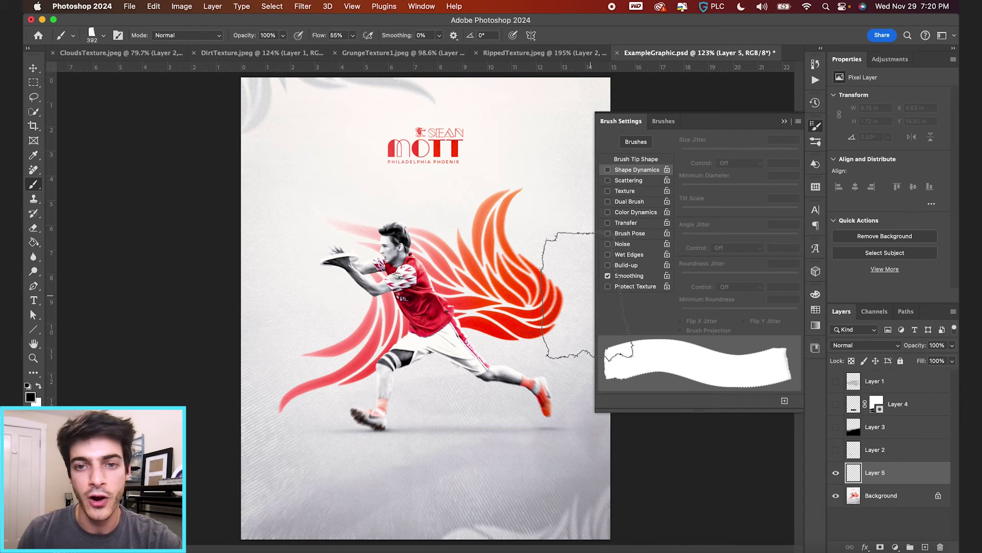
left_click(608, 170)
left_click_drag(681, 237, 798, 237)
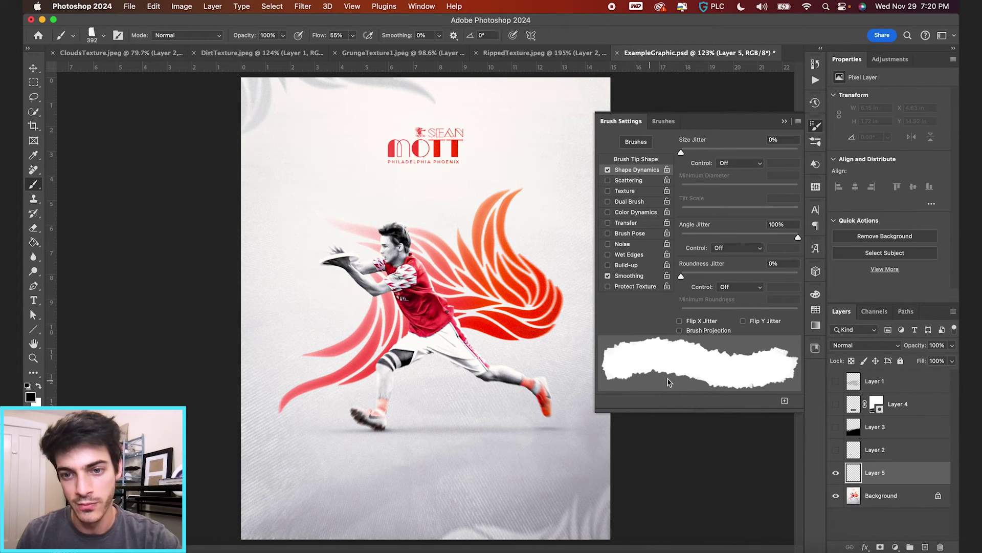
Step: Set the ripped brush to size 125 in white and paint a test stroke on the poster
key("F5")
key("bracketleft")
key("bracketleft")
key("bracketleft")
key("bracketleft")
key("bracketleft")
key("bracketleft")
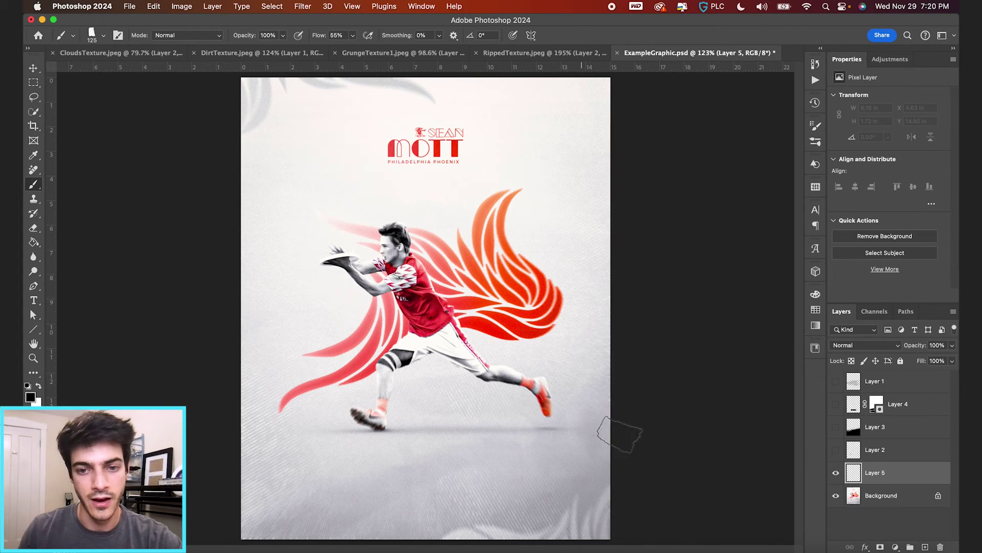
key("x")
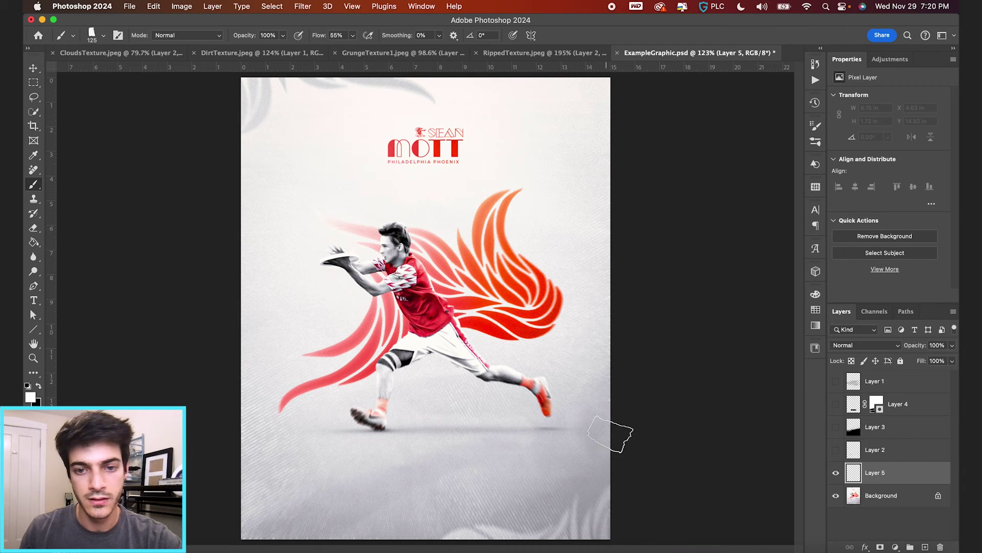
mouse_move(631, 417)
left_mouse_down()
mouse_move(246, 532)
mouse_move(523, 477)
mouse_move(508, 541)
mouse_move(603, 464)
left_mouse_up()
scroll(593, 463, "up", 3)
scroll(583, 467, "up", 2)
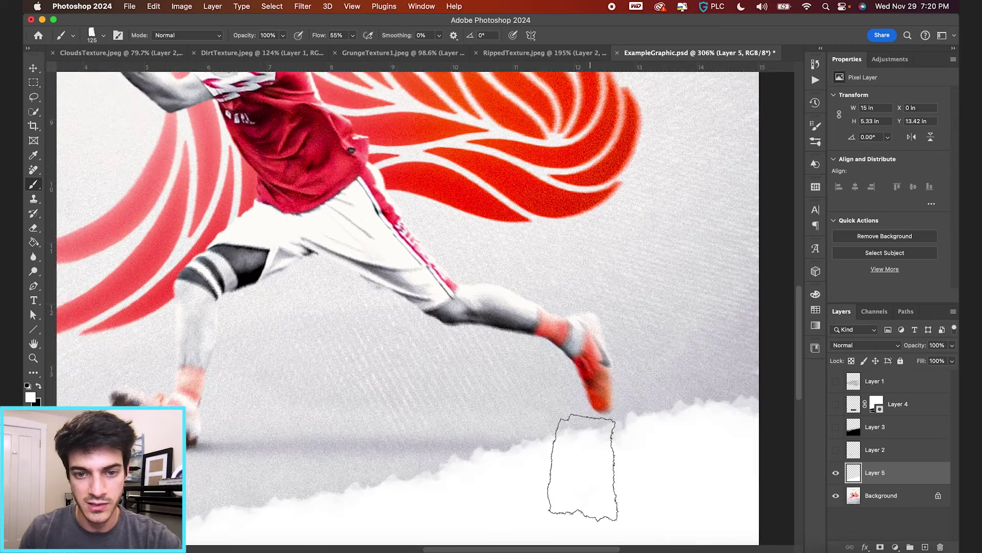
Step: Shrink the brush to 45, fit the poster in view, and undo the test strokes
key("bracketleft")
key("bracketleft")
key("bracketleft")
key("bracketleft")
key("bracketleft")
key("bracketleft")
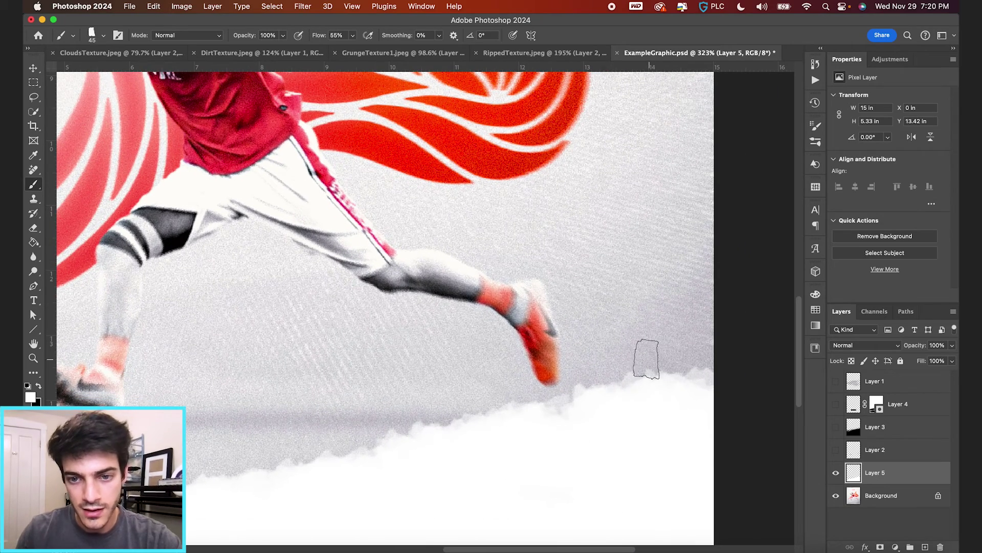
scroll(562, 404, "left", 3)
scroll(563, 404, "down", 1)
scroll(374, 429, "left", 5)
scroll(374, 429, "down", 2)
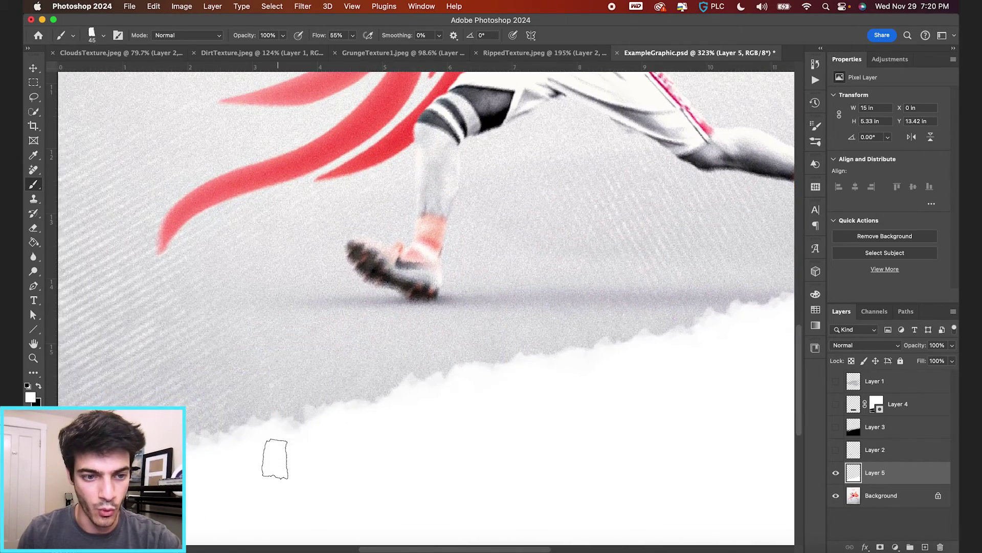
key("v")
key("super+0")
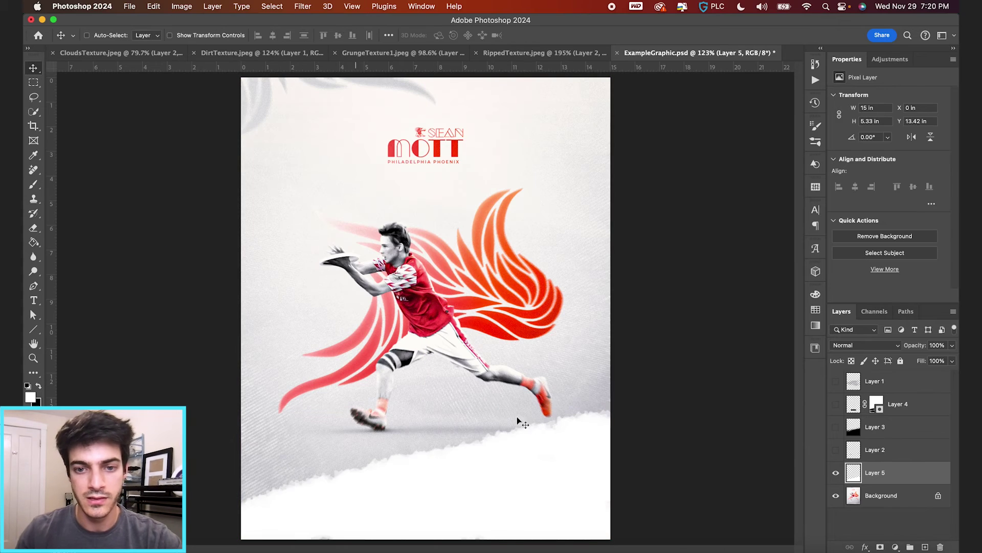
key("super+z")
key("super+z")
Step: Paint white torn paper across the poster bottom at brush size 200, filling the gaps
key("b")
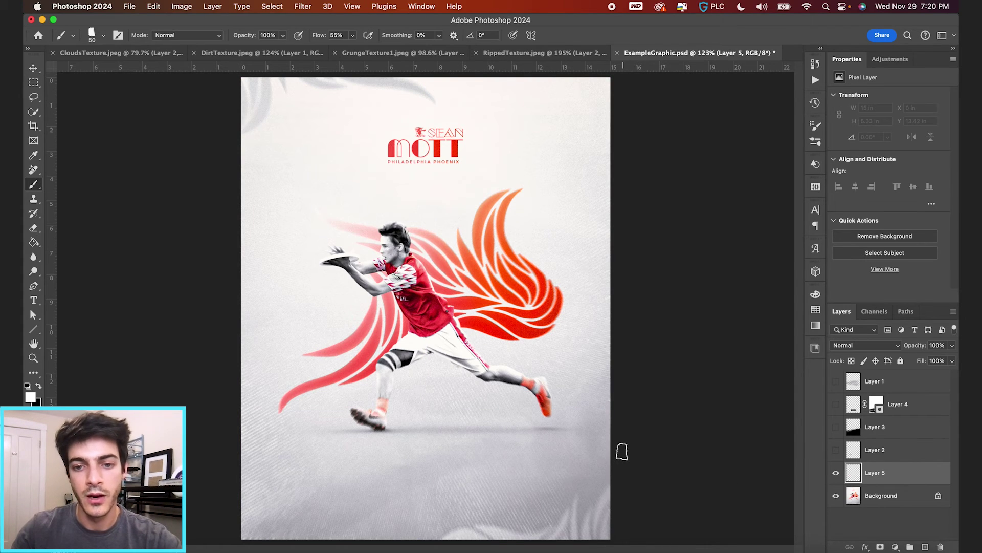
key("bracketright")
key("bracketright")
key("bracketright")
key("bracketright")
key("bracketright")
mouse_move(562, 491)
left_mouse_down()
mouse_move(256, 534)
mouse_move(250, 498)
left_mouse_up()
left_click_drag(415, 523, 266, 476)
Step: Give Layer 5 a Drop Shadow at 30% opacity, 0 px distance and 65 px size
key("v")
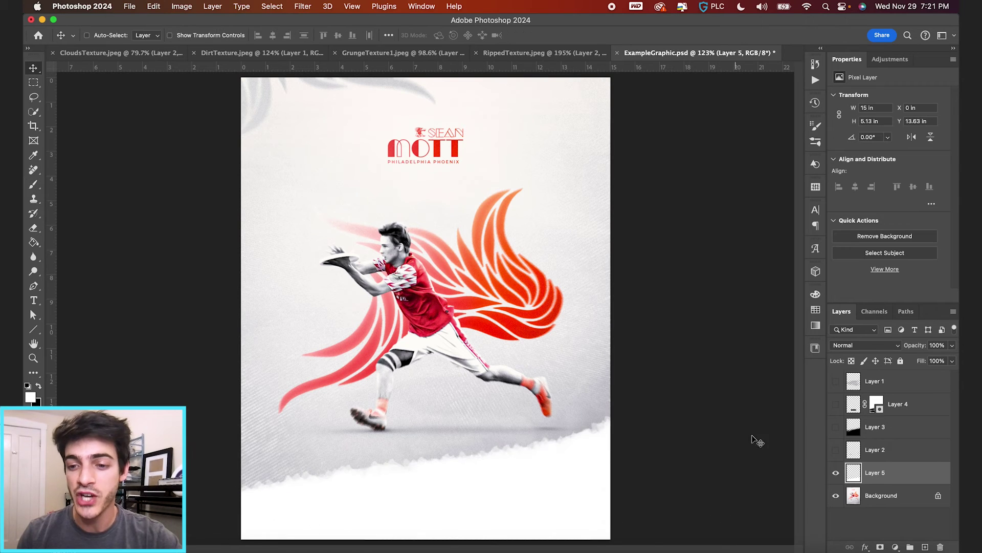
left_click(865, 547)
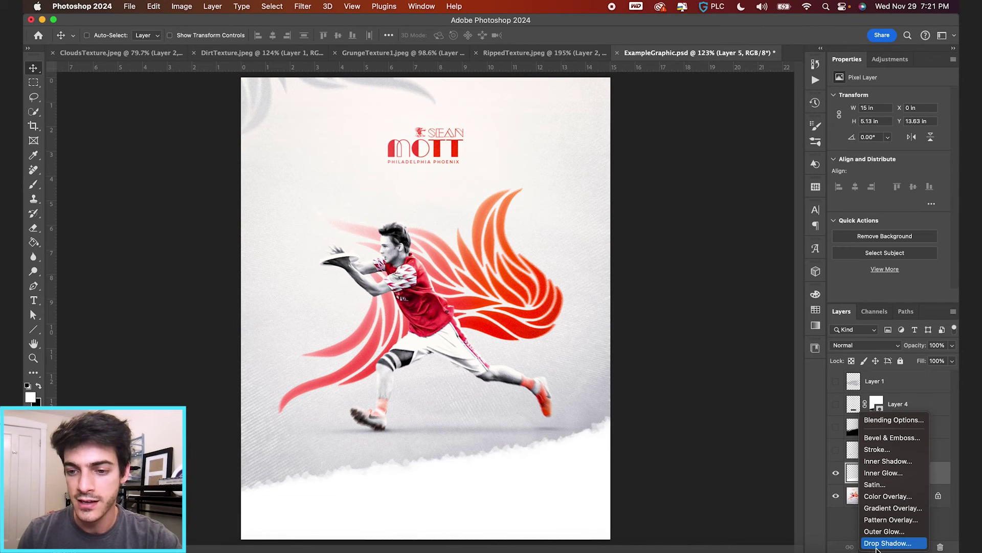
left_click(876, 545)
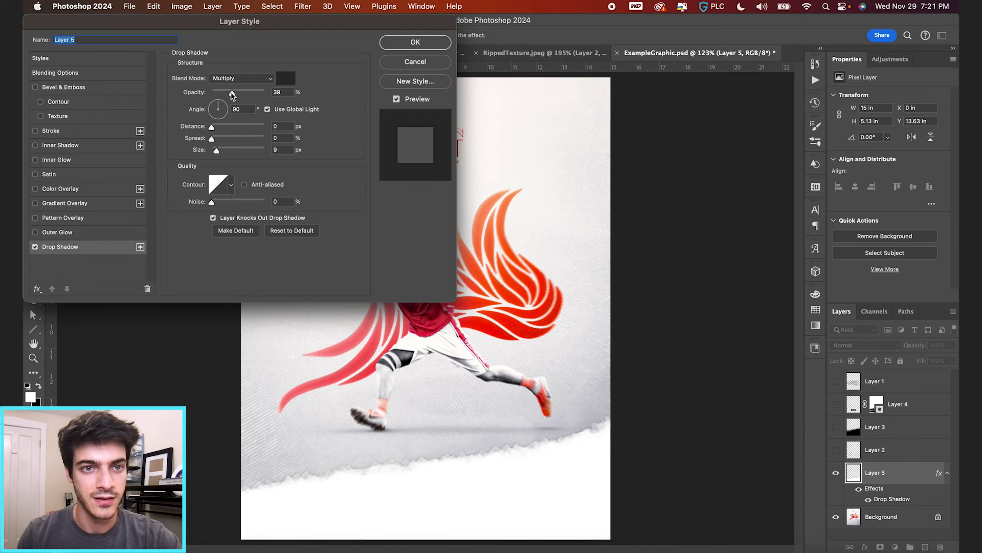
left_click_drag(232, 96, 229, 94)
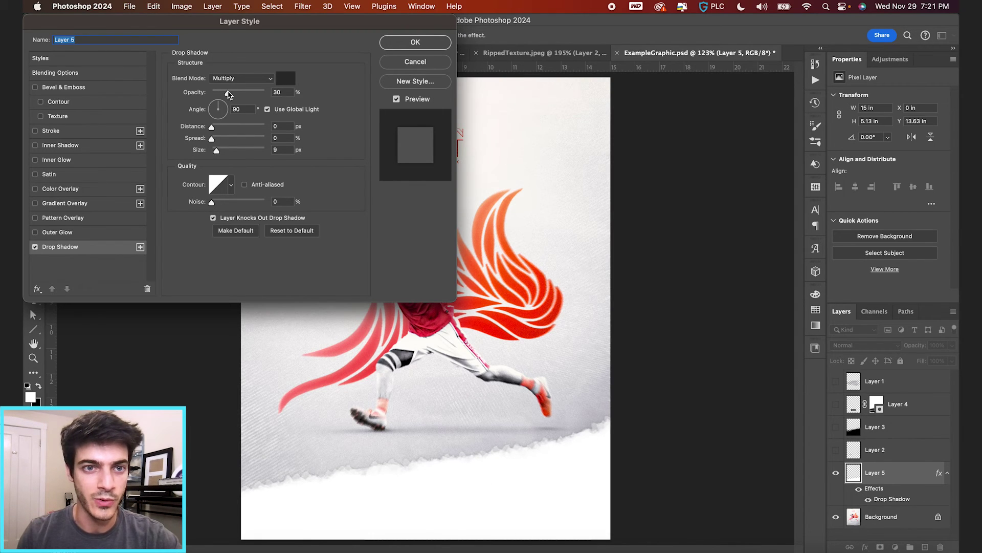
mouse_move(216, 150)
left_mouse_down()
mouse_move(228, 151)
mouse_move(216, 154)
left_mouse_up()
key("Return")
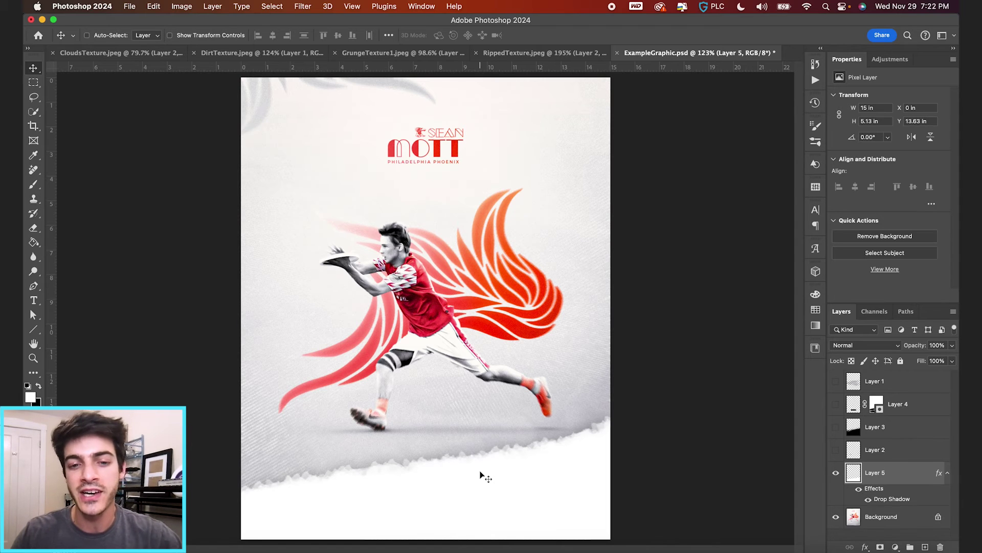
Step: In RippedTexture.jpeg, delete the black paper layer and restore the original texture image
left_click(541, 55)
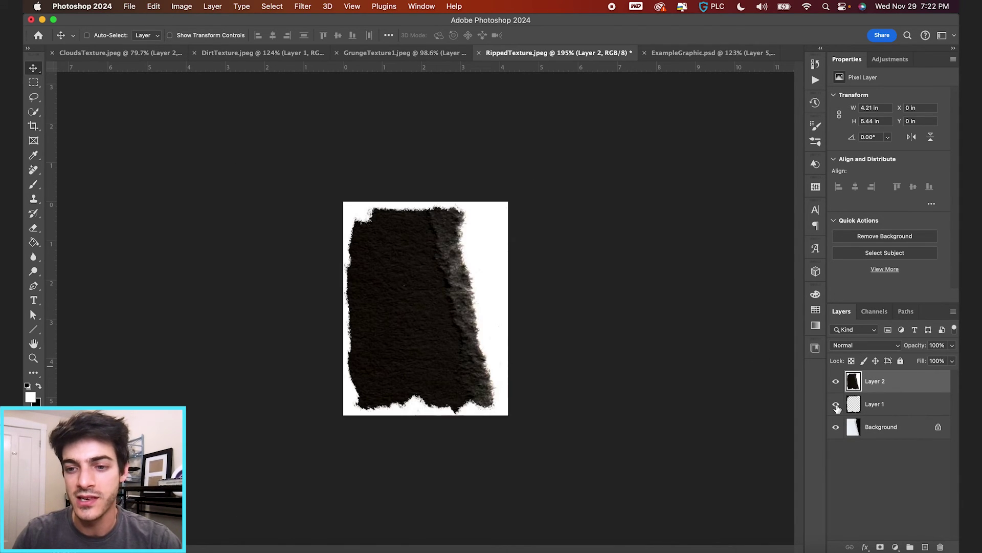
key("Delete")
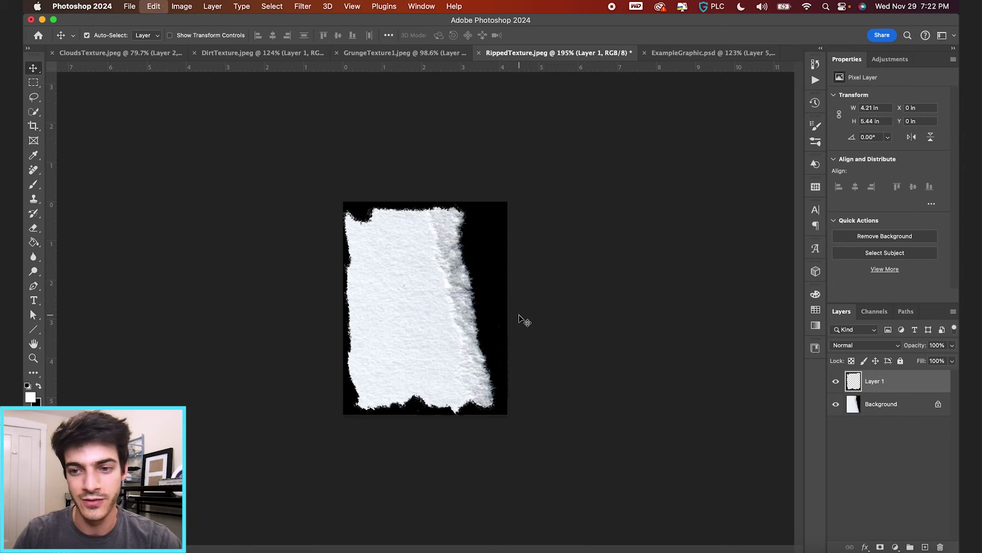
key("super+z")
key("super+z")
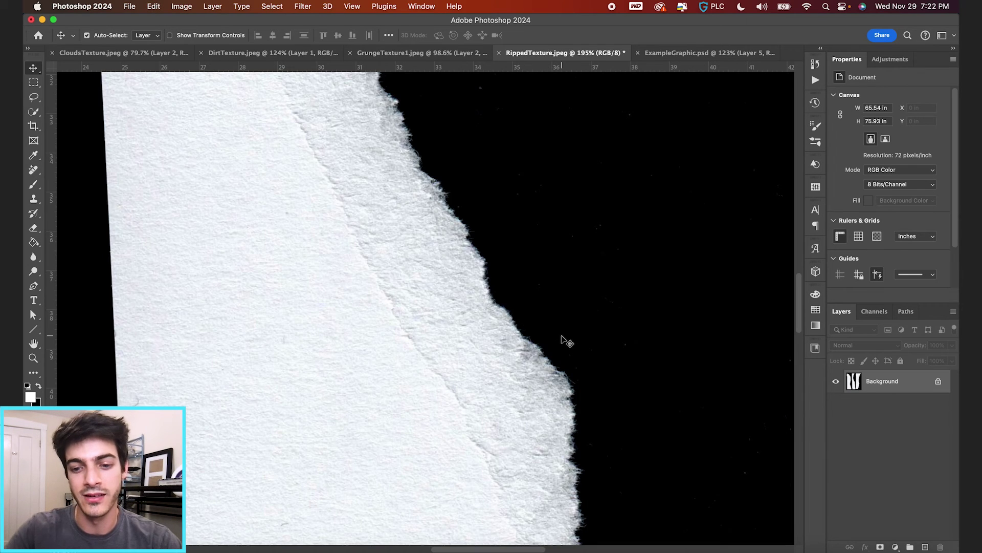
key("super+0")
Step: Copy the whole texture to a layer, drag it into the poster, set Screen, and shift it left
key("super+a")
key("super+j")
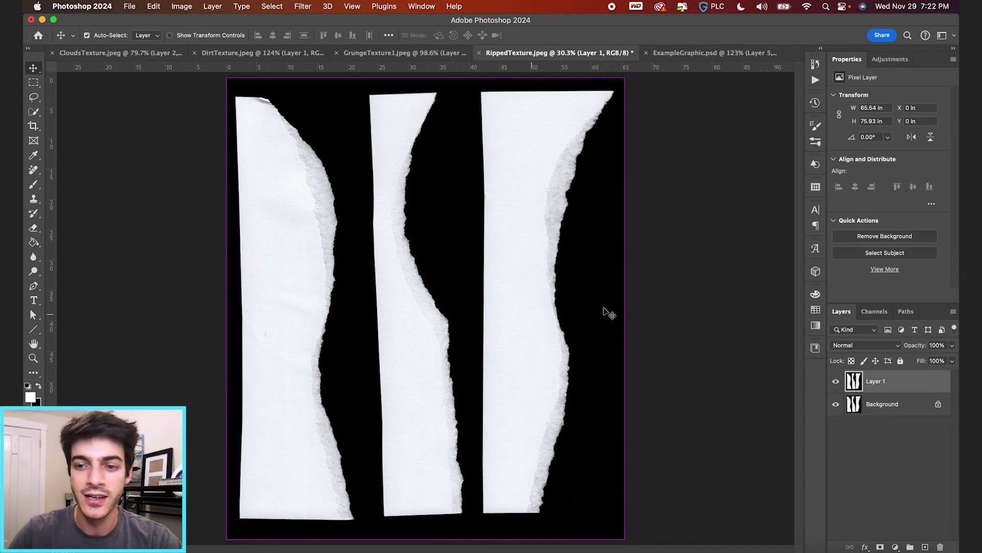
left_click_drag(853, 381, 381, 400)
left_click(596, 313)
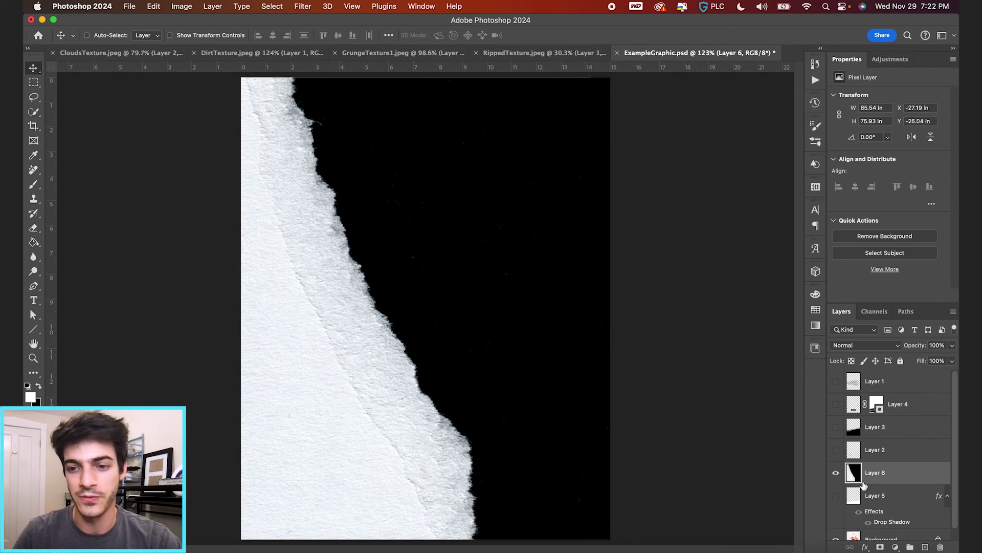
left_click(857, 350)
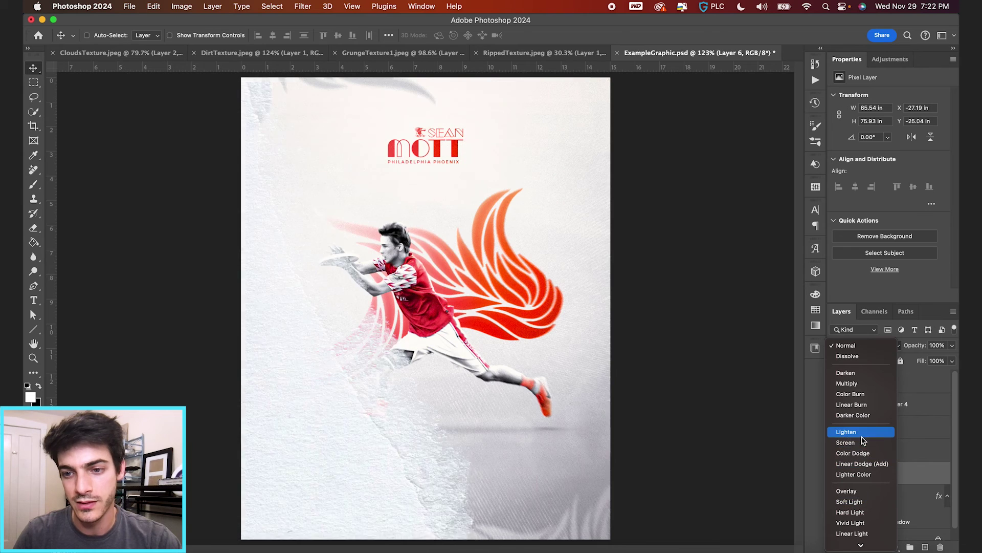
left_click(863, 443)
left_click_drag(526, 368, 440, 413)
key("x")
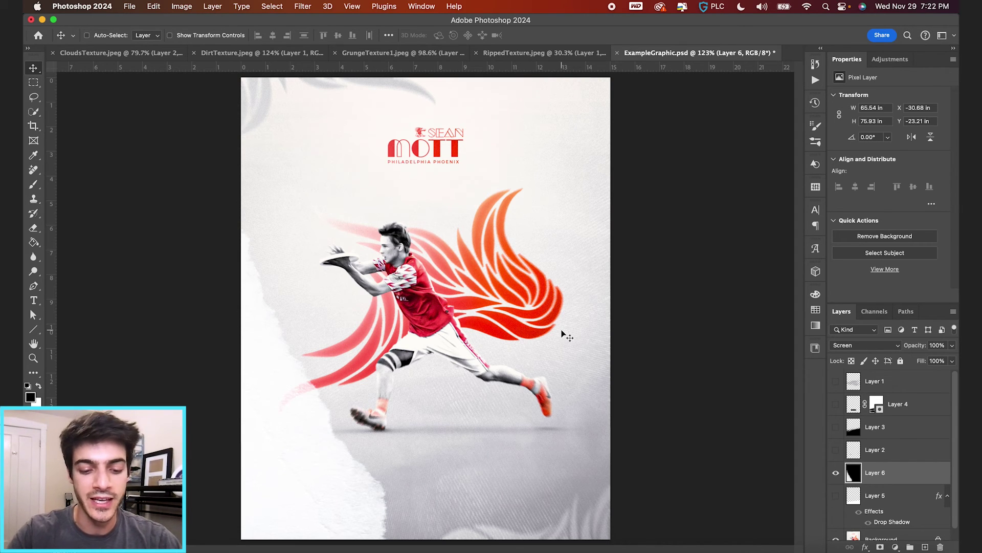
Step: Create a 15 × 15 in document and set a Soft Round brush to 100% flow, size 600
key("super+n")
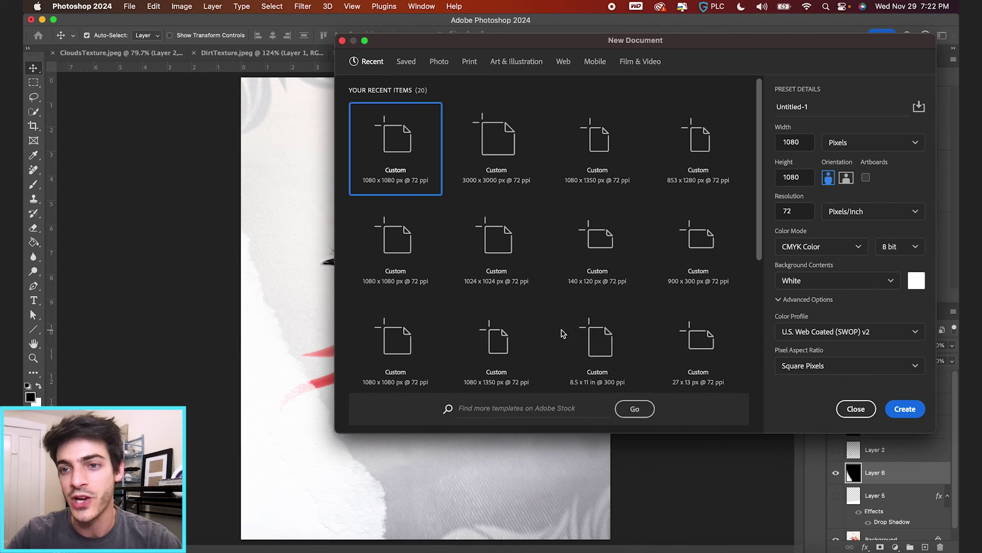
key("Return")
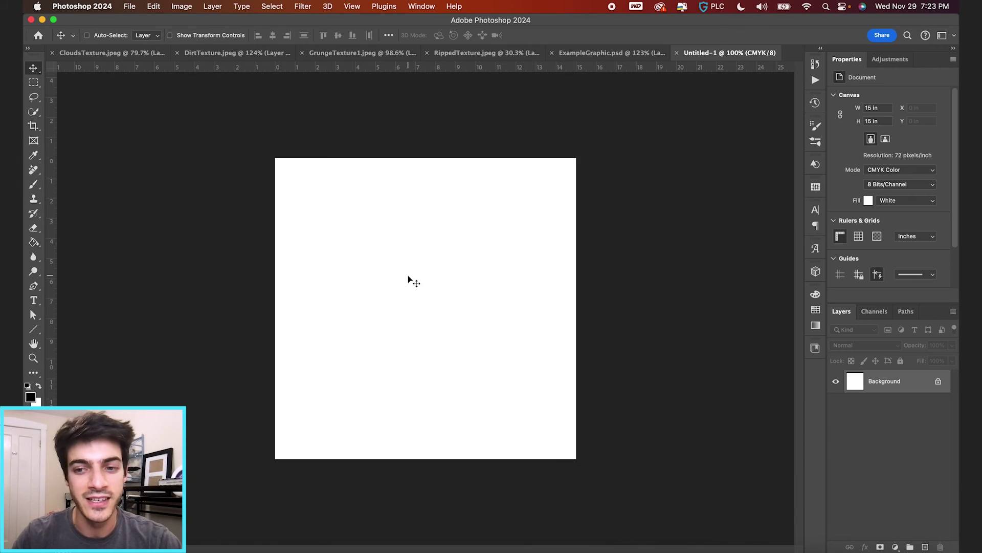
key("b")
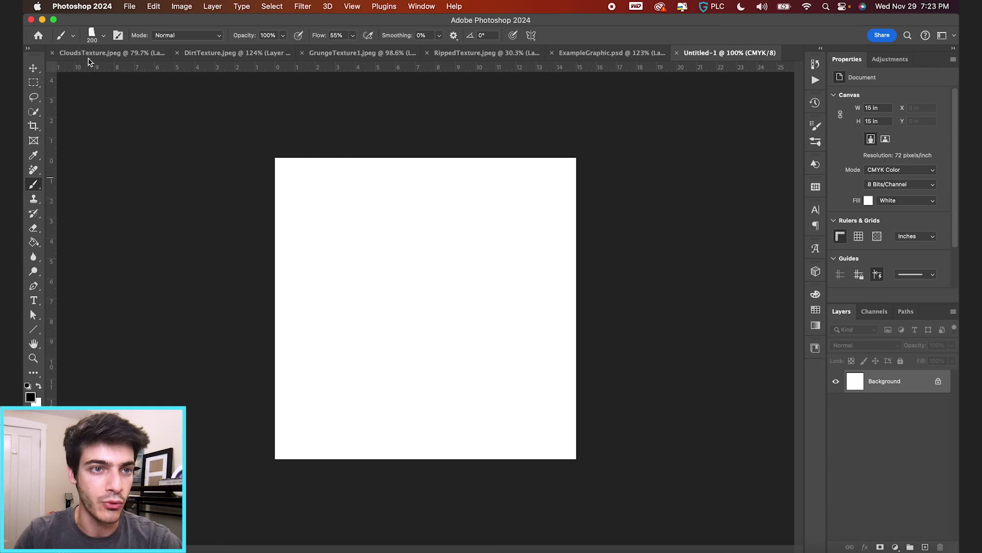
left_click(105, 36)
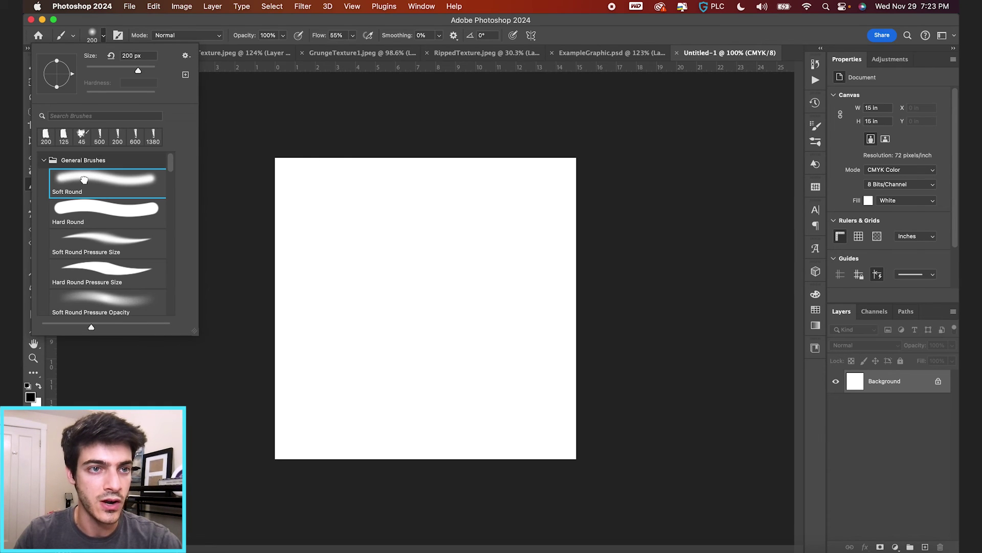
left_click(103, 37)
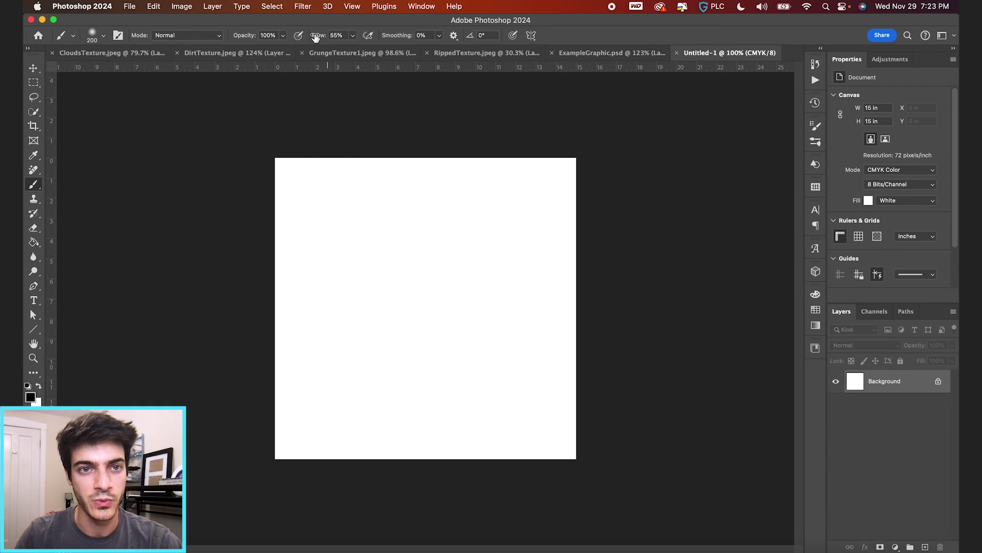
left_click_drag(315, 38, 693, 73)
key("]")
key("]")
key("]")
key("]")
key("]")
Step: On a new layer, stamp a black dab centrally and squash it into a thin horizontal streak
key("super+shift+alt+n")
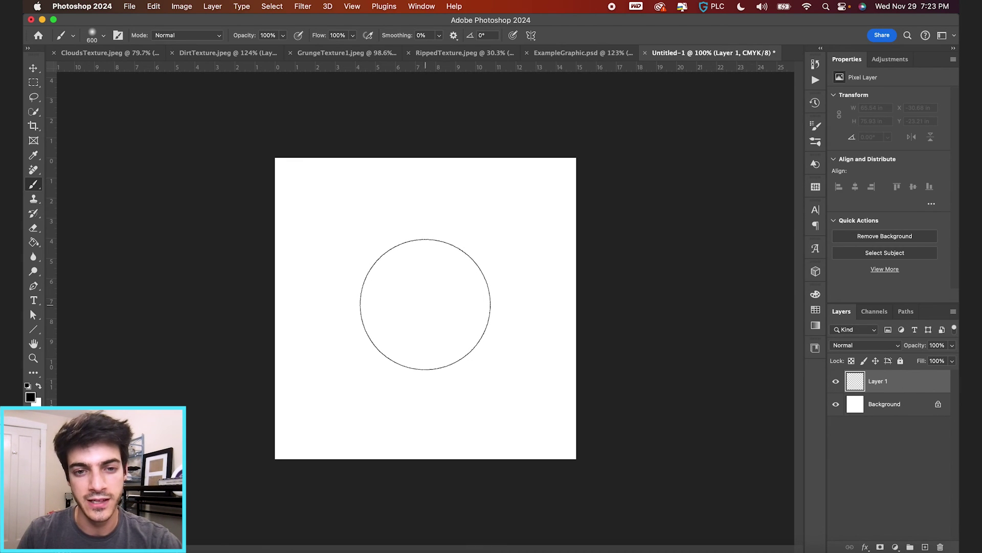
left_click(425, 304)
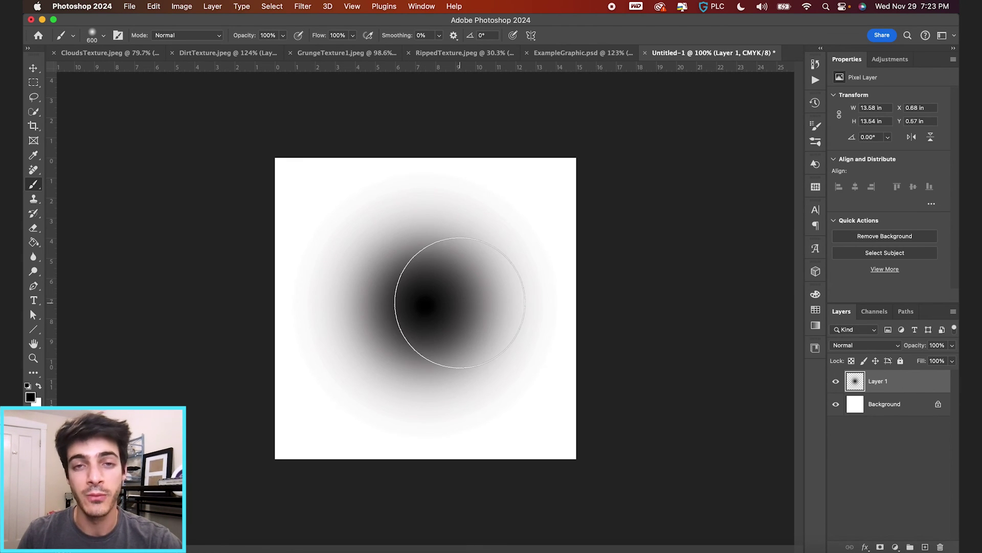
key("super+t")
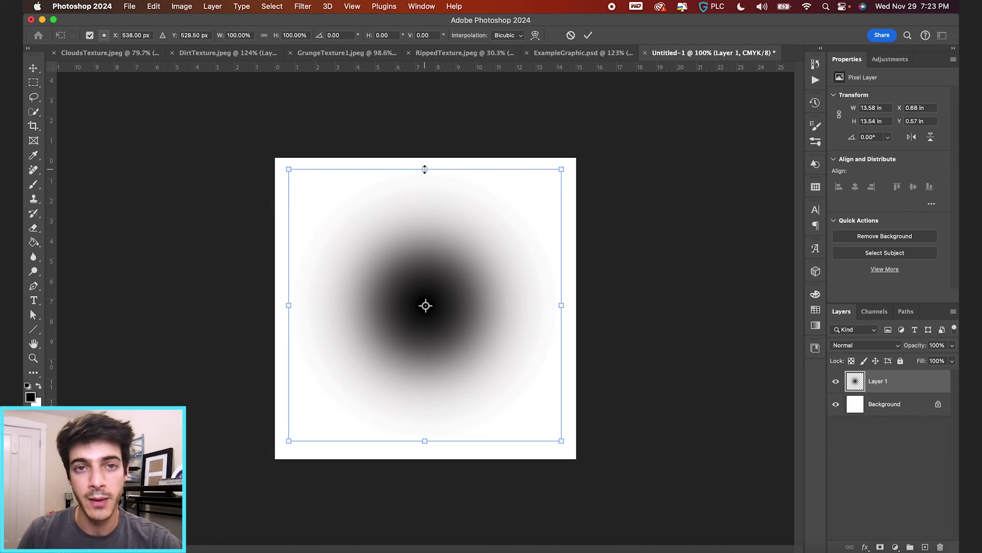
left_click_drag(424, 169, 426, 292)
key("Return")
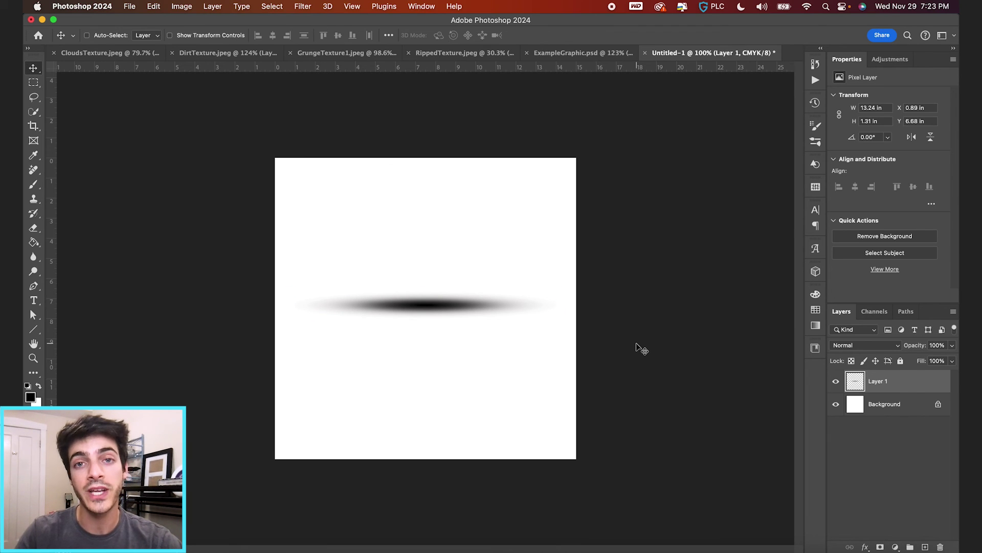
Step: Duplicate the streak and rotate the copy 90° clockwise to form a four-point star
key("super+j")
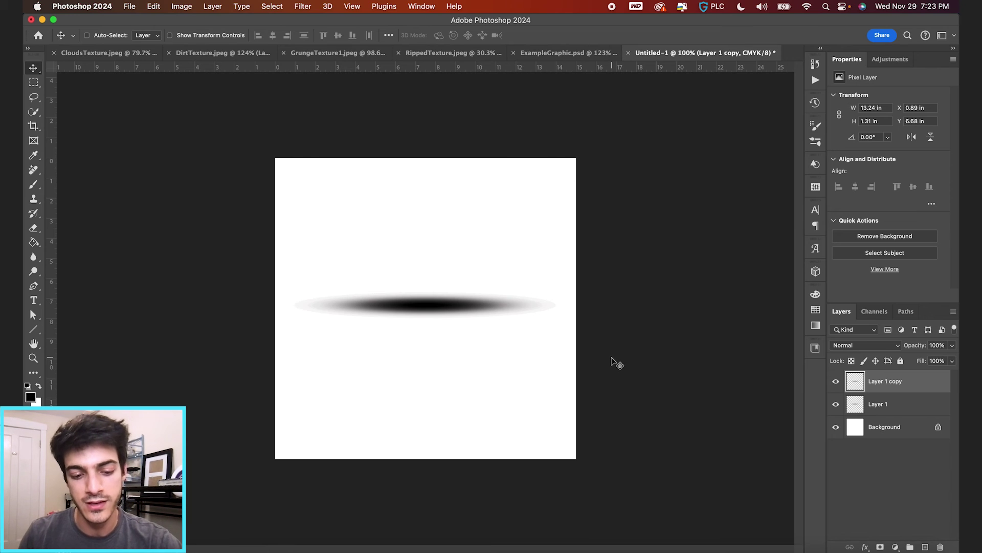
left_click(154, 6)
mouse_move(207, 265)
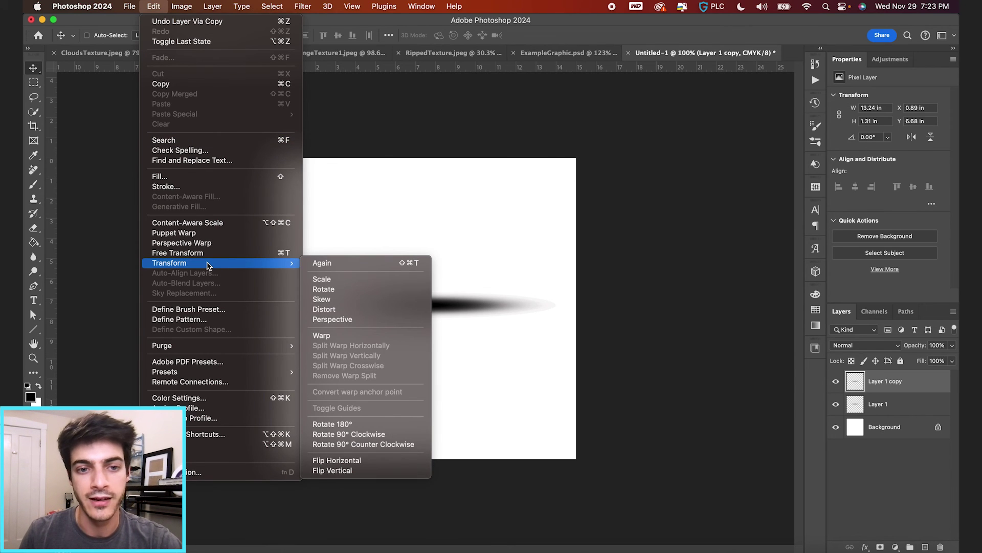
left_click(365, 434)
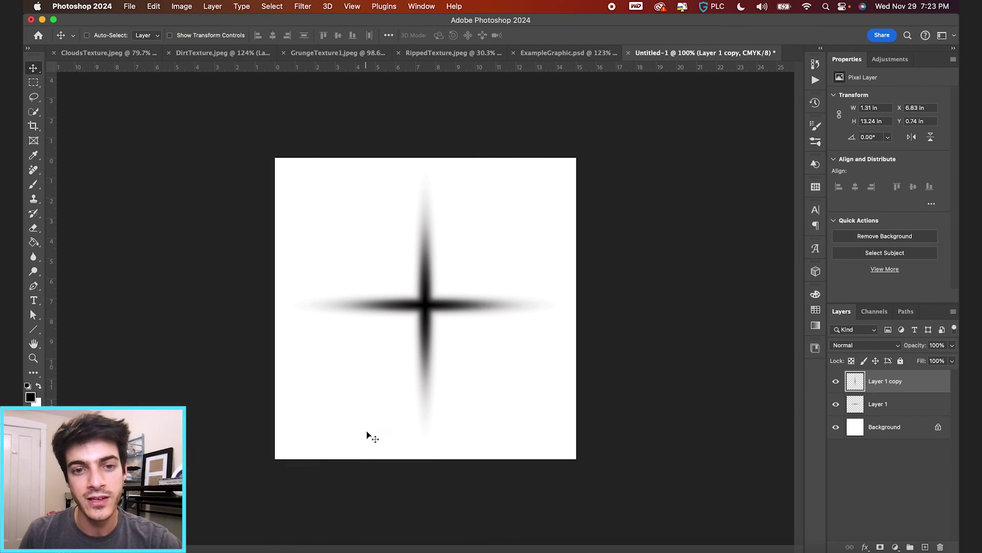
Step: Try a diagonal tilt on the upright streak, undo it, and add an empty layer above
key("super+t")
mouse_move(449, 164)
left_mouse_down()
mouse_move(543, 259)
mouse_move(467, 160)
left_mouse_up()
key("super+z")
key("Escape")
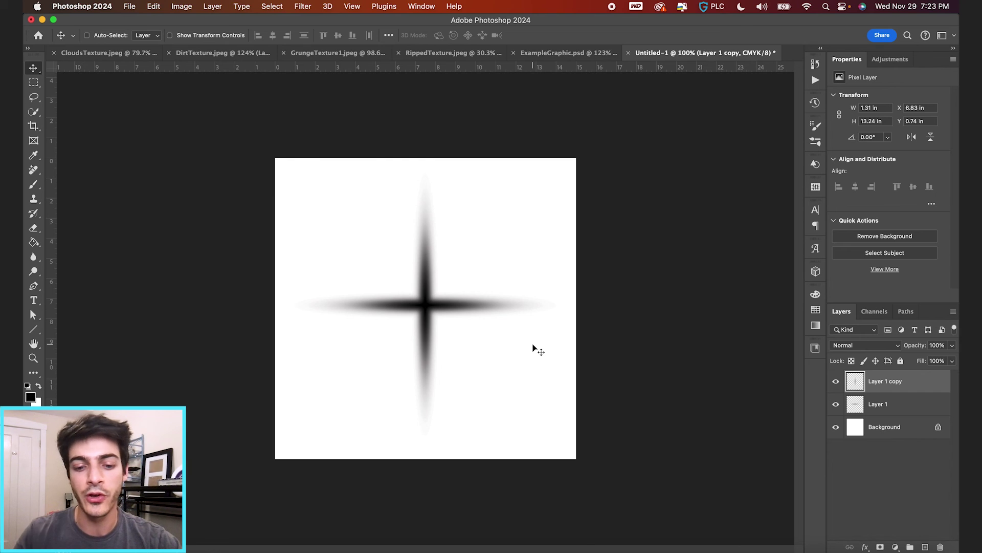
key("super+alt+shift+n")
Step: Paint a soft glow at the star's centre with a size-300 brush
key("b")
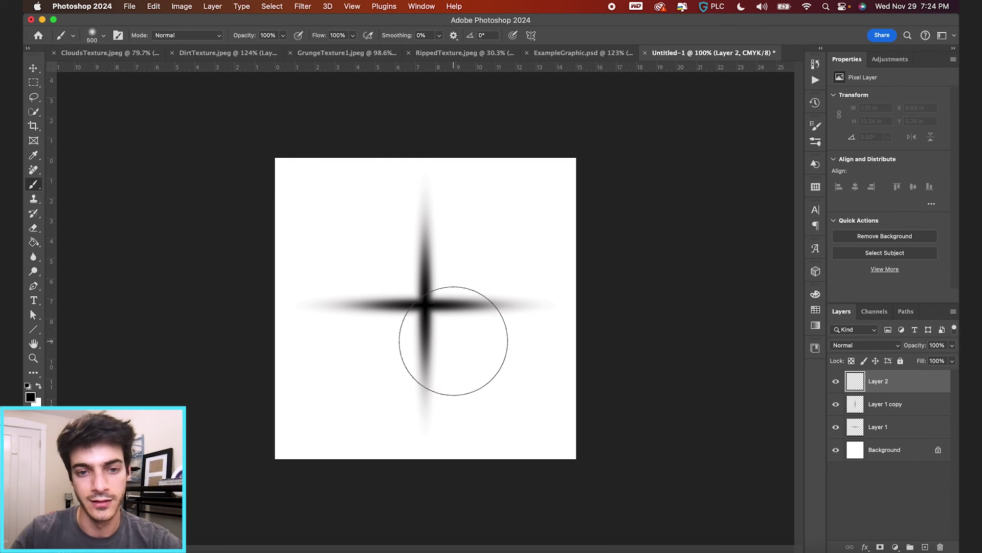
key("bracketright")
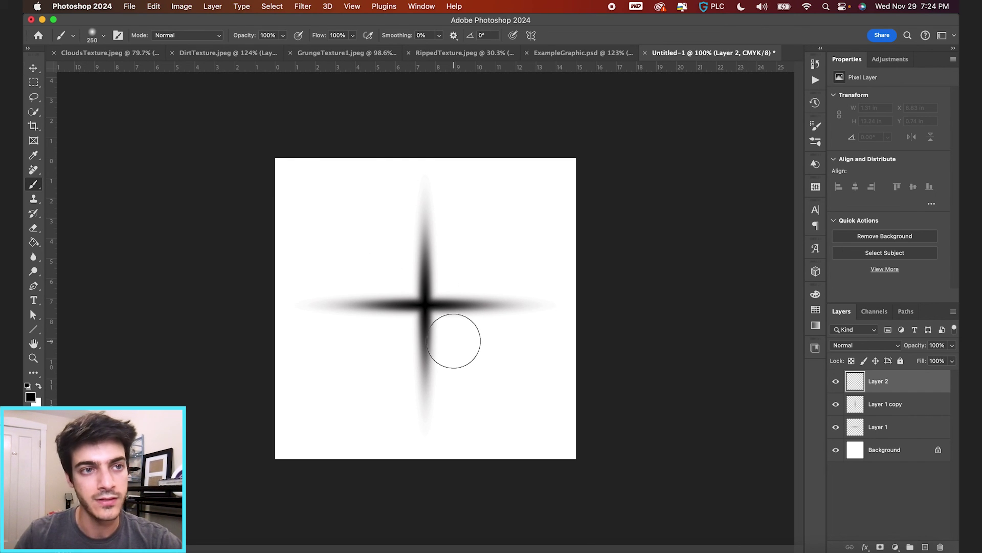
scroll(390, 291, "up", 5)
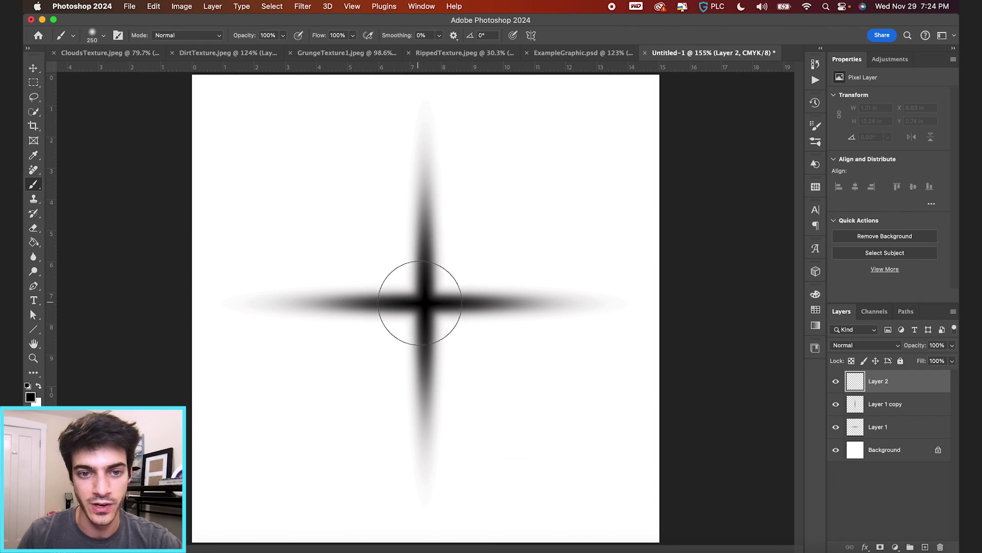
key("bracketright")
key("bracketright")
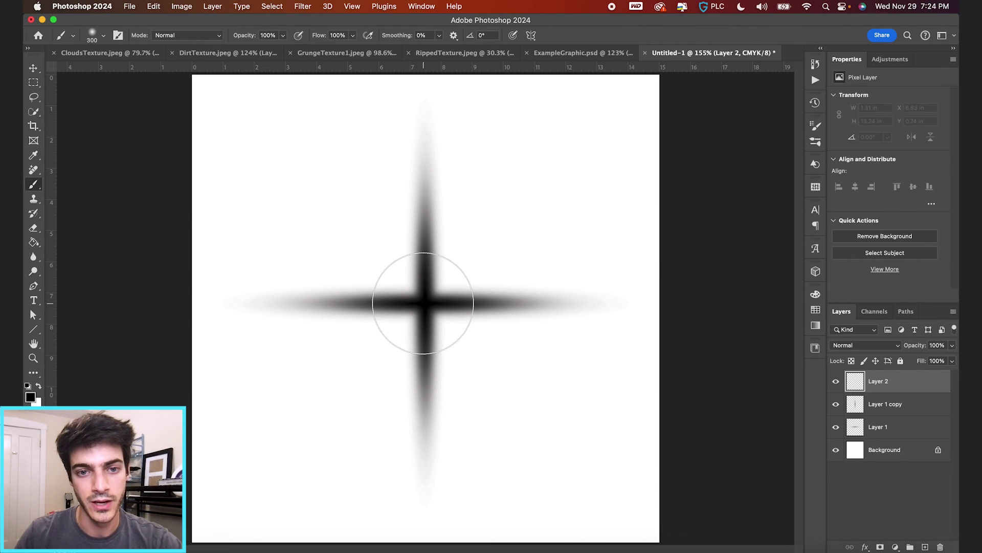
left_click(423, 303)
key("v")
scroll(405, 288, "down", 1)
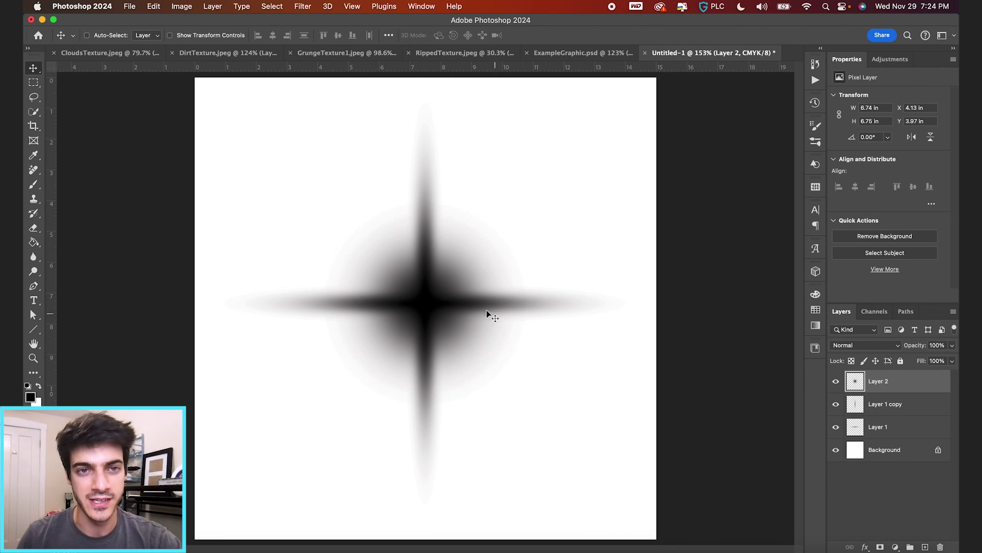
Step: Define the star as a brush preset named 'CustomFl' and return to ExampleGraphic.psd
left_click(153, 6)
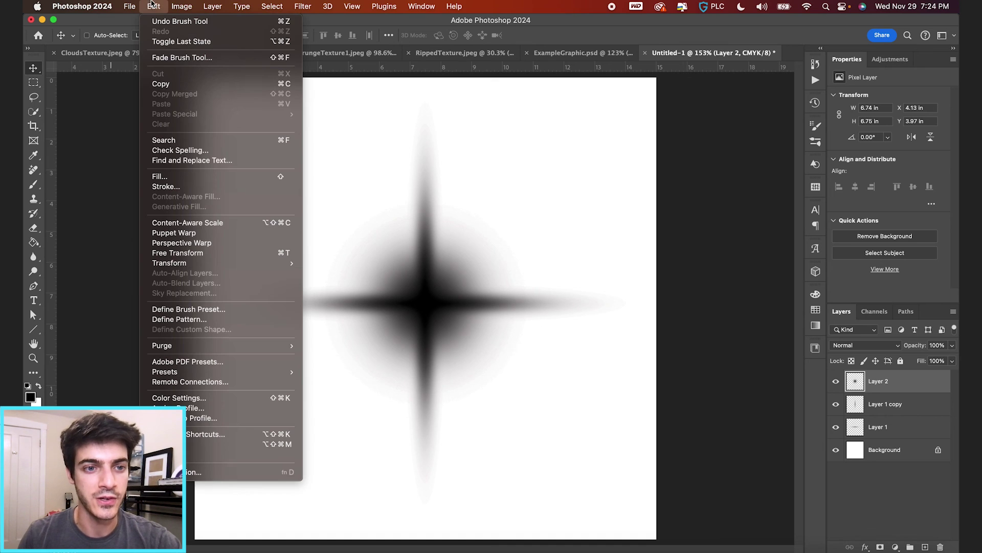
left_click(206, 310)
type("CustomFlare1")
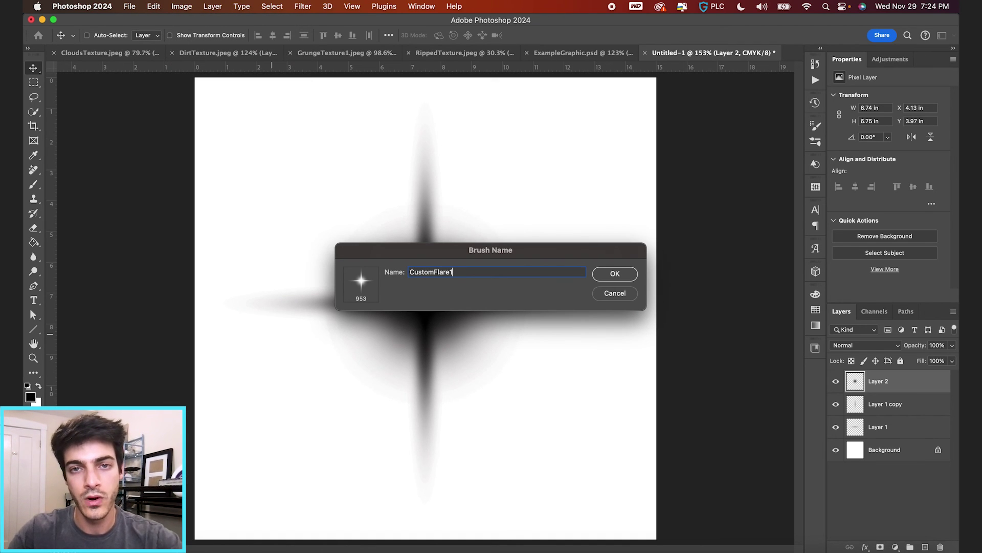
key("Return")
key("b")
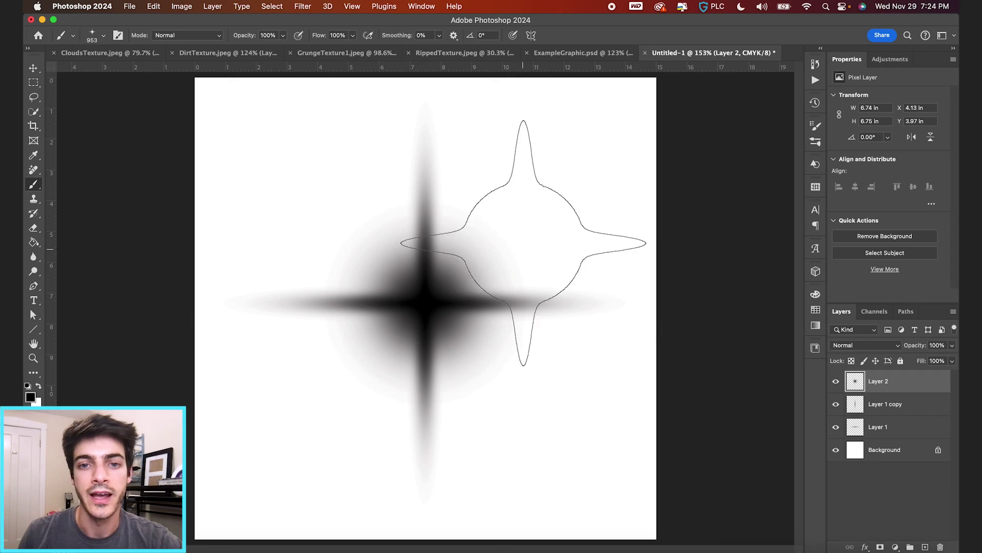
left_click(583, 53)
Step: On a new Layer 7, stamp white flares on the orange wings at sizes 200 and 100
key("bracketleft")
key("bracketleft")
key("bracketleft")
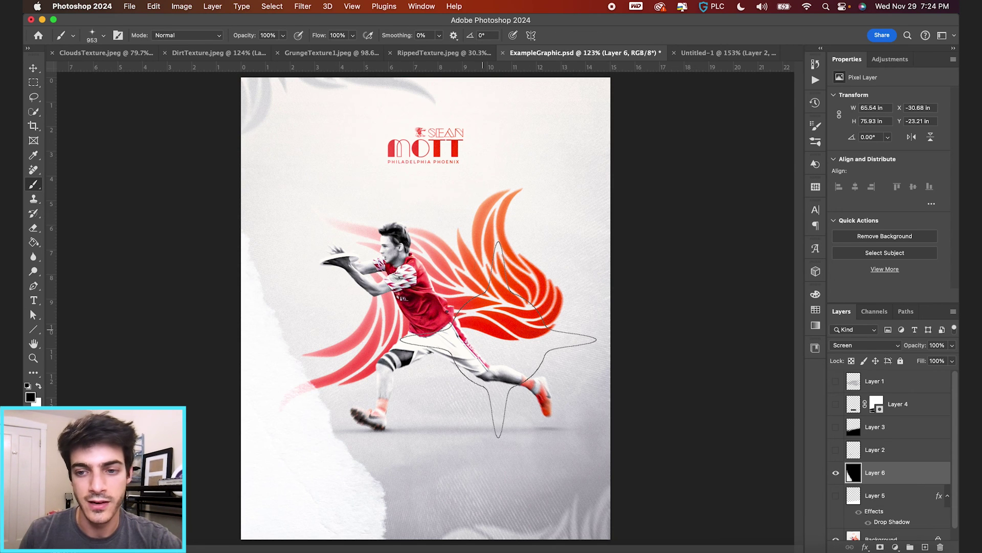
key("alt+shift+super+n")
key("bracketleft")
key("bracketleft")
key("bracketleft")
key("bracketleft")
key("bracketleft")
key("bracketleft")
key("bracketleft")
key("bracketleft")
key("bracketleft")
key("bracketleft")
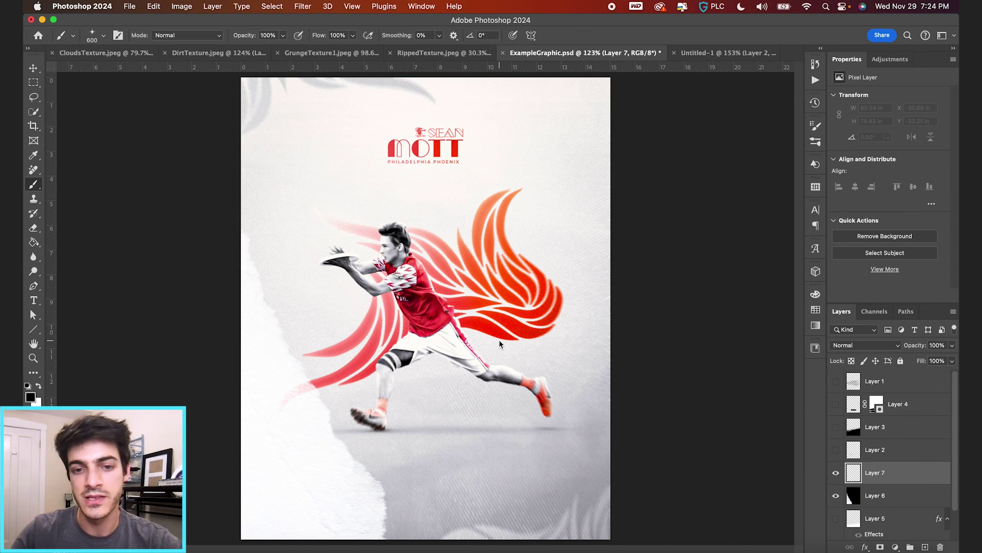
key("x")
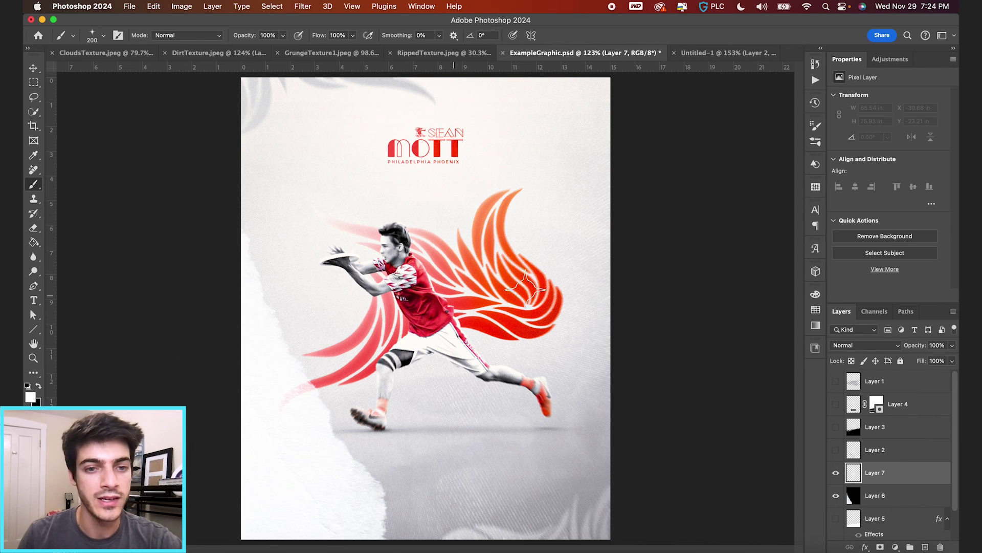
left_click(525, 325)
scroll(568, 312, "up", 3)
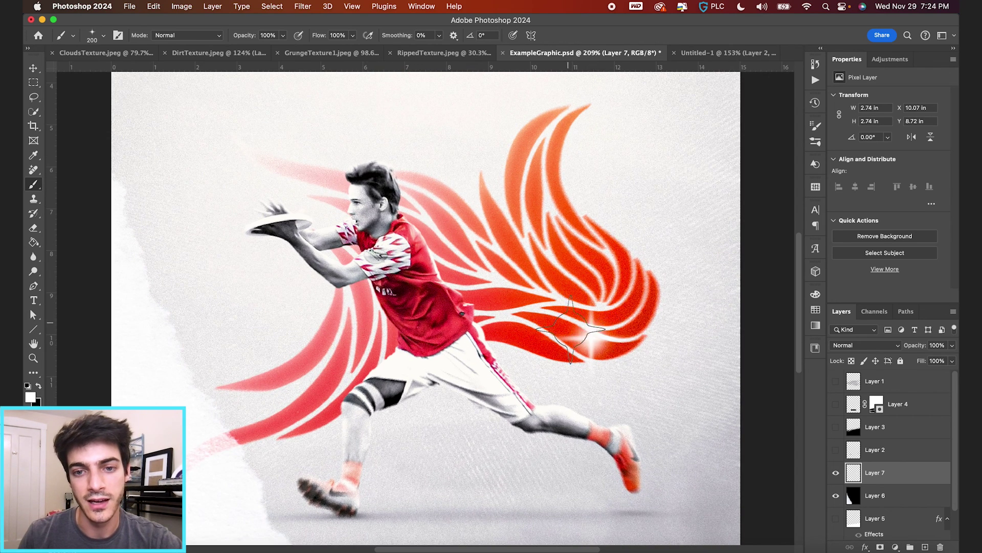
key("bracketleft")
key("bracketleft")
key("bracketleft")
key("bracketleft")
left_click(554, 240)
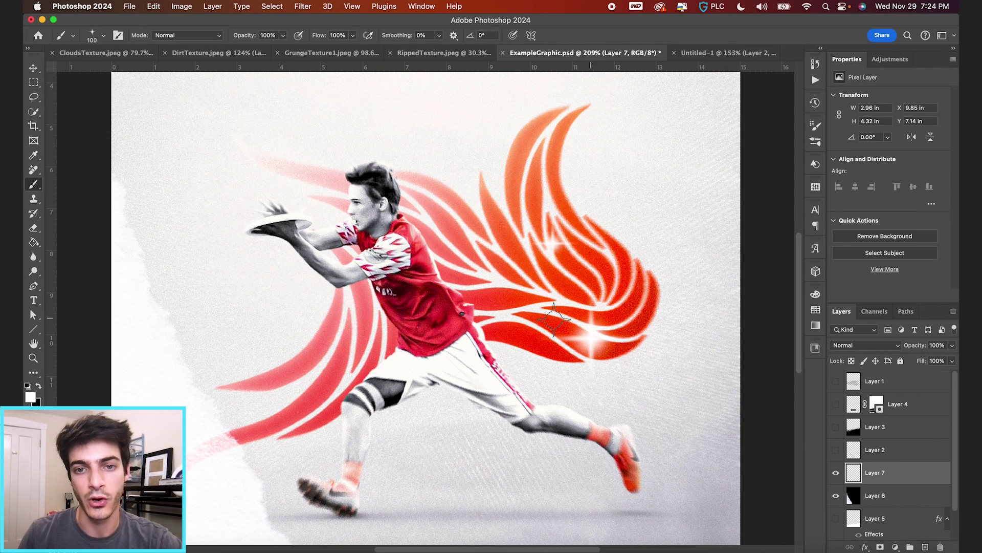
left_click(497, 300)
scroll(601, 322, "down", 2)
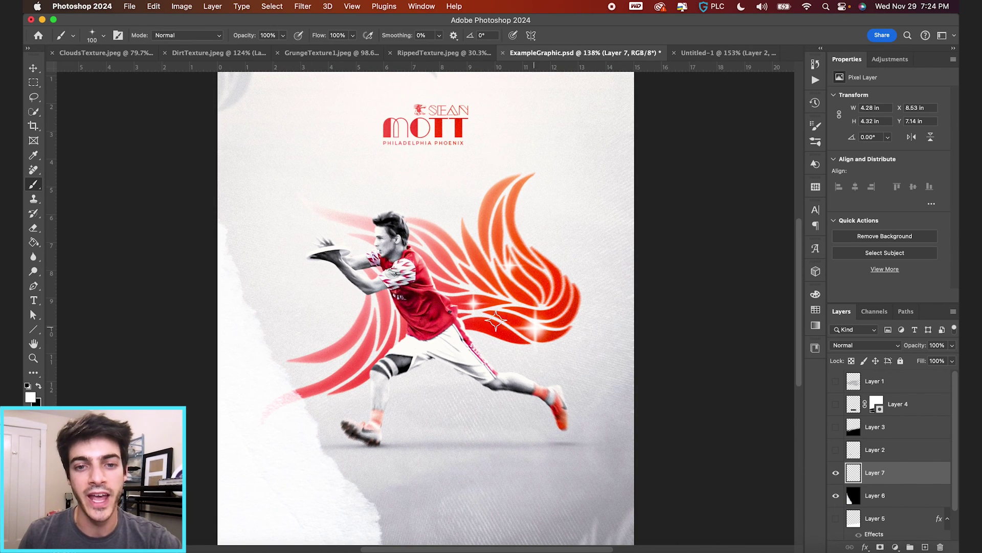
Step: Enable Shape Dynamics with 100% Angle Jitter for the flare brush
left_click(118, 36)
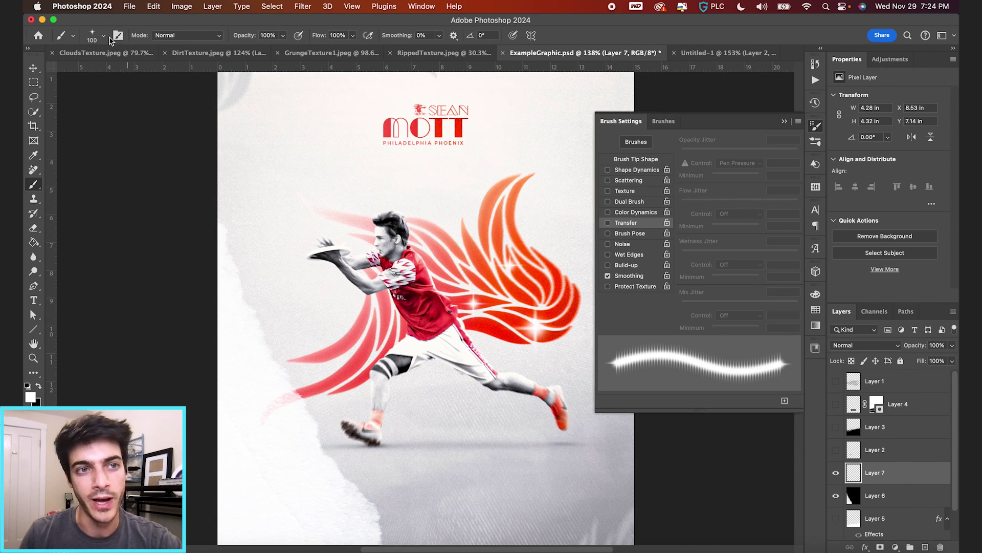
left_click(628, 171)
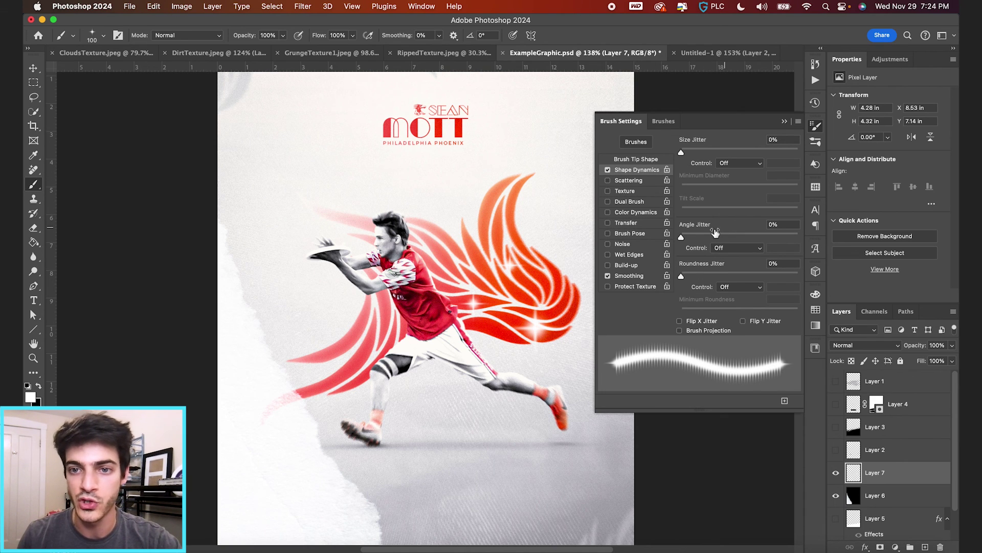
left_click_drag(682, 237, 798, 237)
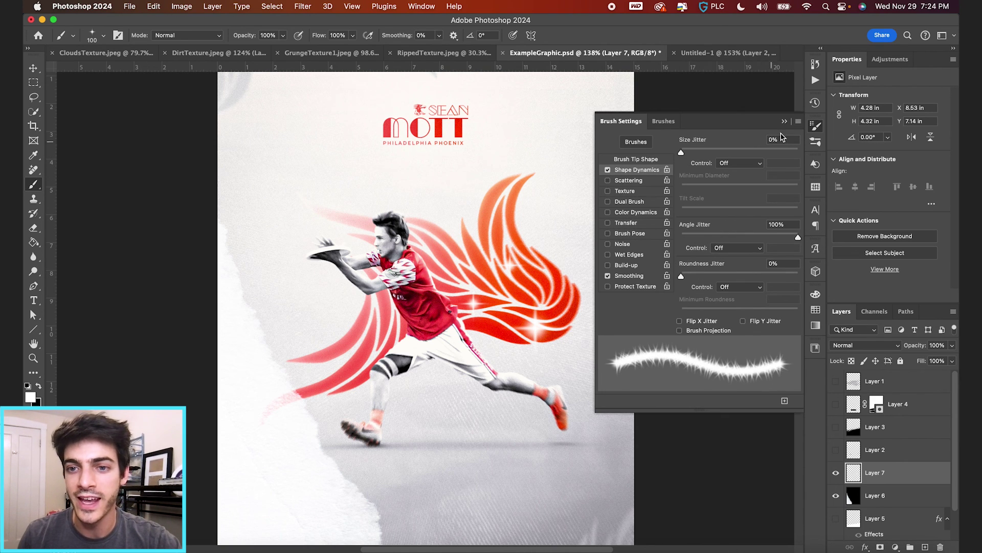
left_click(784, 122)
Step: After undoing trial strokes, stamp rotated white sparkles on the wing and near the player's head
left_click_drag(525, 235, 414, 337)
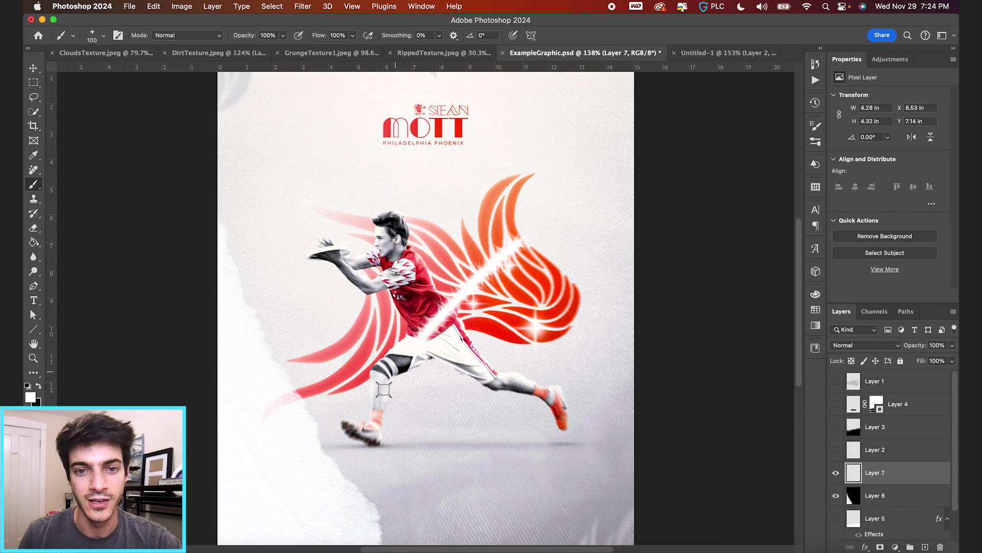
mouse_move(384, 390)
left_mouse_down()
mouse_move(456, 328)
mouse_move(513, 342)
mouse_move(455, 307)
mouse_move(528, 331)
mouse_move(552, 357)
left_mouse_up()
key("super+z")
key("super+z")
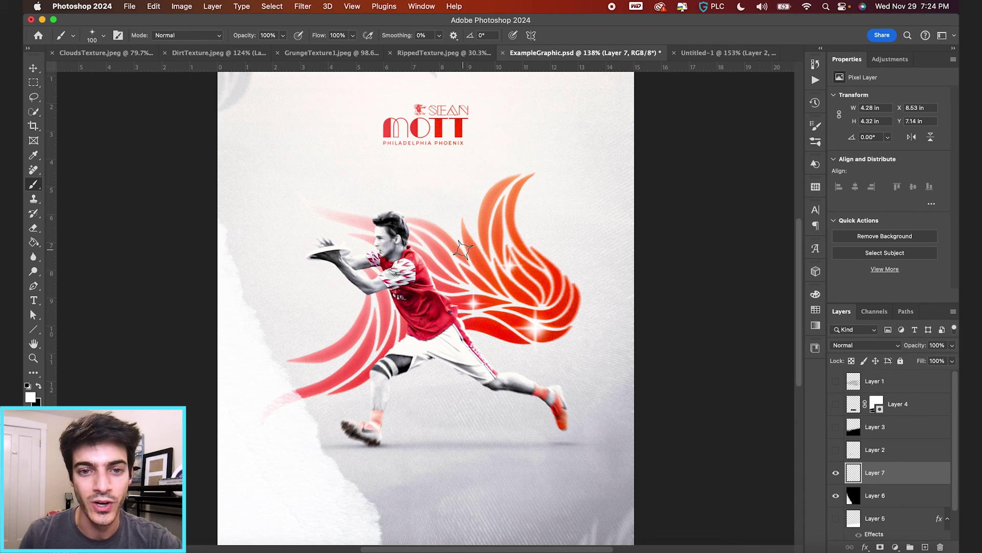
scroll(450, 236, "up", 3)
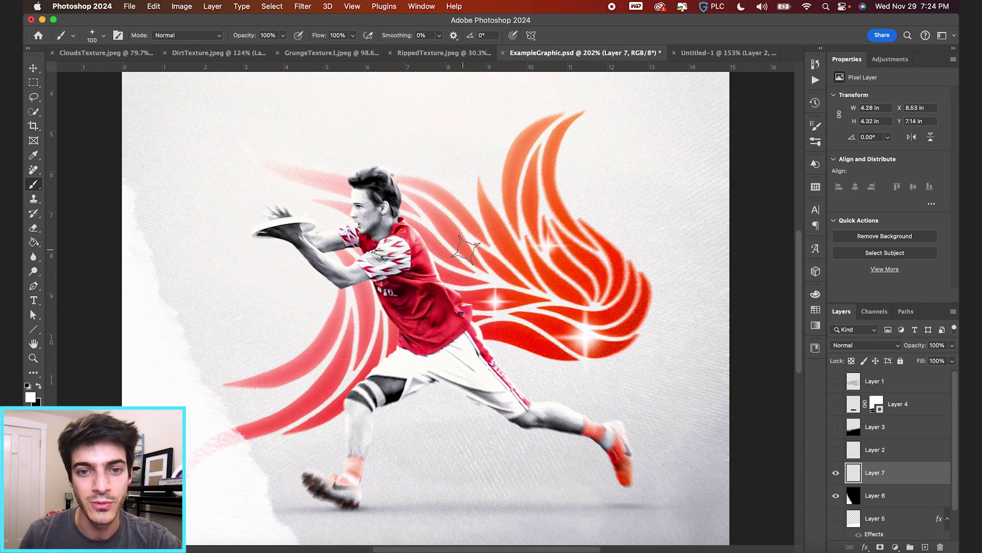
left_click(551, 281)
left_click(541, 342)
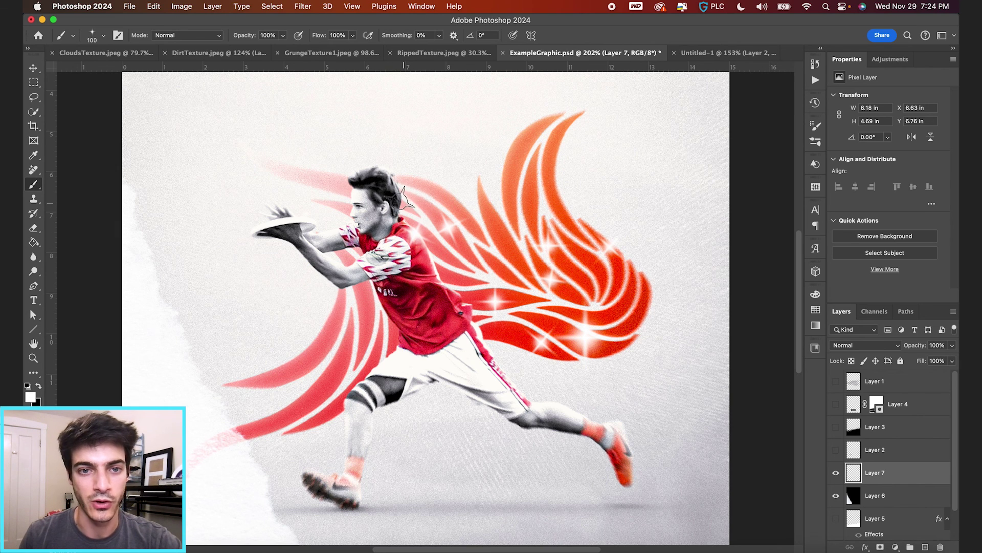
left_click(398, 197)
key("super+0")
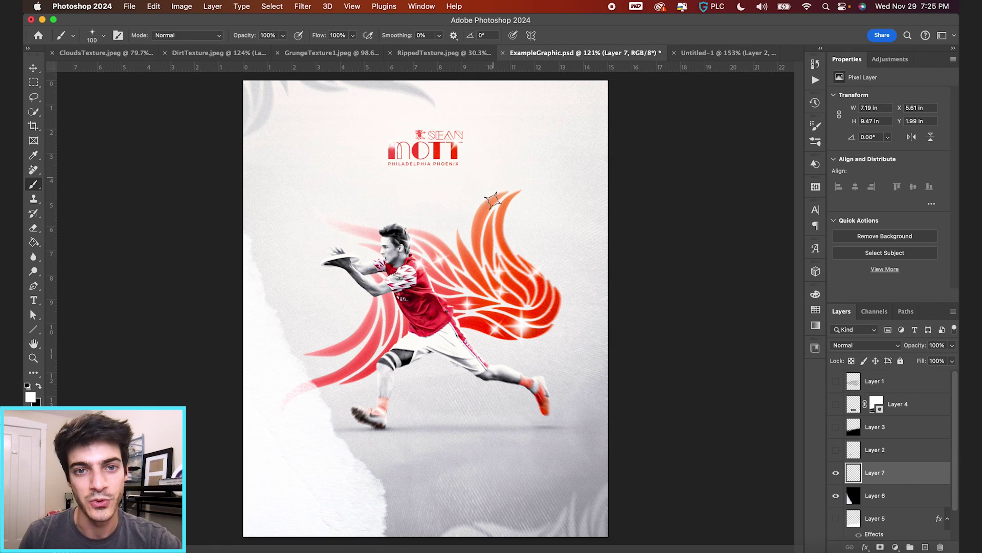
key("v")
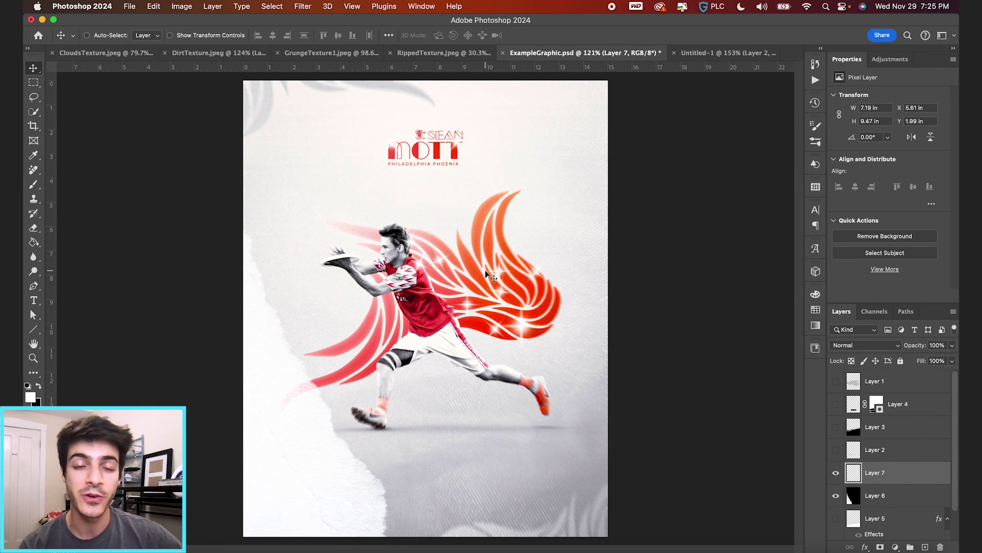